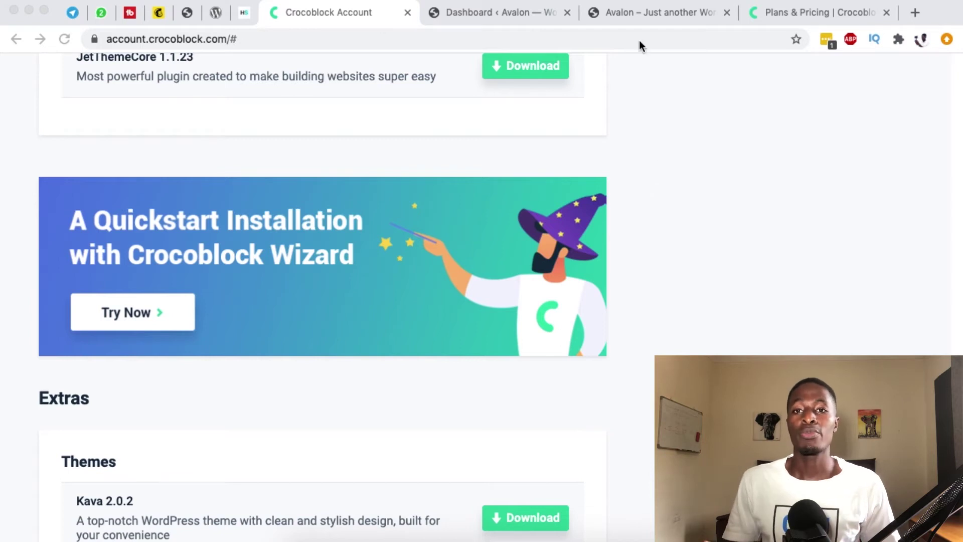
# Look over the Crocoblock pricing plans page.
pyautogui.click(617, 13)
pyautogui.click(317, 13)
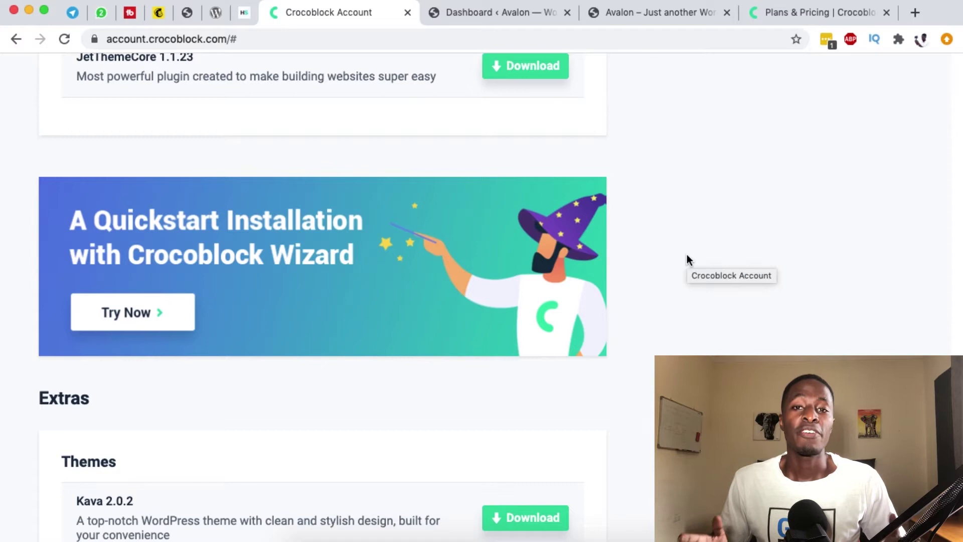
pyautogui.press('super+9')
pyautogui.scroll(5, 142, 252)
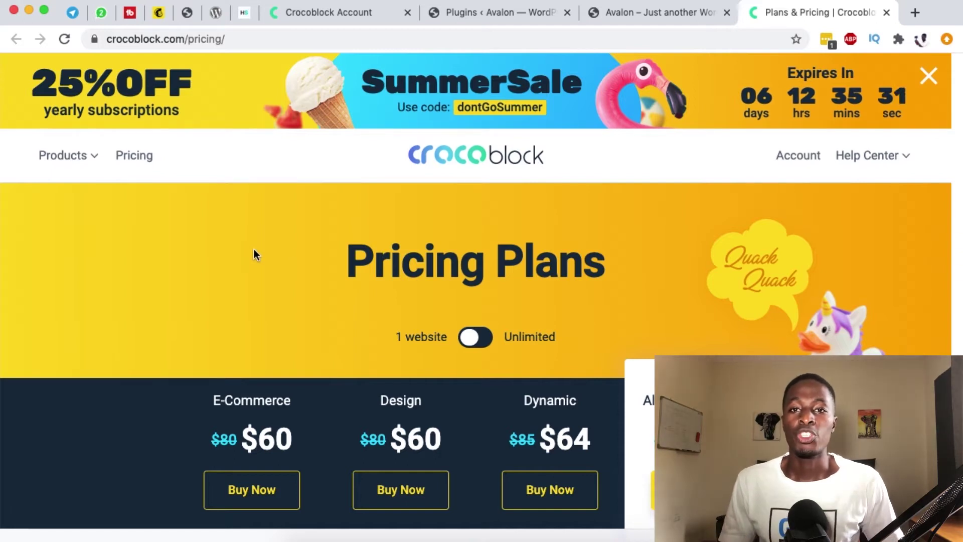
# Download the Crocoblock Wizard plugin from the quickstart installation banner on the Crocoblock account page.
pyautogui.click(361, 12)
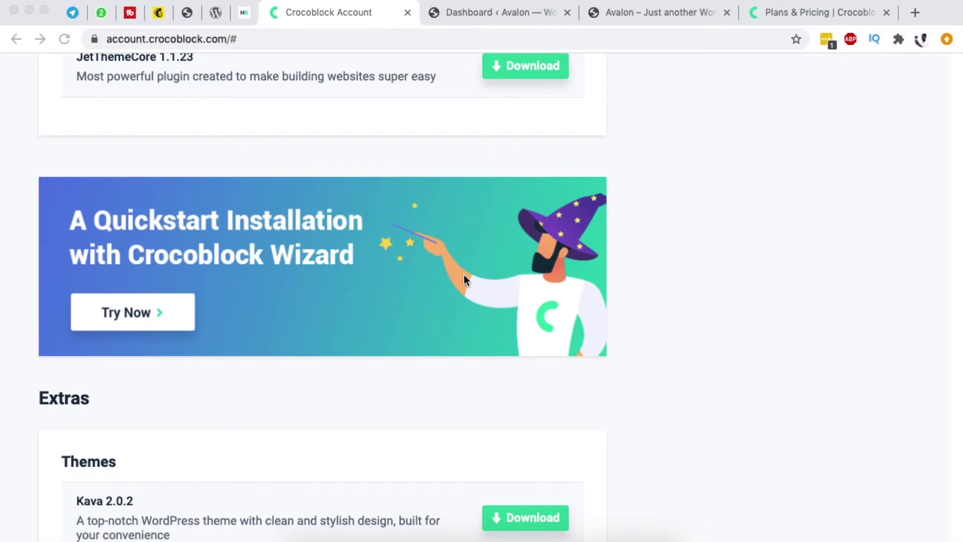
pyautogui.scroll(2, 463, 275)
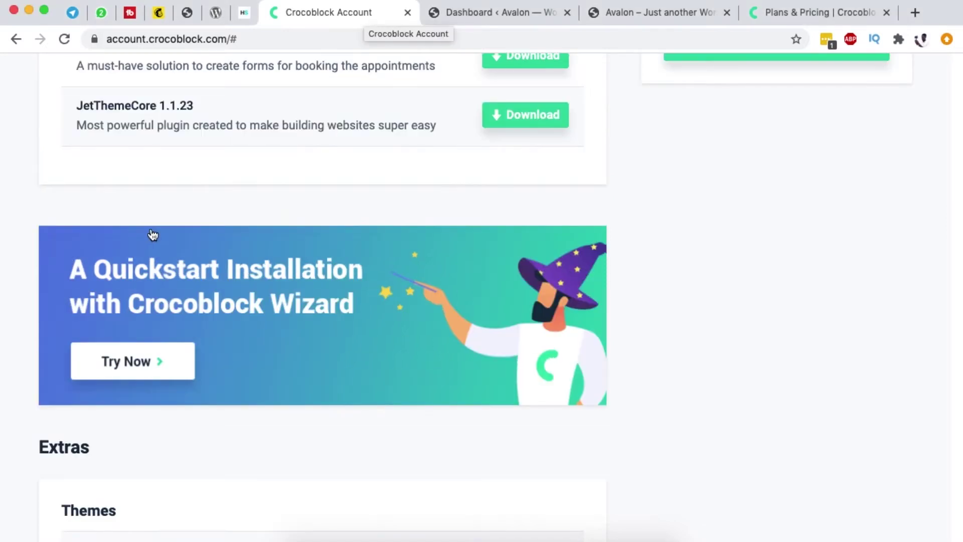
pyautogui.click(134, 367)
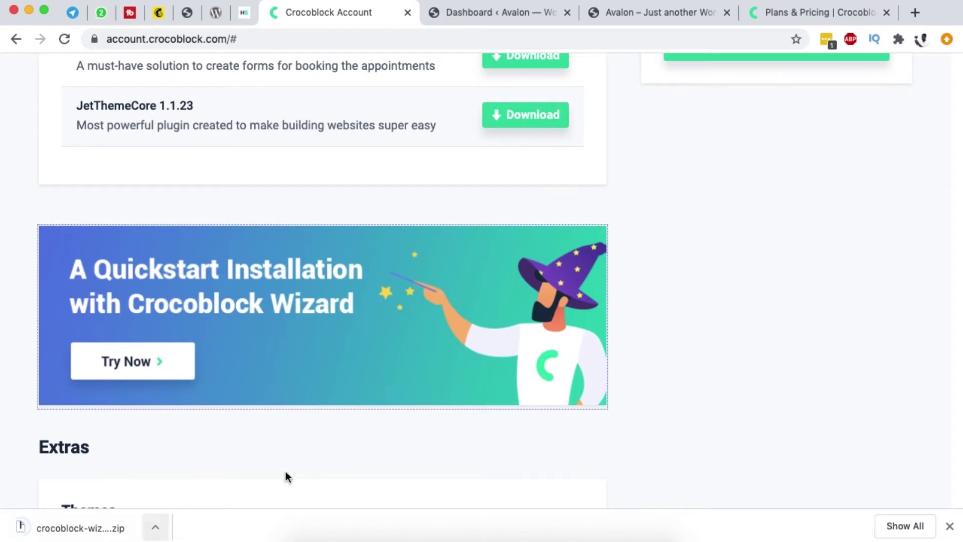
# Open the live Avalon site in a separate browser tab from the WordPress dashboard and view it.
pyautogui.click(484, 13)
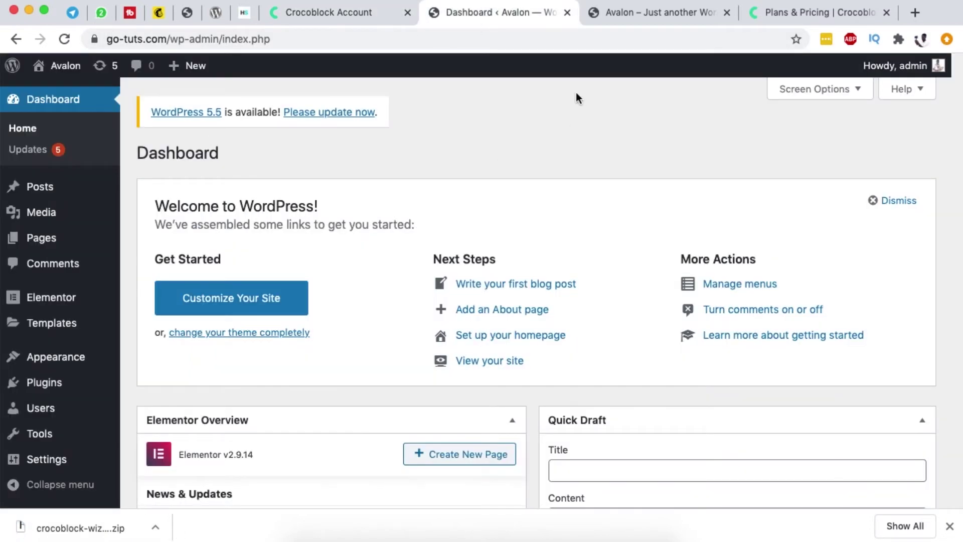
pyautogui.moveTo(58, 66)
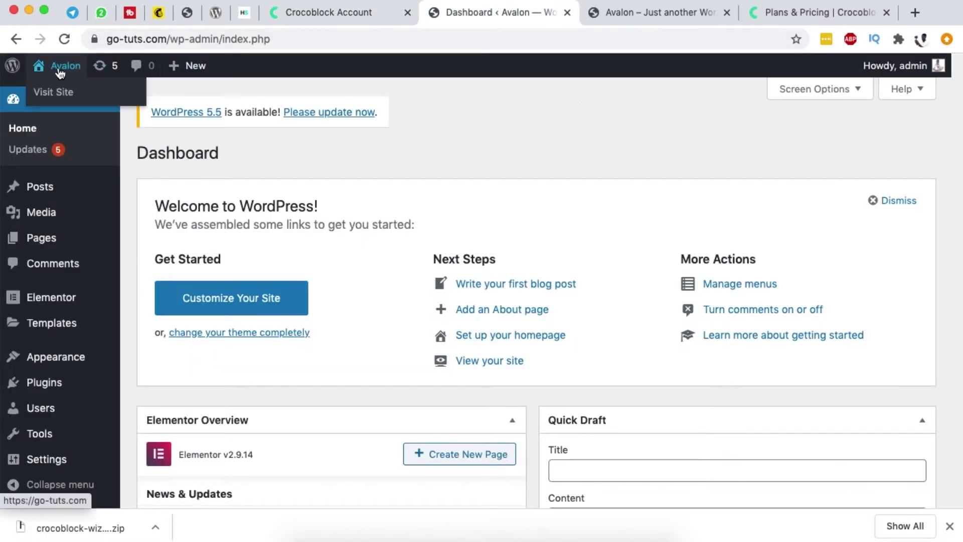
pyautogui.keyDown('super'); pyautogui.click(51, 93); pyautogui.keyUp('super')
pyautogui.click(558, 15)
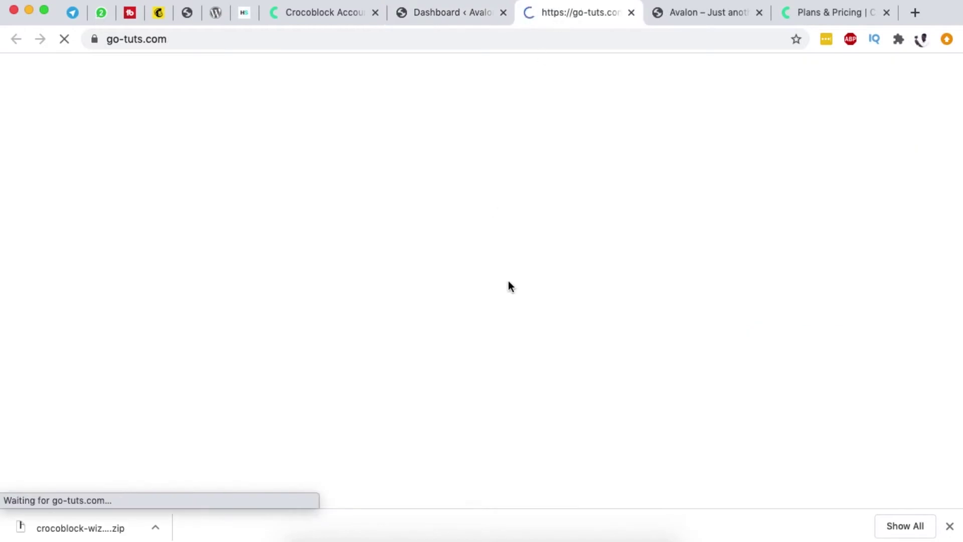
# Add crocoblock-wizard.zip as an uploaded plugin in WordPress, install it and activate it.
pyautogui.click(440, 15)
pyautogui.moveTo(79, 387)
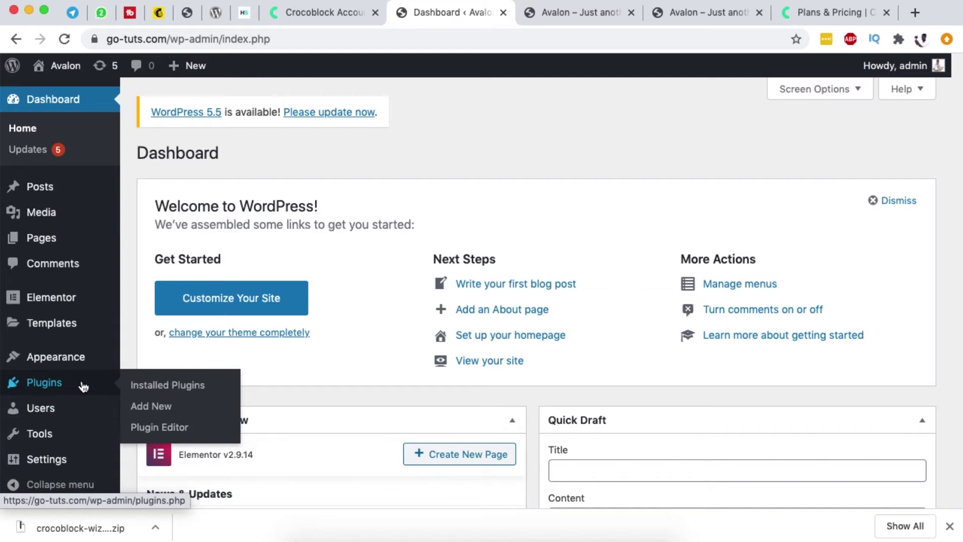
pyautogui.click(157, 407)
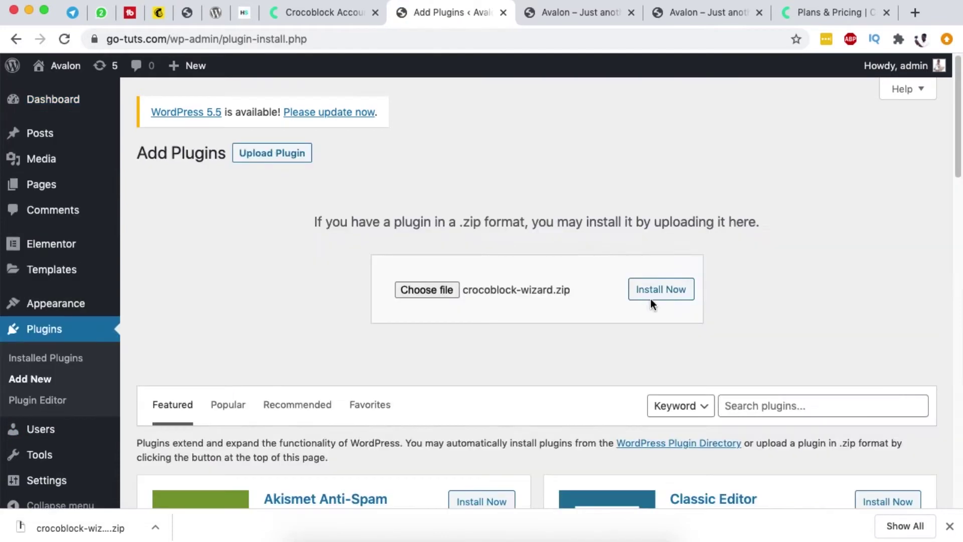
pyautogui.click(651, 299)
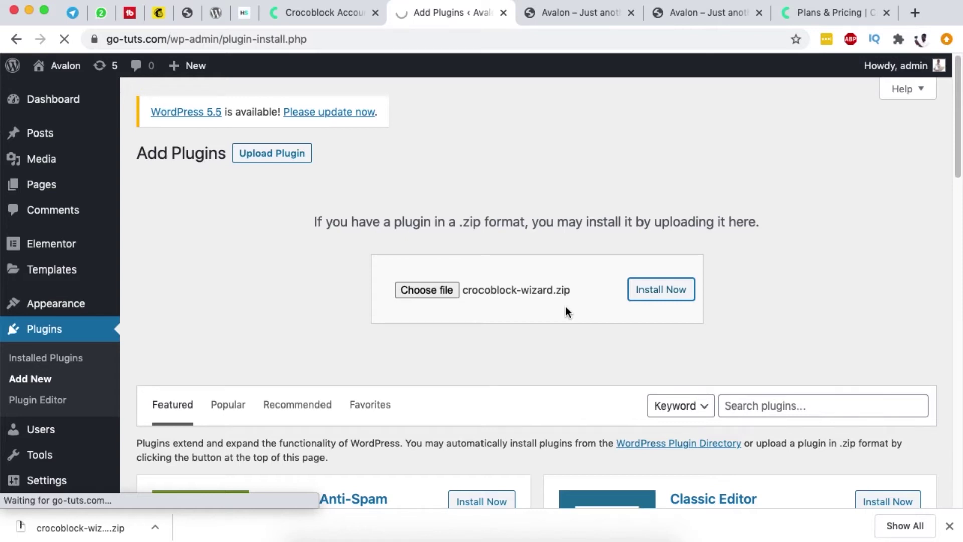
pyautogui.click(172, 270)
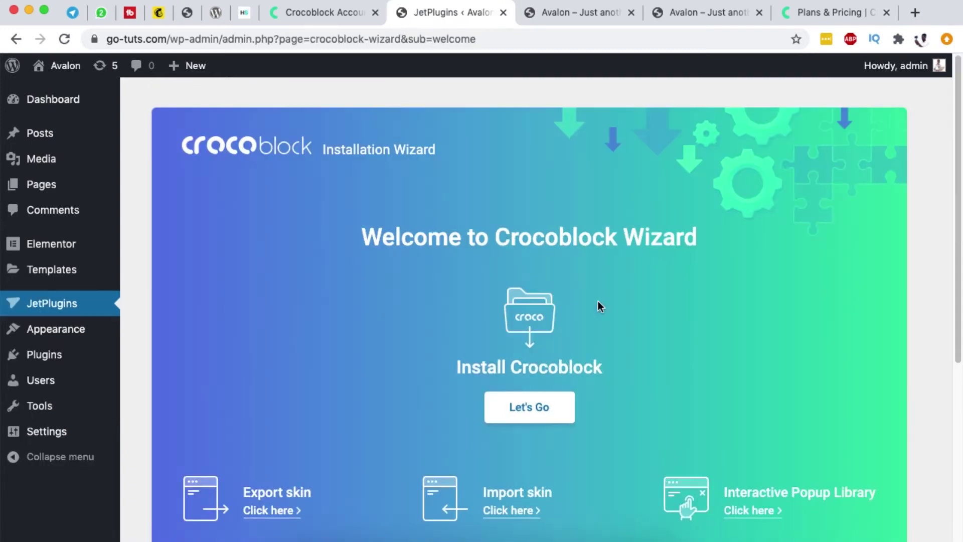
# Start the Crocoblock installation in the wizard and activate it with the license key from the Crocoblock account.
pyautogui.scroll(-3, 771, 377)
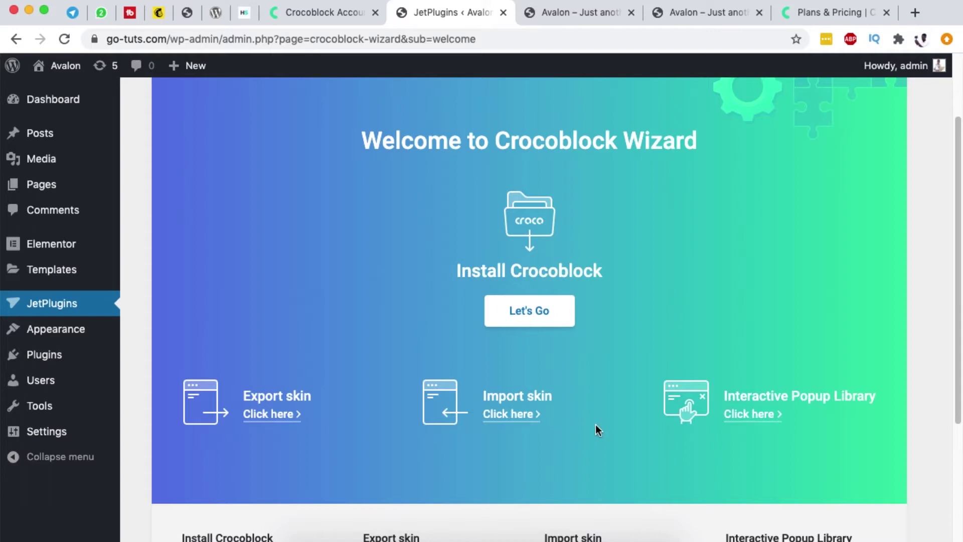
pyautogui.scroll(1, 595, 424)
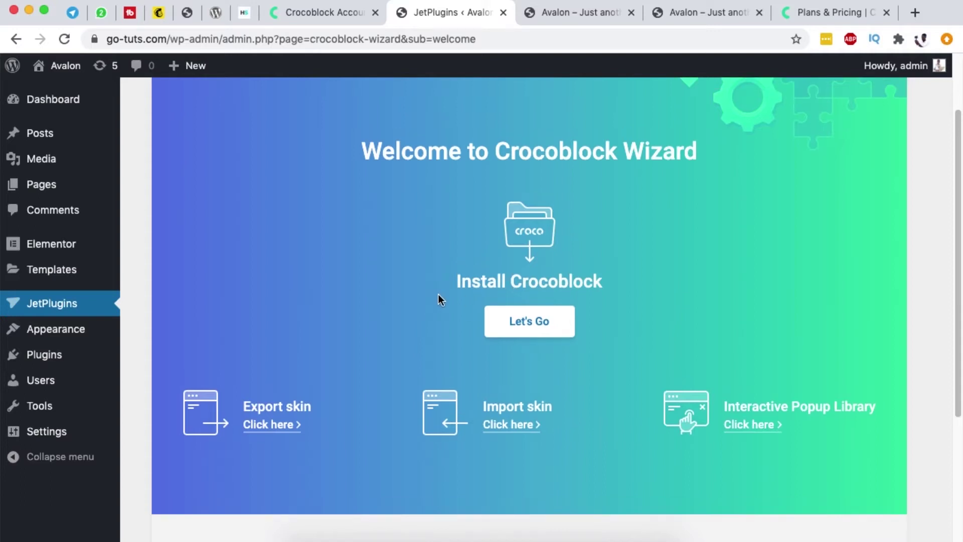
pyautogui.click(526, 325)
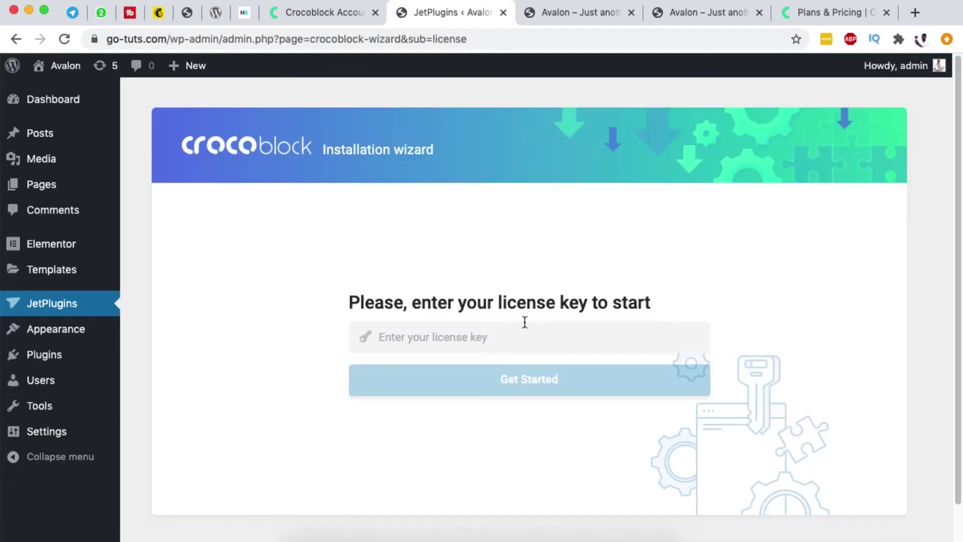
pyautogui.click(444, 337)
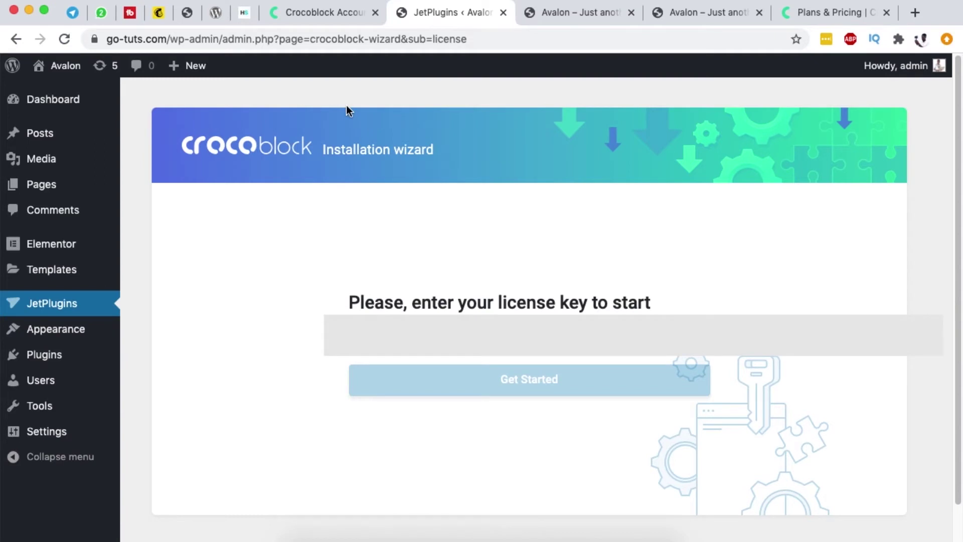
pyautogui.click(321, 14)
pyautogui.hotkey('ctrl', 'Tab')
pyautogui.click(317, 14)
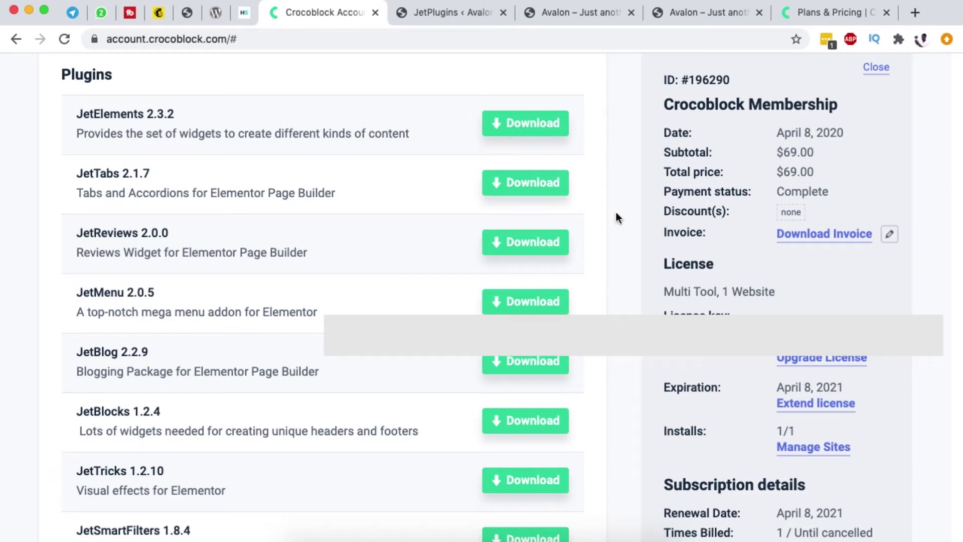
pyautogui.click(441, 17)
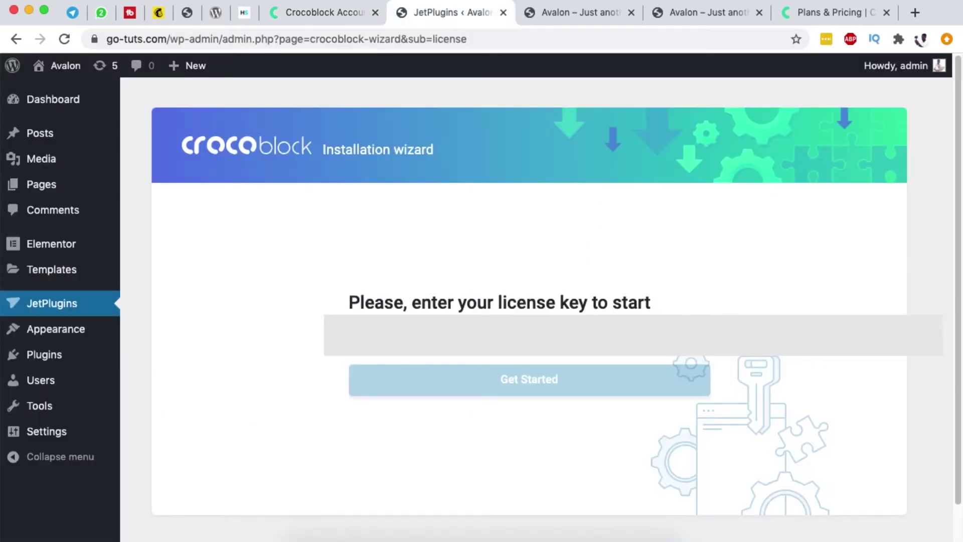
pyautogui.click(459, 378)
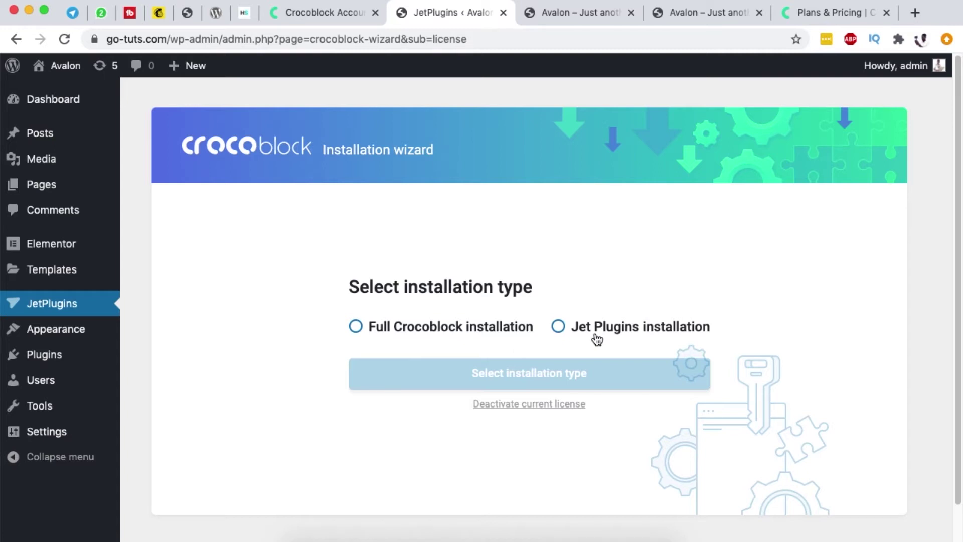
# Choose the Full Crocoblock installation type and continue with the site's current theme.
pyautogui.click(427, 328)
pyautogui.click(540, 374)
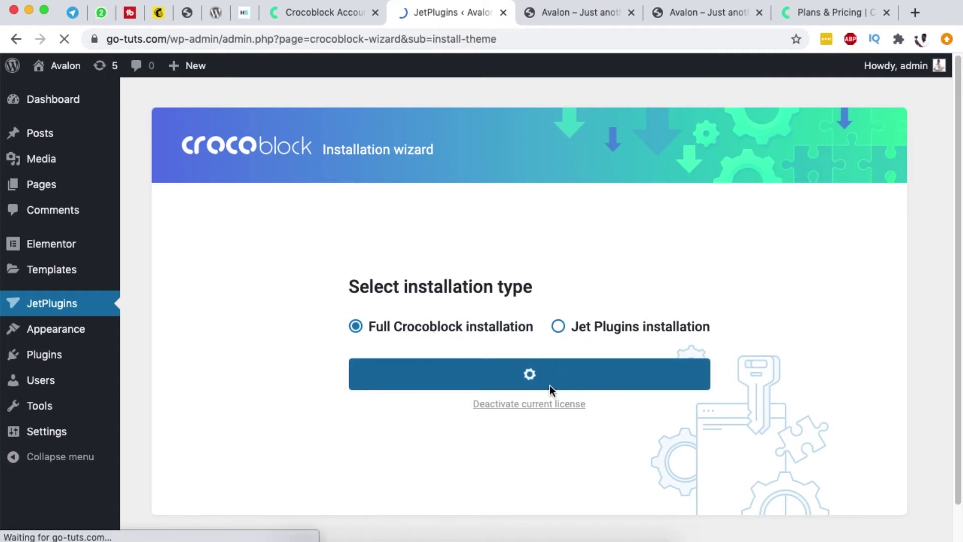
pyautogui.scroll(-1, 783, 432)
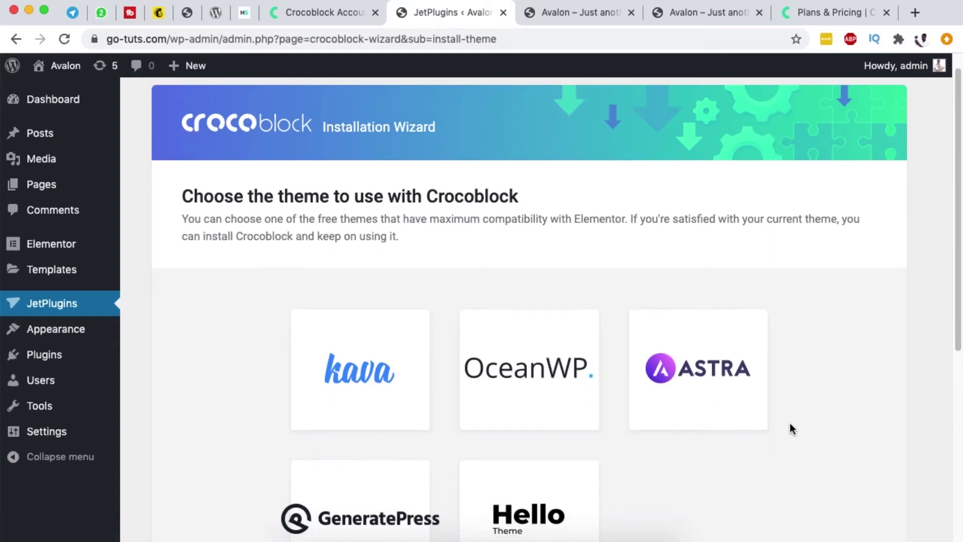
pyautogui.scroll(-2, 790, 424)
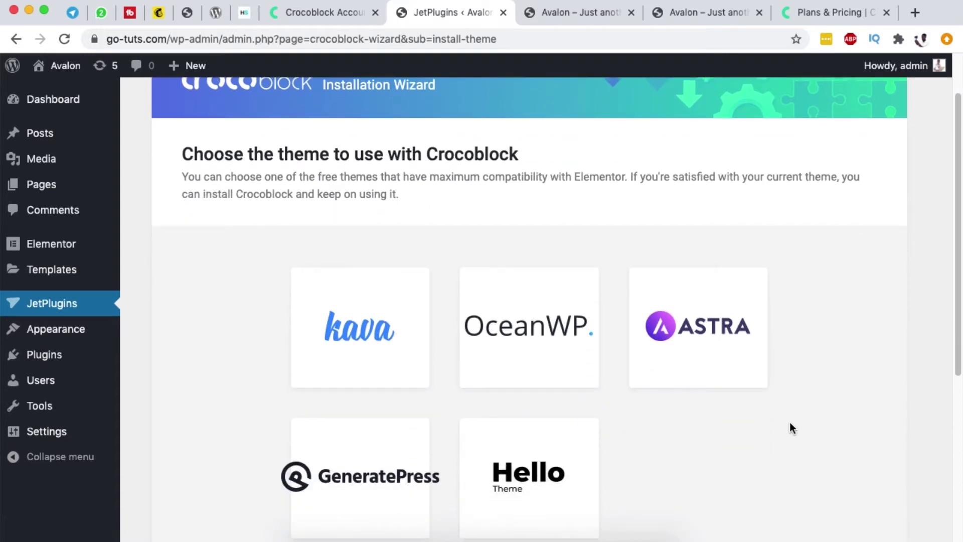
pyautogui.scroll(-2, 790, 428)
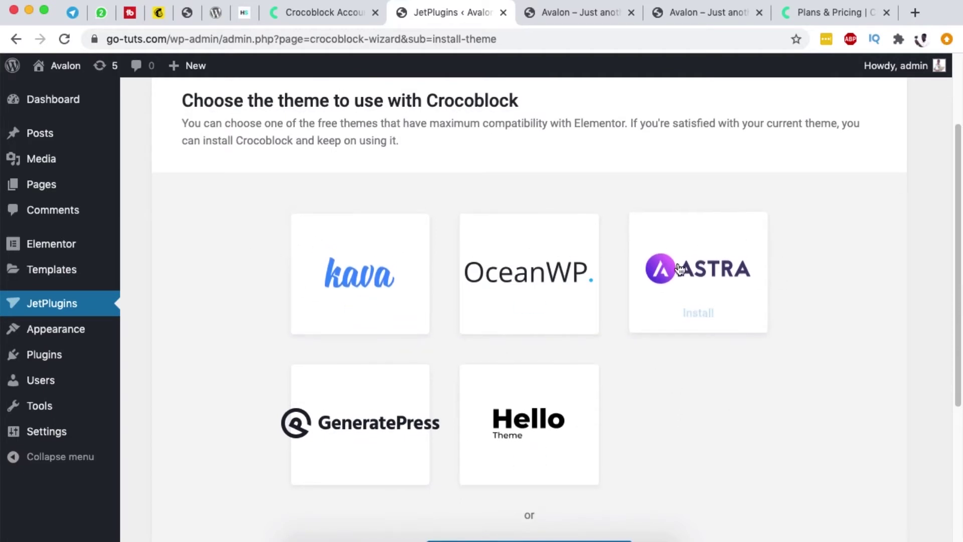
pyautogui.scroll(-5, 803, 384)
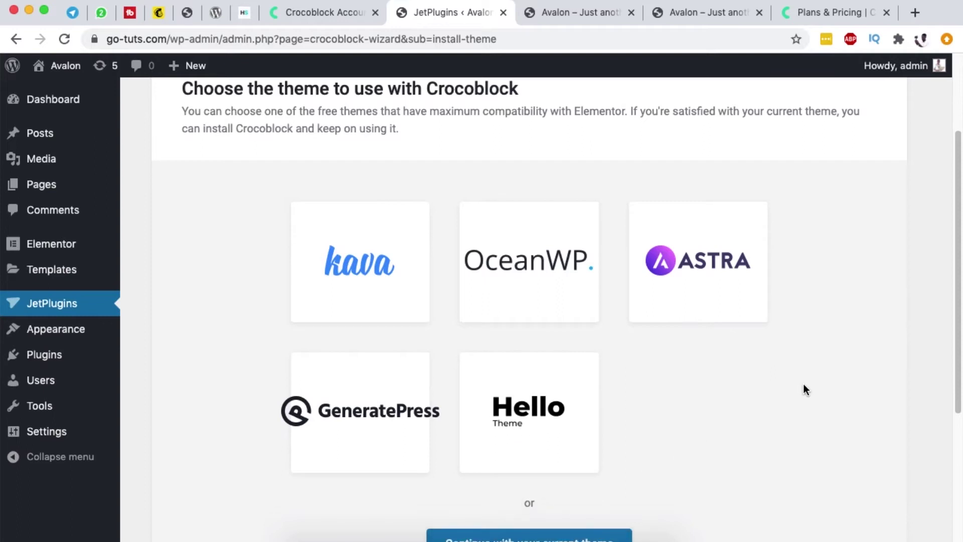
pyautogui.click(476, 440)
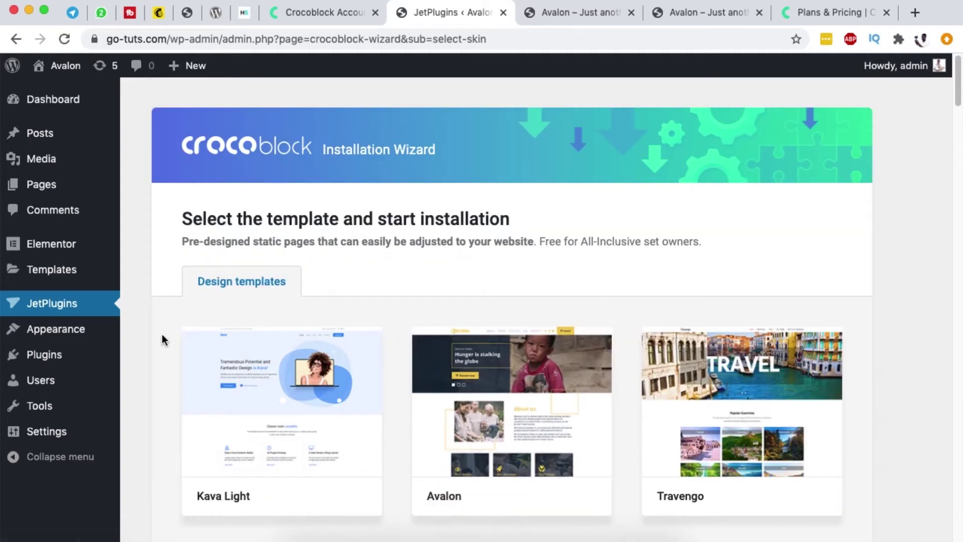
# Review the existing Avalon charity site's home page, then return to the wizard's design template selection.
pyautogui.scroll(-1, 918, 359)
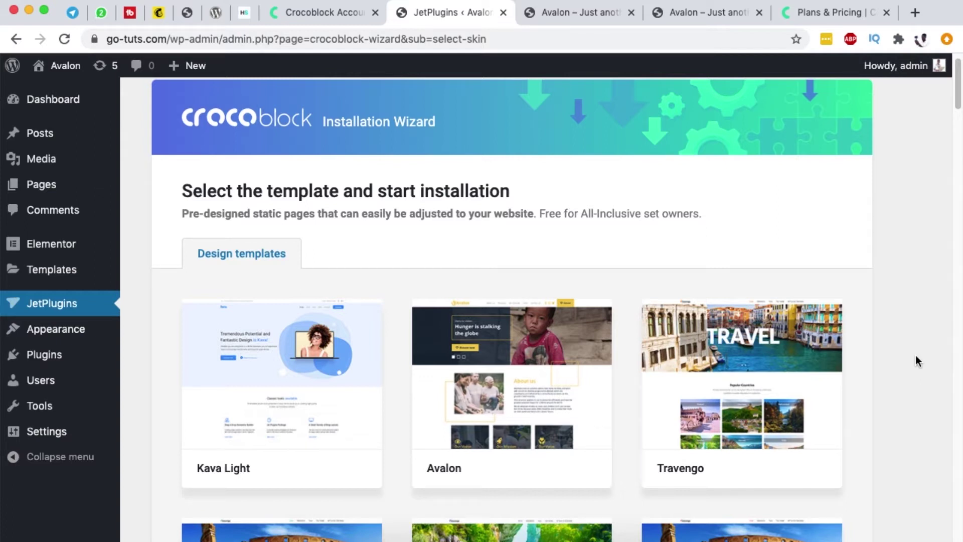
pyautogui.click(602, 12)
pyautogui.click(665, 12)
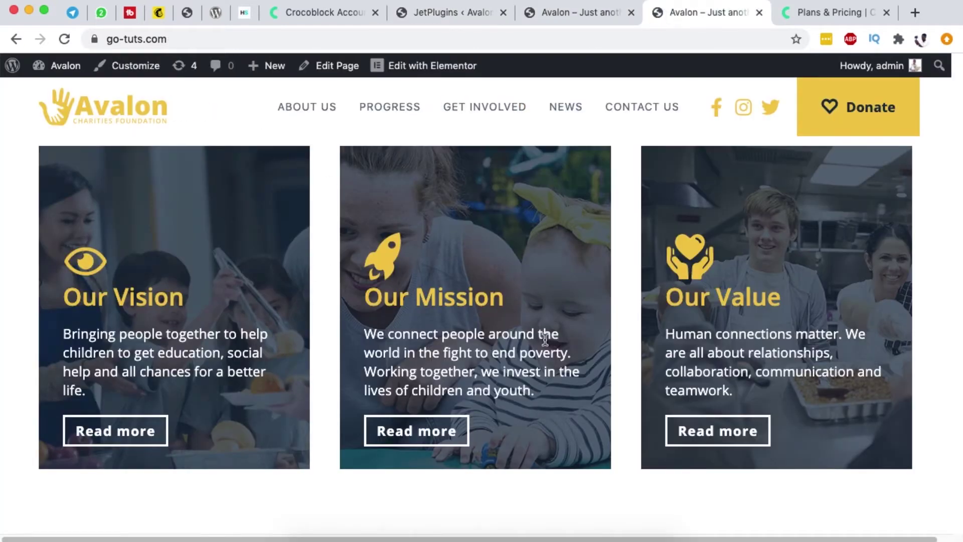
pyautogui.scroll(10, 545, 340)
pyautogui.click(430, 15)
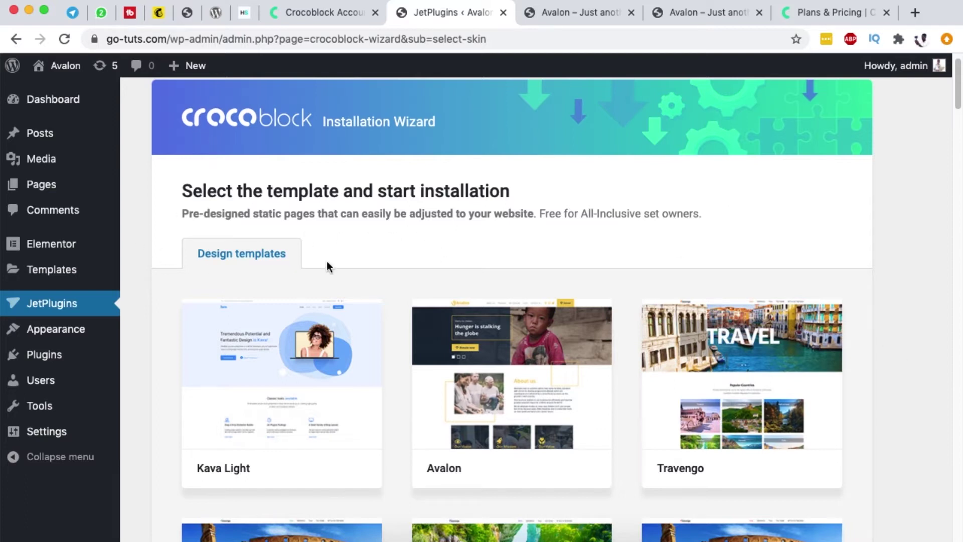
# Browse the wizard's design templates, open the Pinky Winky demo and examine its home page layout.
pyautogui.scroll(-10, 761, 269)
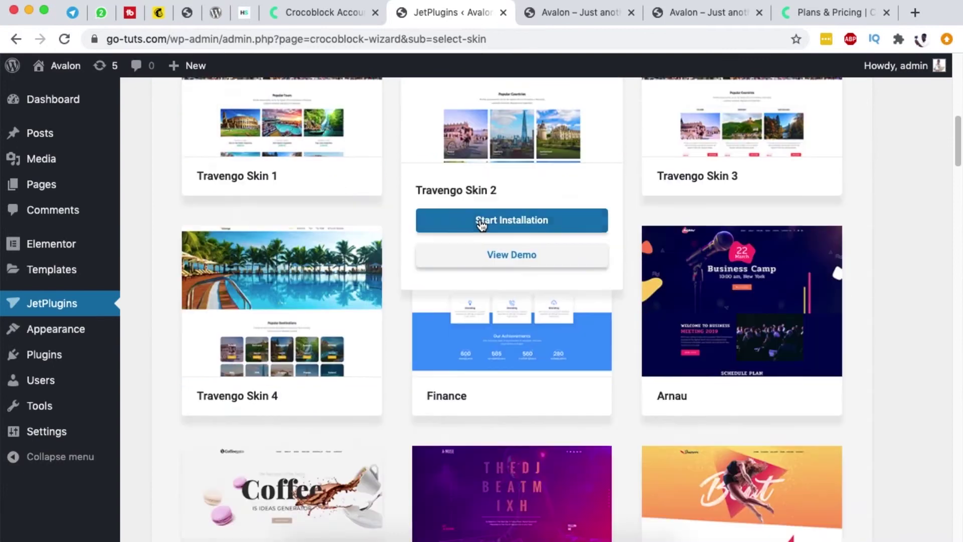
pyautogui.scroll(-7, 481, 224)
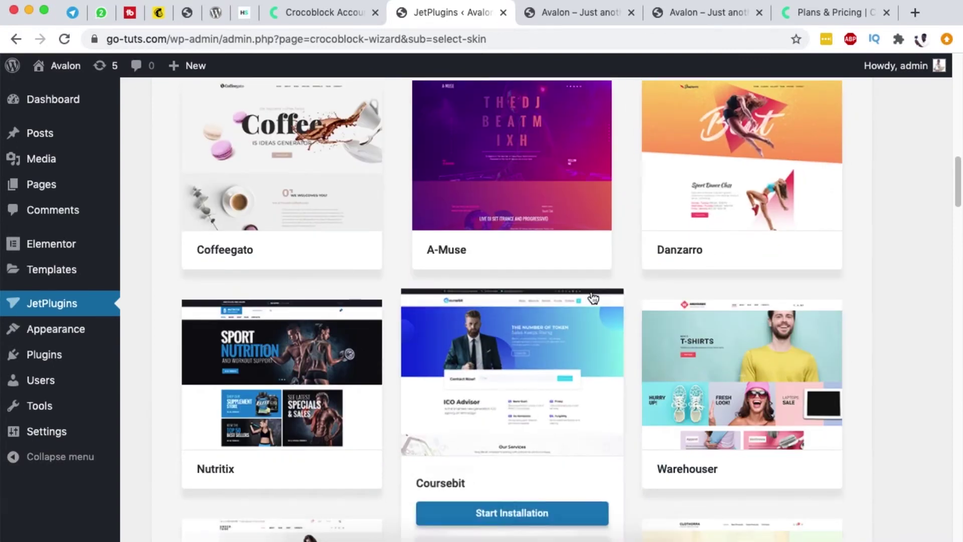
pyautogui.scroll(-5, 594, 299)
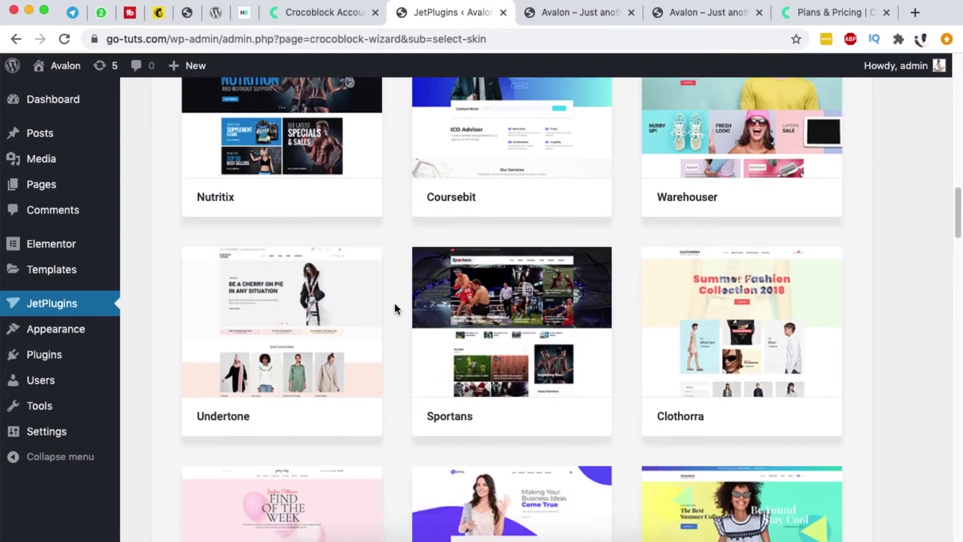
pyautogui.scroll(-4, 396, 311)
pyautogui.click(281, 501)
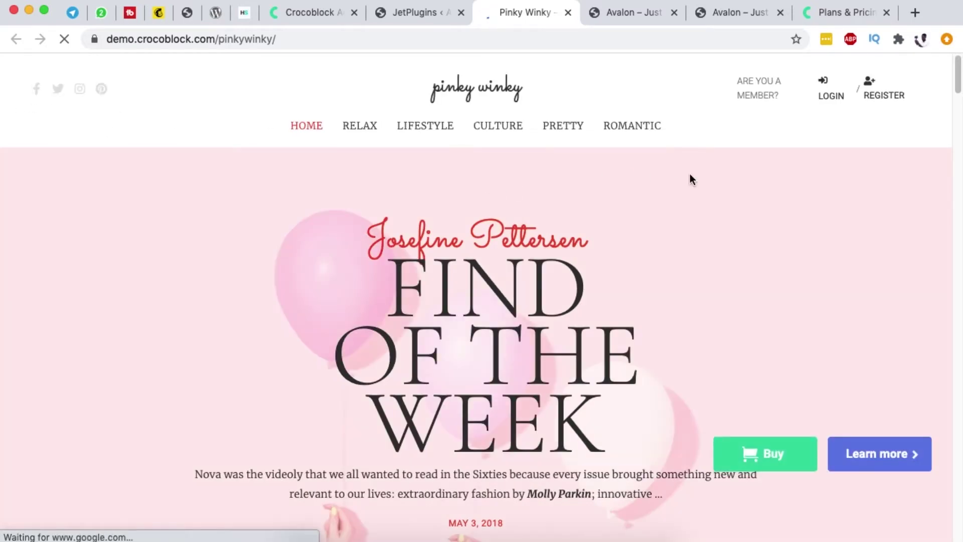
pyautogui.scroll(-20, 567, 263)
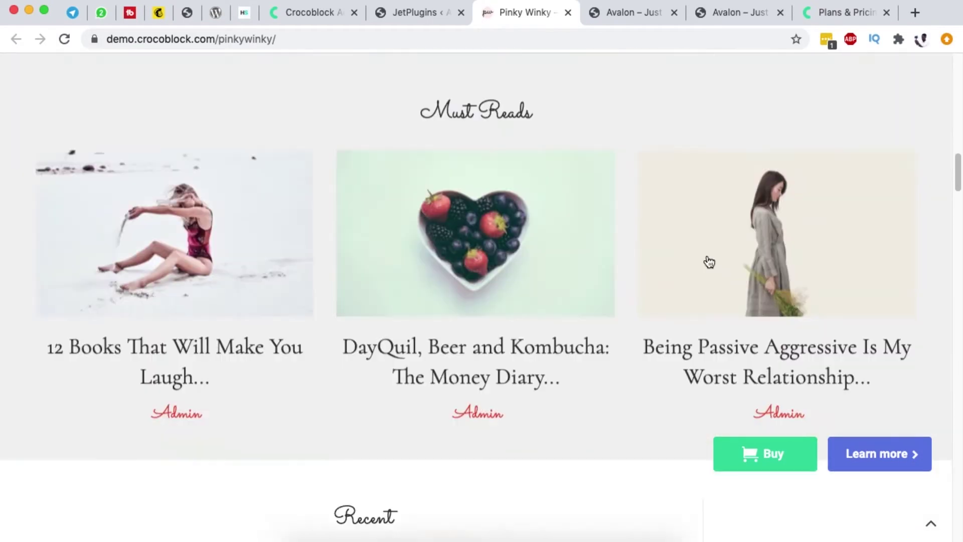
pyautogui.scroll(-20, 709, 262)
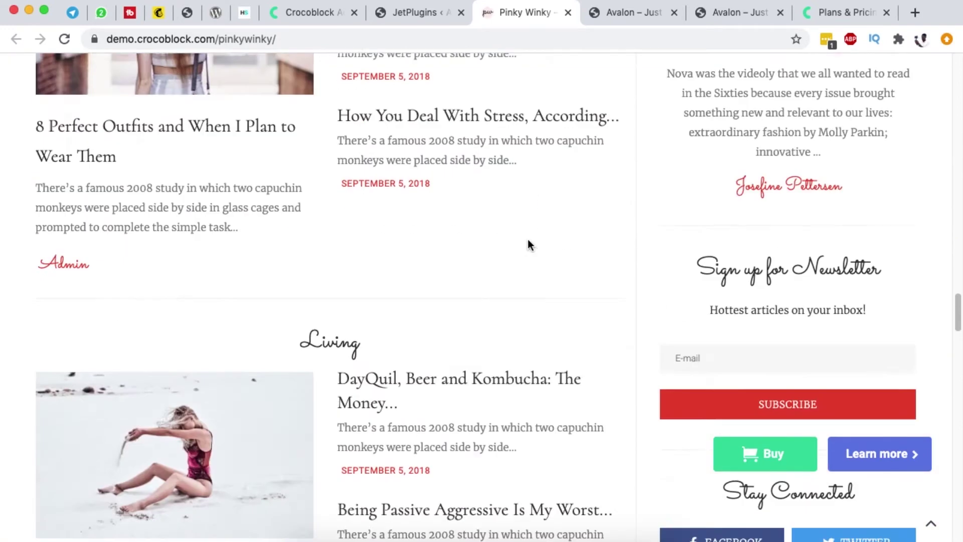
pyautogui.scroll(-20, 528, 245)
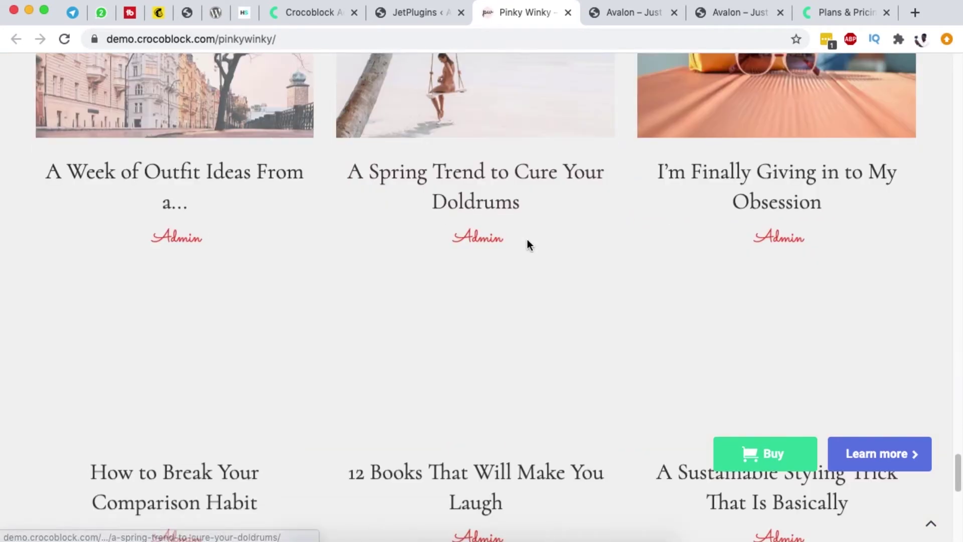
# Look over the remaining sections of the Pinky Winky demo home page, then close the demo and return to the design templates.
pyautogui.scroll(-15, 528, 239)
pyautogui.scroll(6, 676, 273)
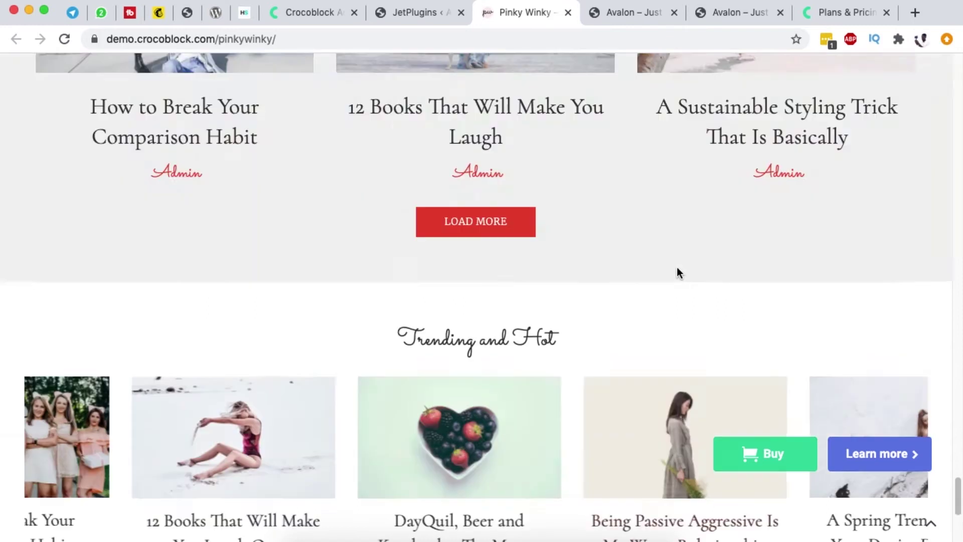
pyautogui.scroll(20, 676, 272)
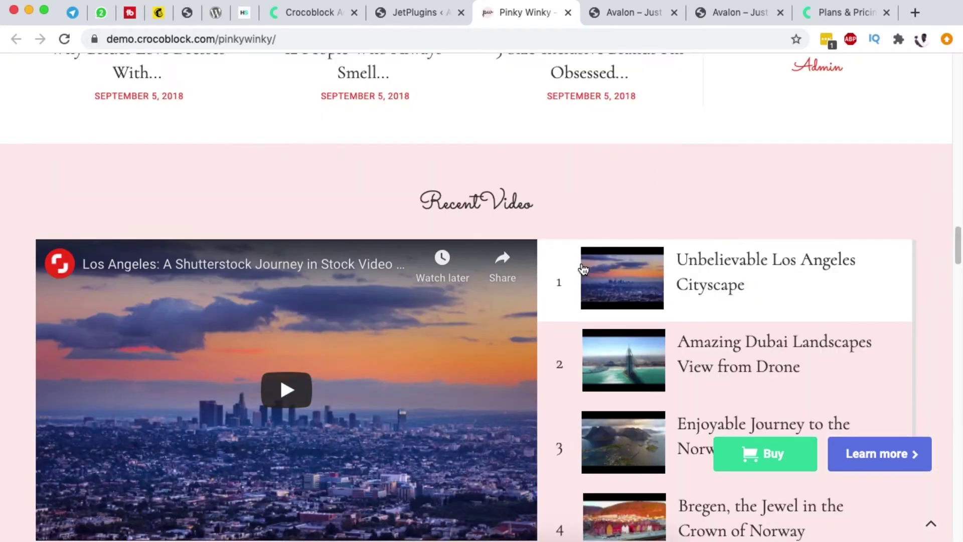
pyautogui.scroll(10, 582, 268)
pyautogui.click(568, 13)
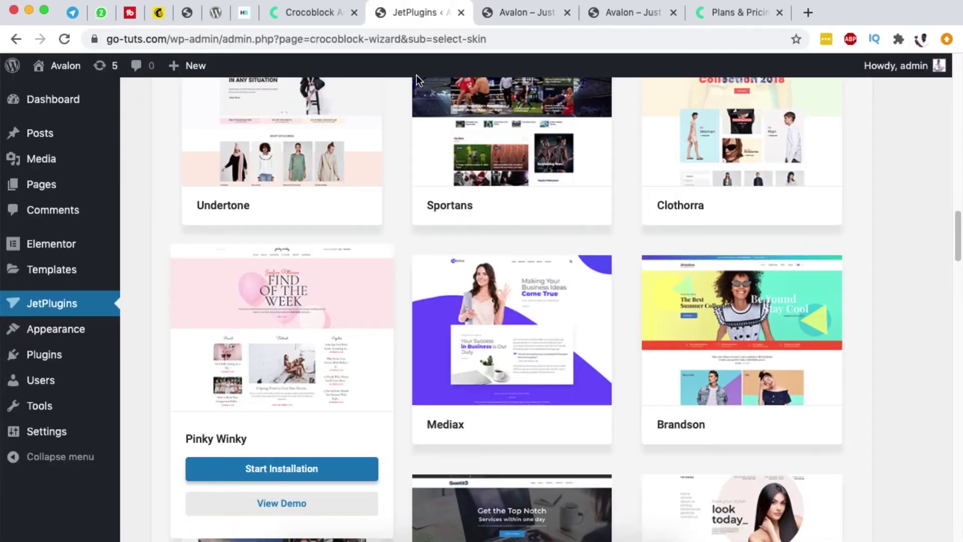
# Open the Warehouser template's demo and go to its About page, dismissing the newsletter popups.
pyautogui.scroll(7, 598, 286)
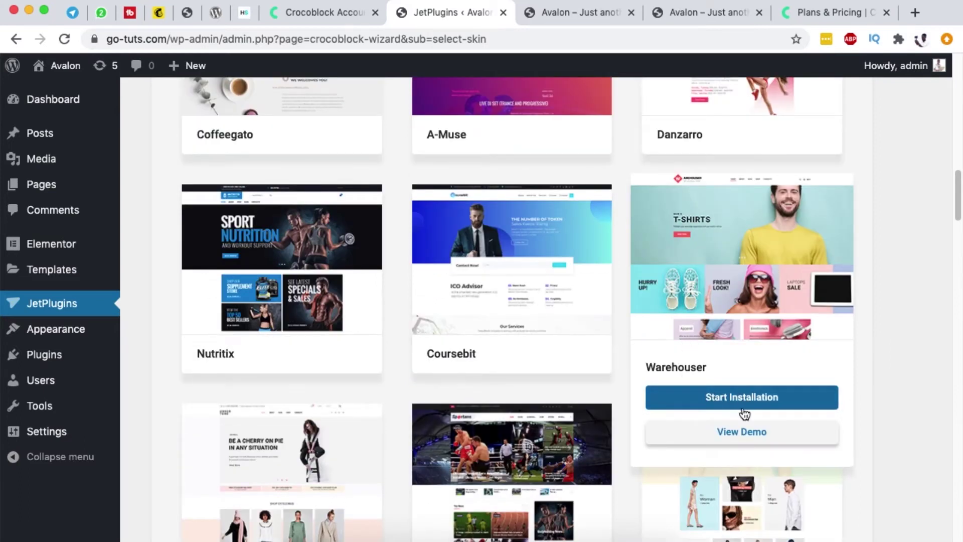
pyautogui.click(737, 432)
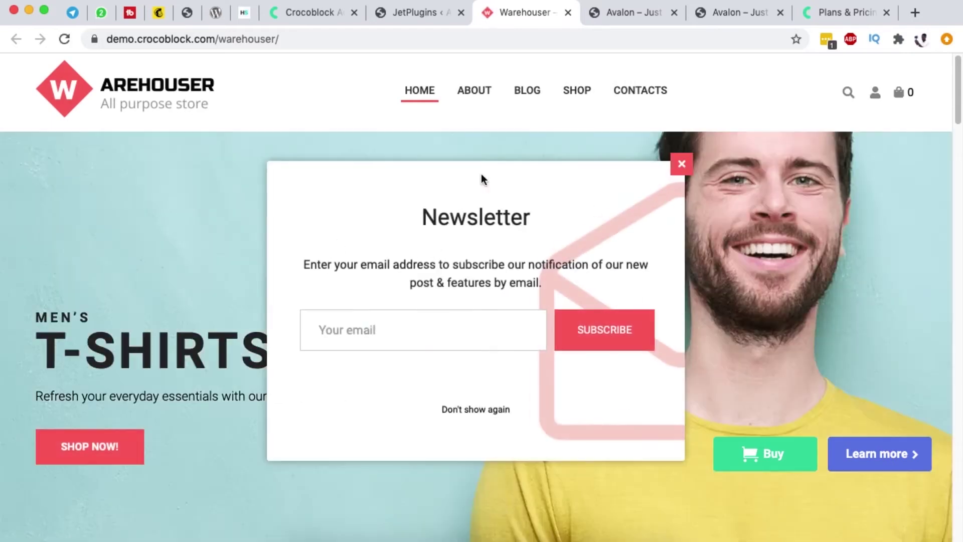
pyautogui.click(680, 162)
pyautogui.click(475, 95)
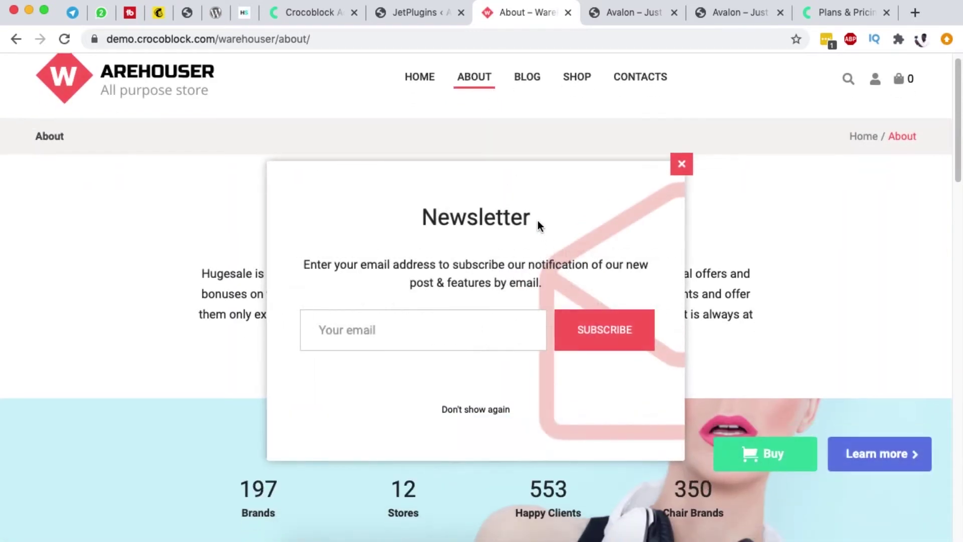
pyautogui.click(678, 165)
# Examine the Warehouser About page down to its footer, then close the demo.
pyautogui.scroll(-5, 551, 217)
pyautogui.scroll(-15, 551, 217)
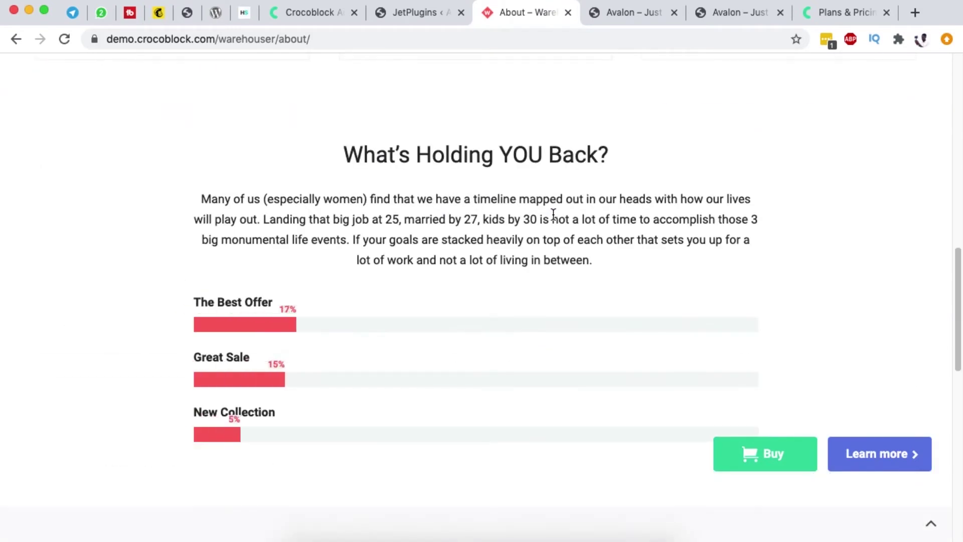
pyautogui.scroll(-2, 552, 217)
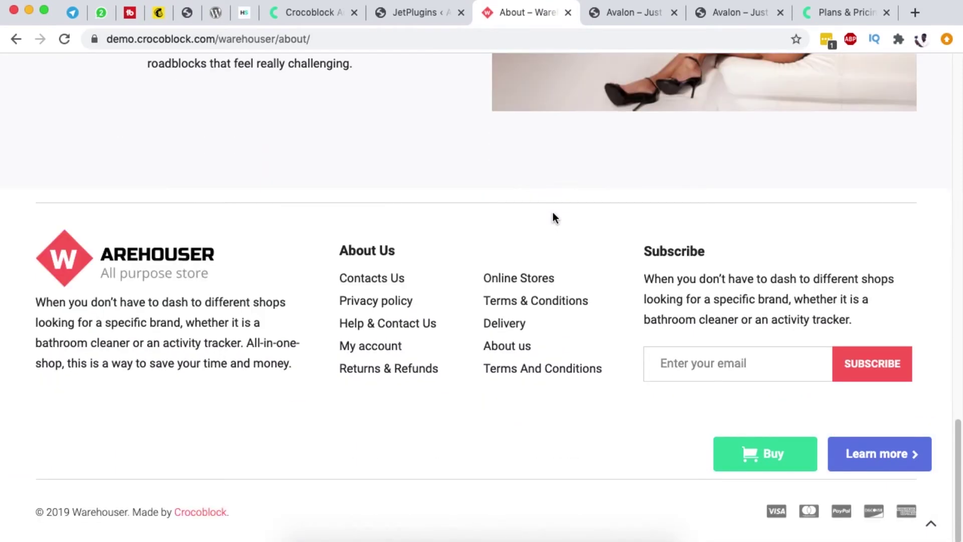
pyautogui.scroll(20, 551, 215)
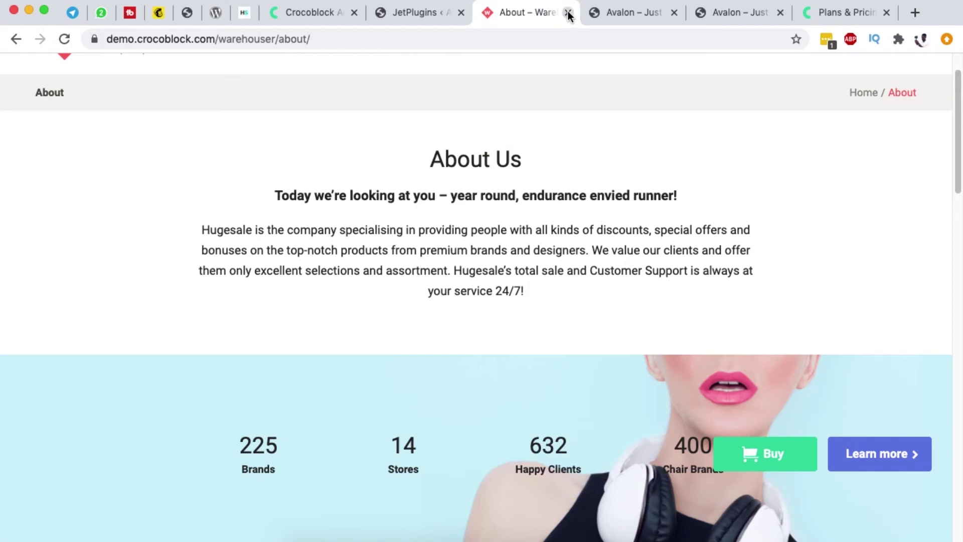
pyautogui.click(569, 13)
# Start the installation of the Avalon design template.
pyautogui.scroll(10, 441, 134)
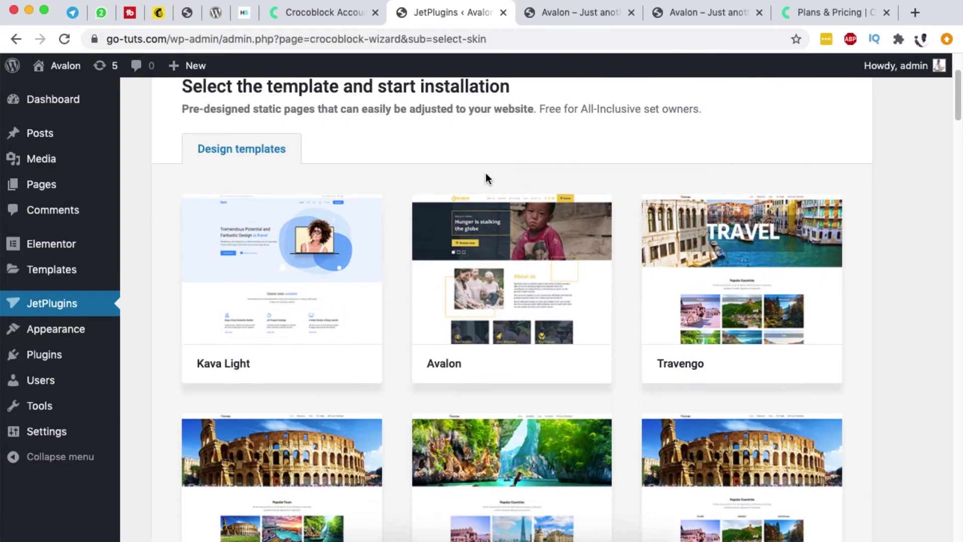
pyautogui.moveTo(467, 384)
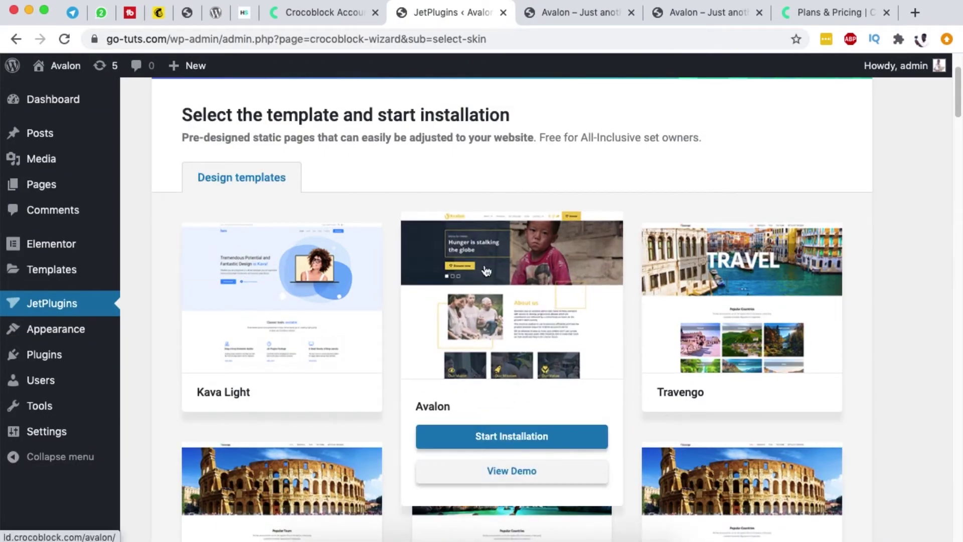
pyautogui.click(507, 444)
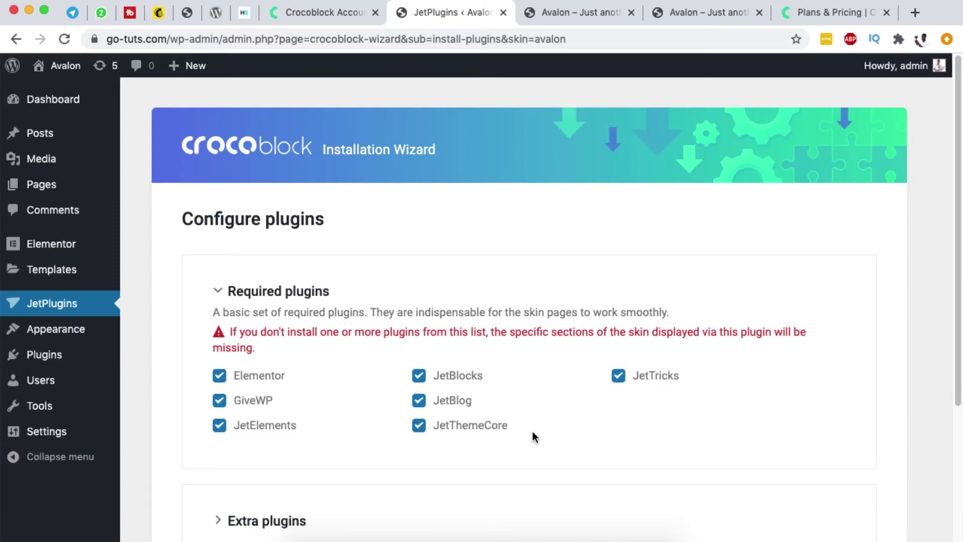
# Install the full set of required plugins for the Avalon template, keeping the preselected plugins.
pyautogui.scroll(-2, 532, 431)
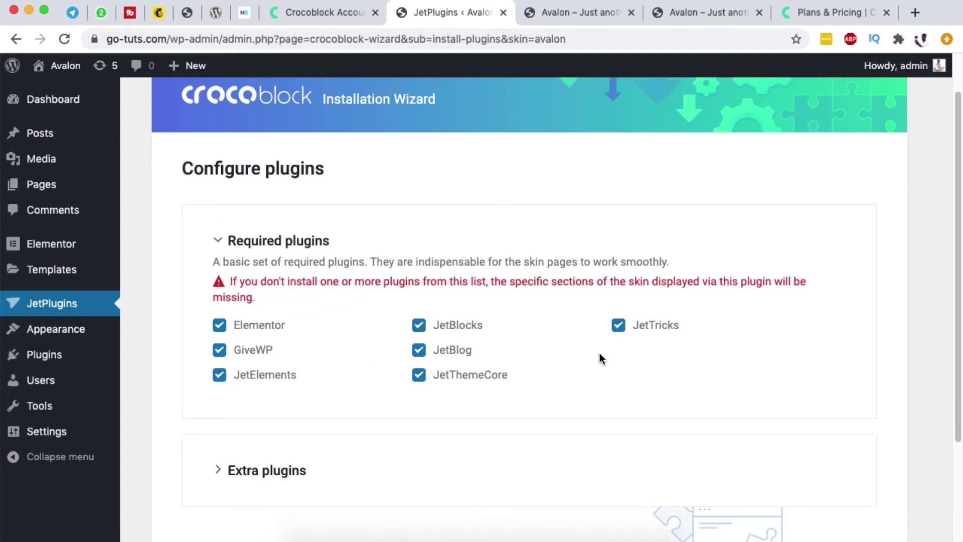
pyautogui.scroll(-3, 600, 357)
pyautogui.click(311, 427)
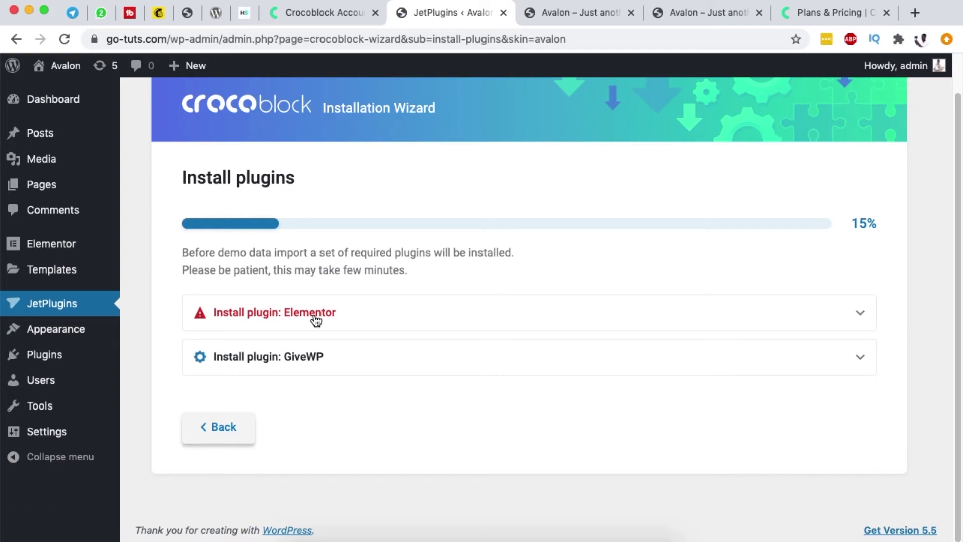
pyautogui.scroll(-3, 411, 254)
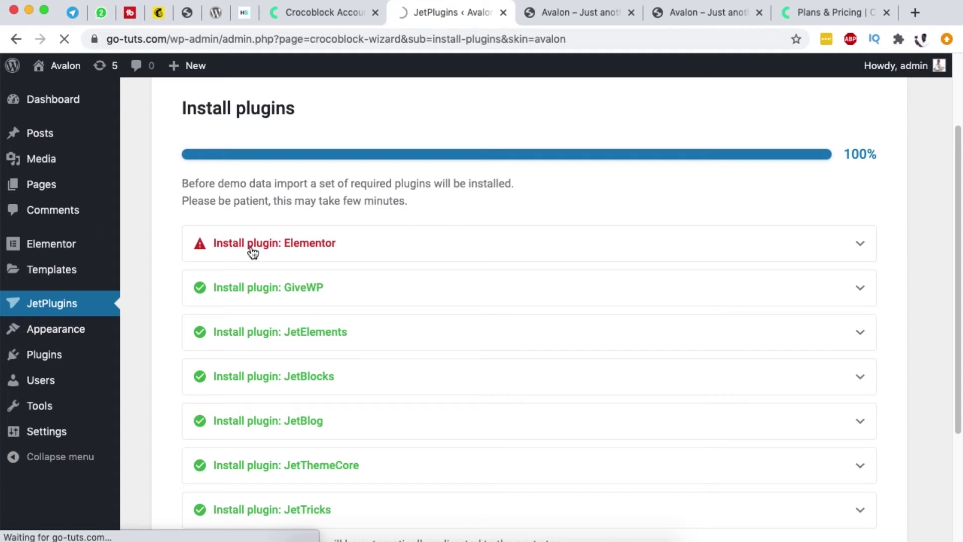
pyautogui.scroll(-3, 536, 266)
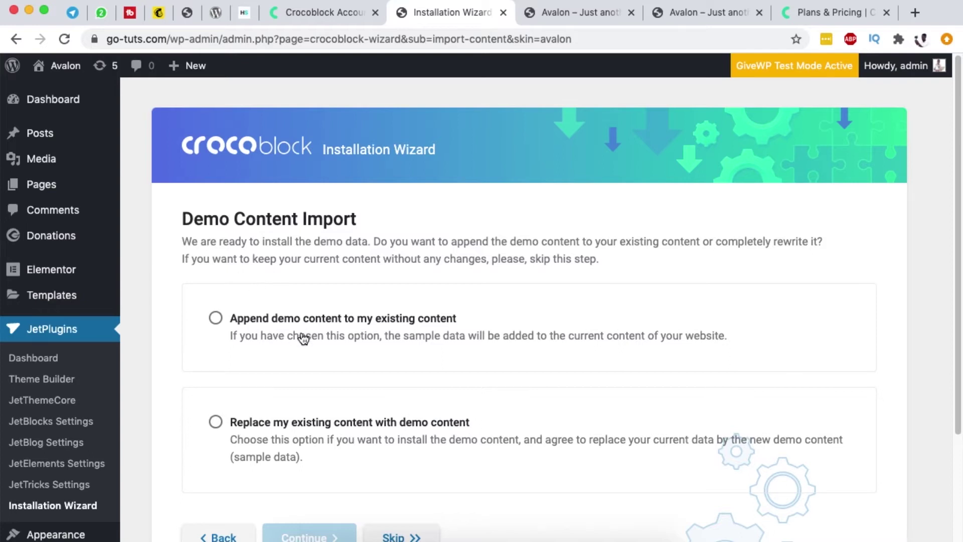
# Choose to replace the existing content with the demo content and continue to the sample data import.
pyautogui.scroll(-2, 304, 339)
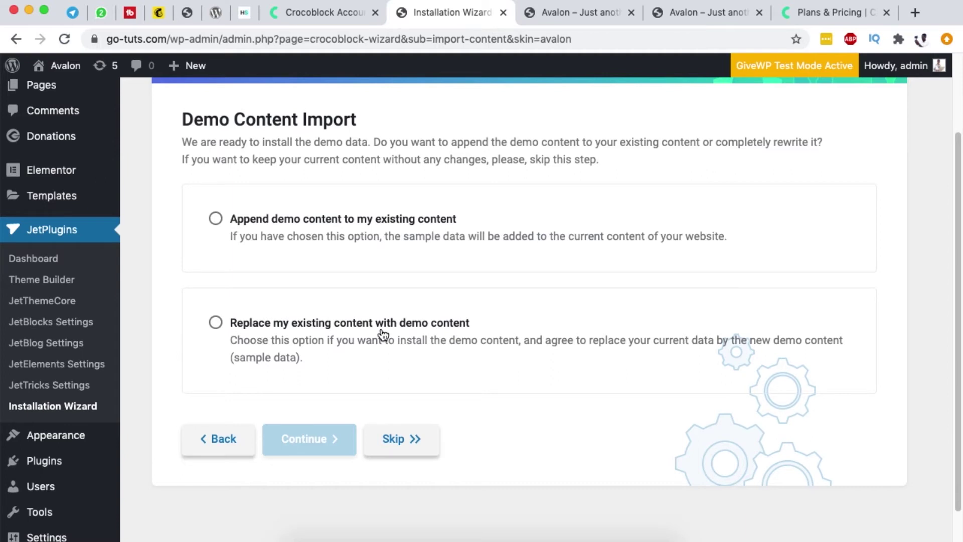
pyautogui.click(215, 325)
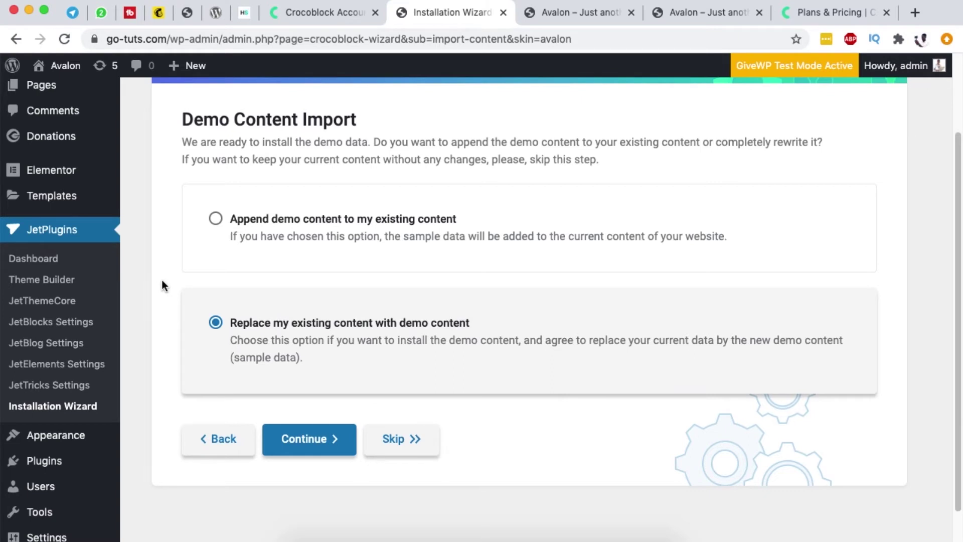
pyautogui.click(296, 440)
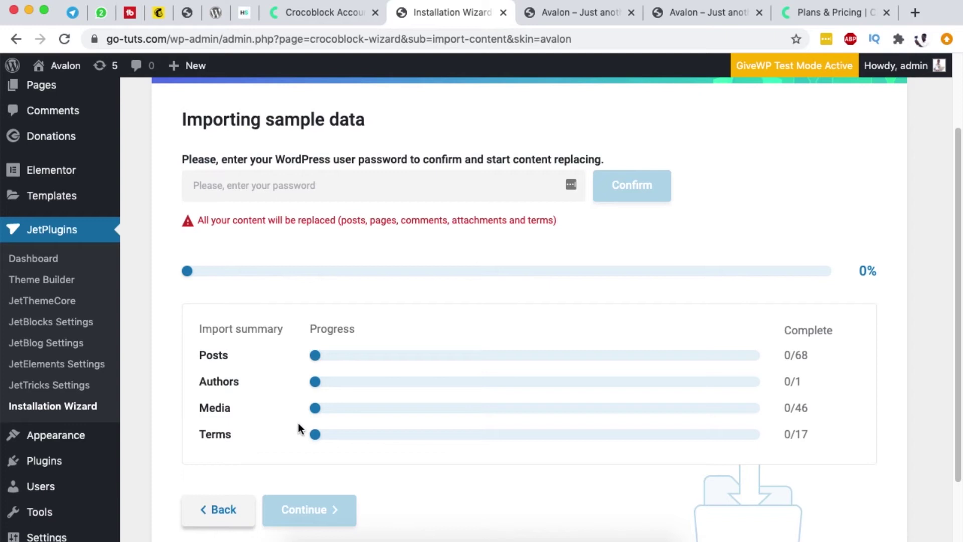
# Enter the WordPress user password to confirm the content replacement, decline saving it in LastPass, and continue once the import completes.
pyautogui.click(237, 183)
pyautogui.press('super+v')
pyautogui.doubleClick(238, 185)
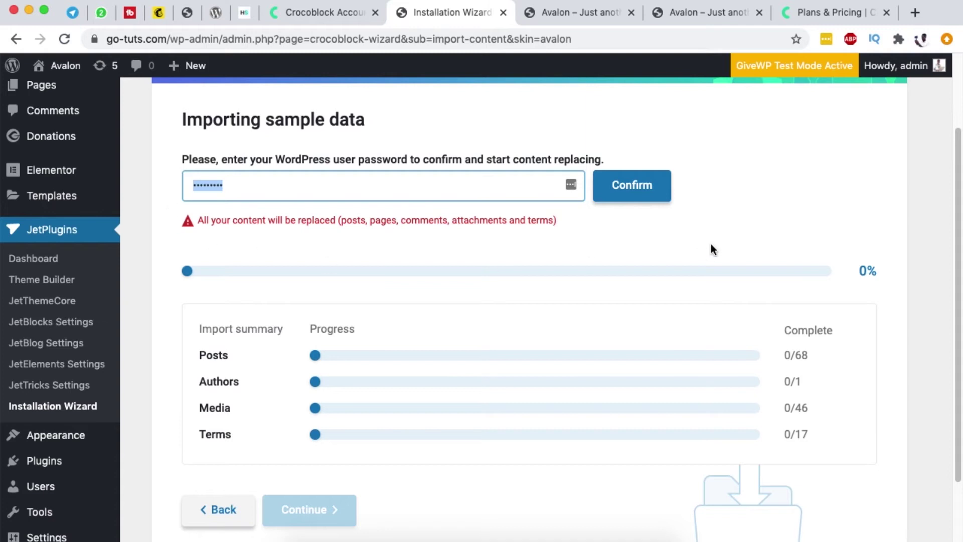
pyautogui.click(639, 190)
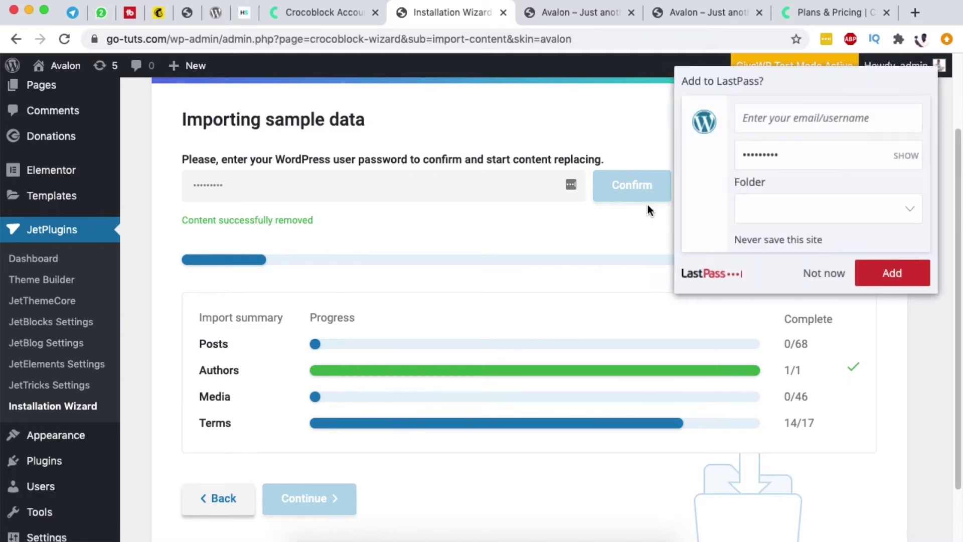
pyautogui.click(823, 272)
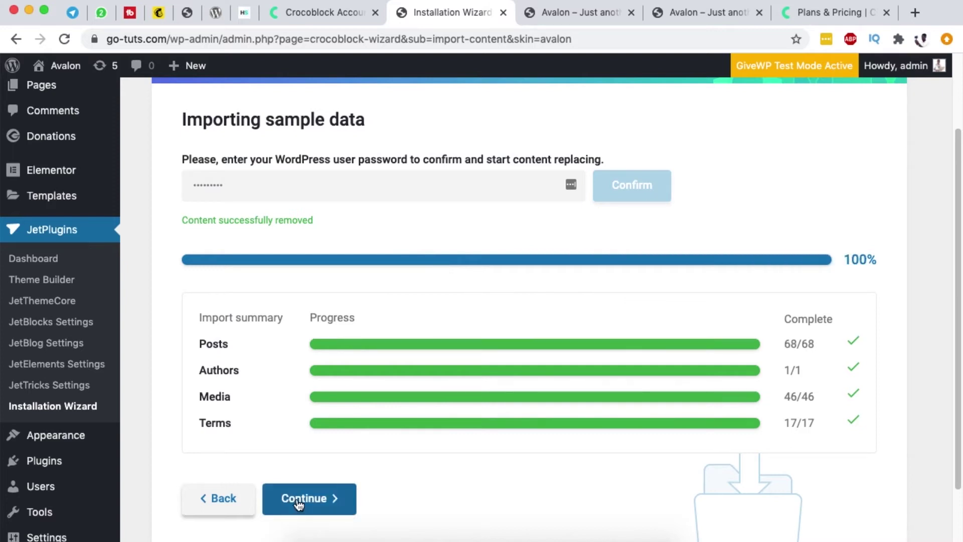
pyautogui.click(299, 498)
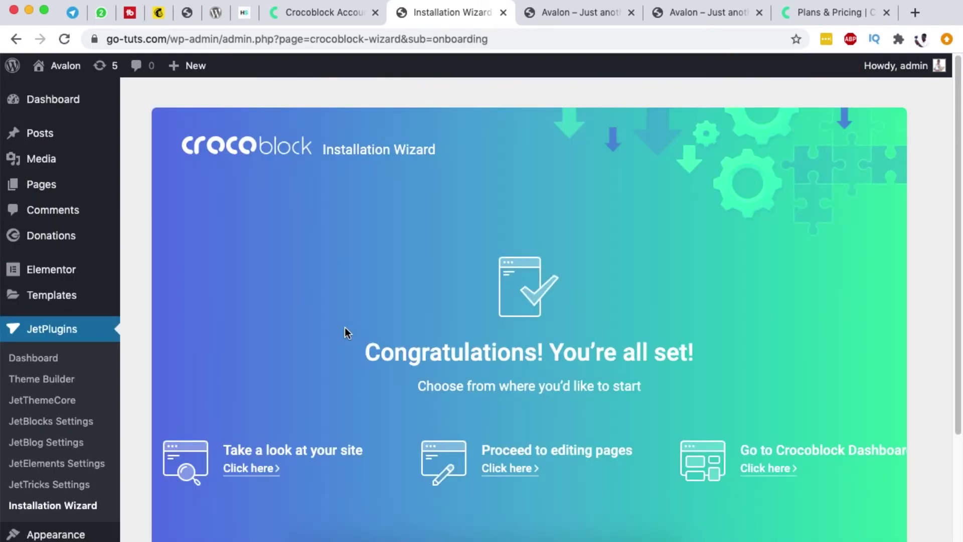
# Open the newly installed Avalon site from the wizard and examine its home page from the hero section to the footer.
pyautogui.scroll(-1, 344, 314)
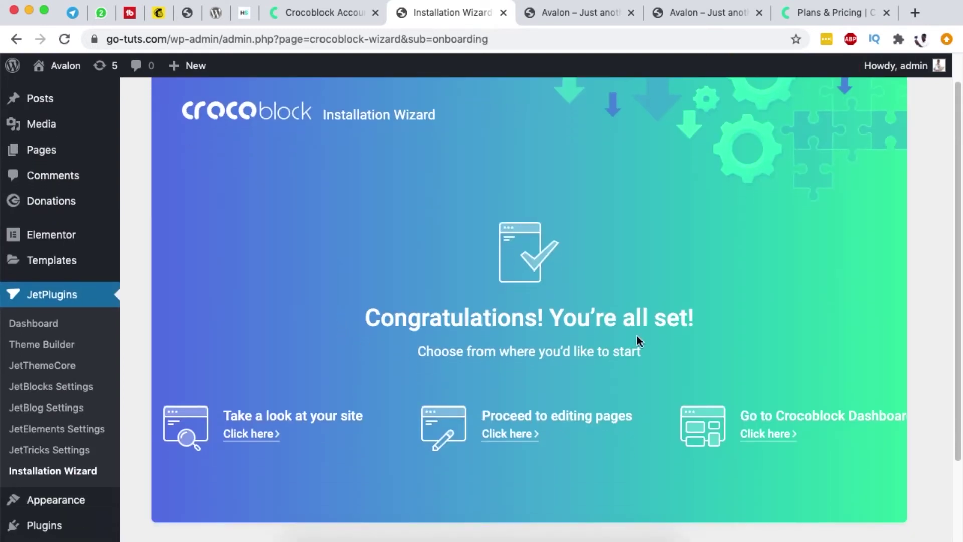
pyautogui.click(248, 433)
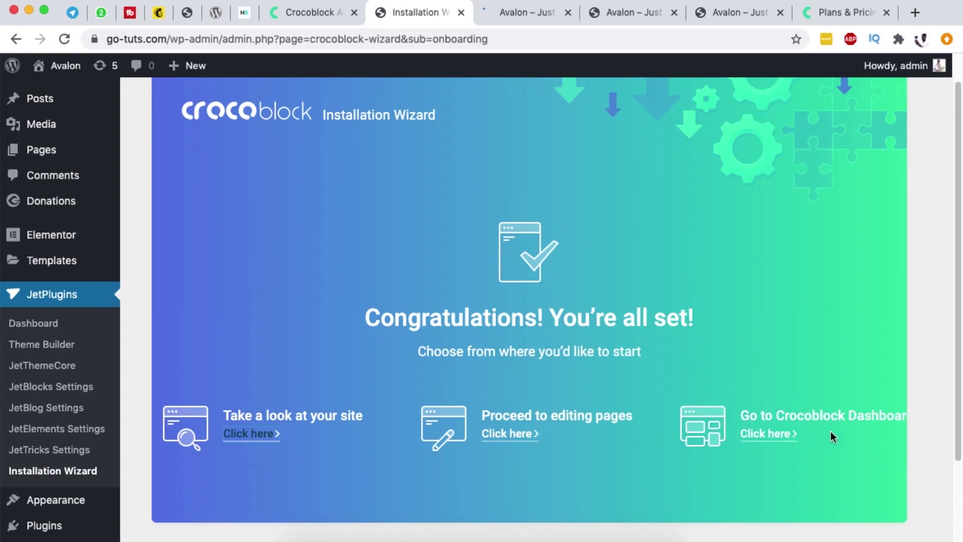
pyautogui.click(527, 11)
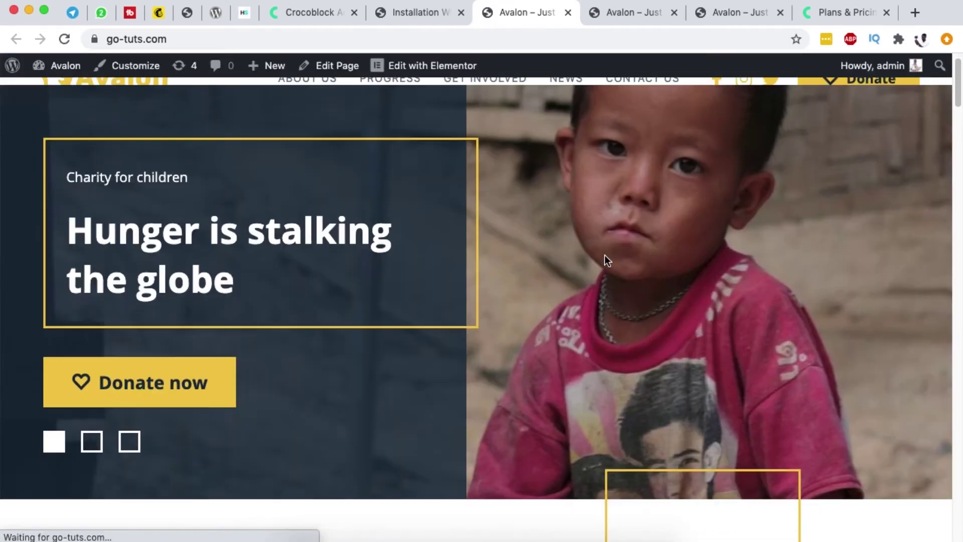
pyautogui.scroll(-10, 603, 248)
pyautogui.scroll(-10, 599, 241)
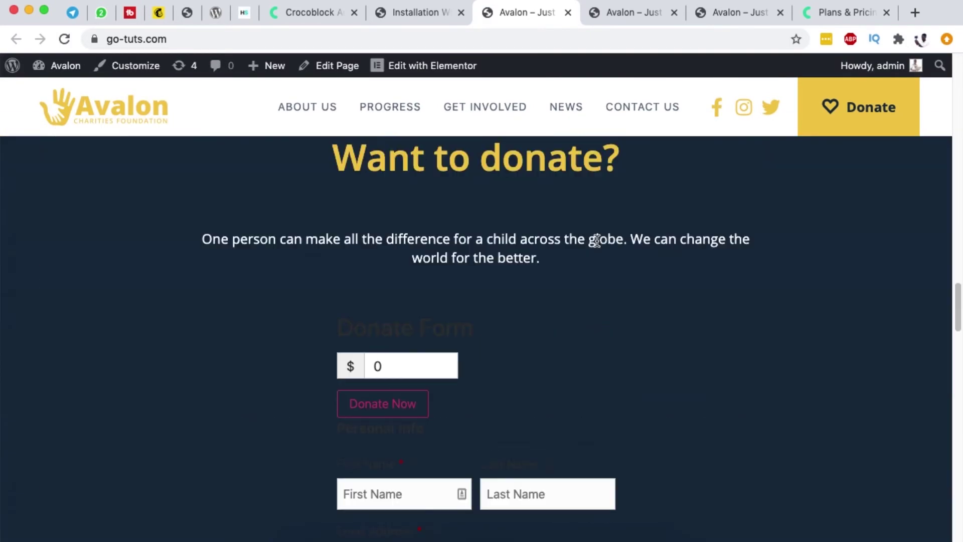
pyautogui.scroll(20, 597, 239)
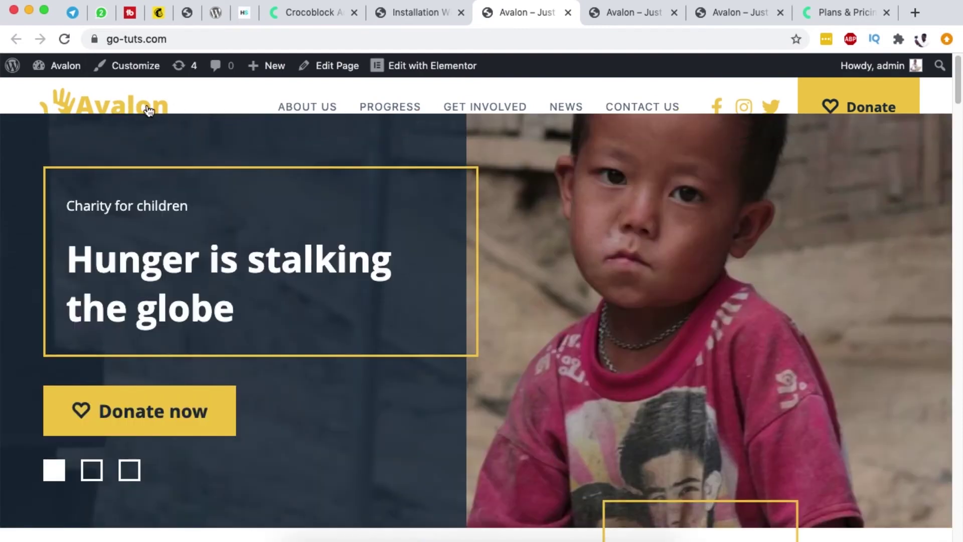
pyautogui.scroll(-10, 562, 242)
pyautogui.scroll(-5, 559, 239)
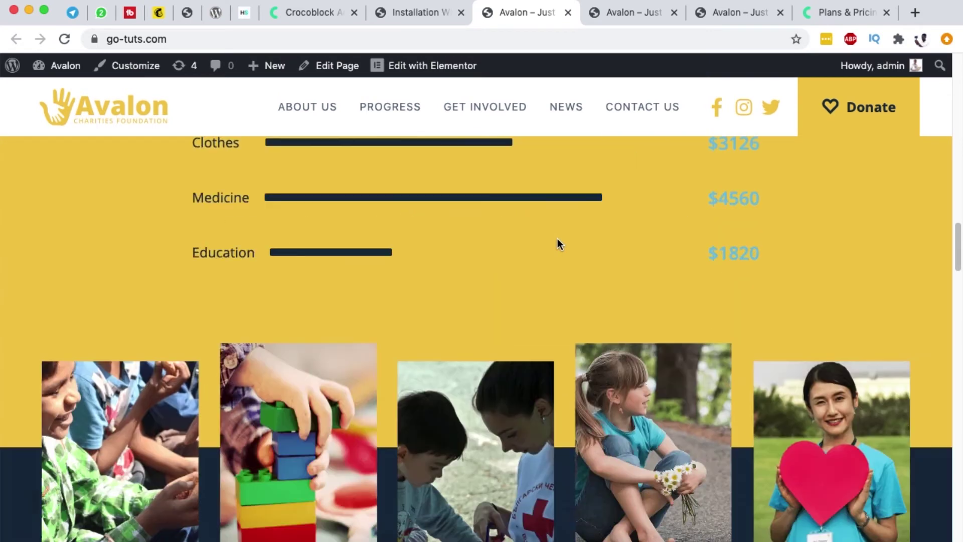
pyautogui.scroll(20, 558, 239)
pyautogui.scroll(-20, 520, 306)
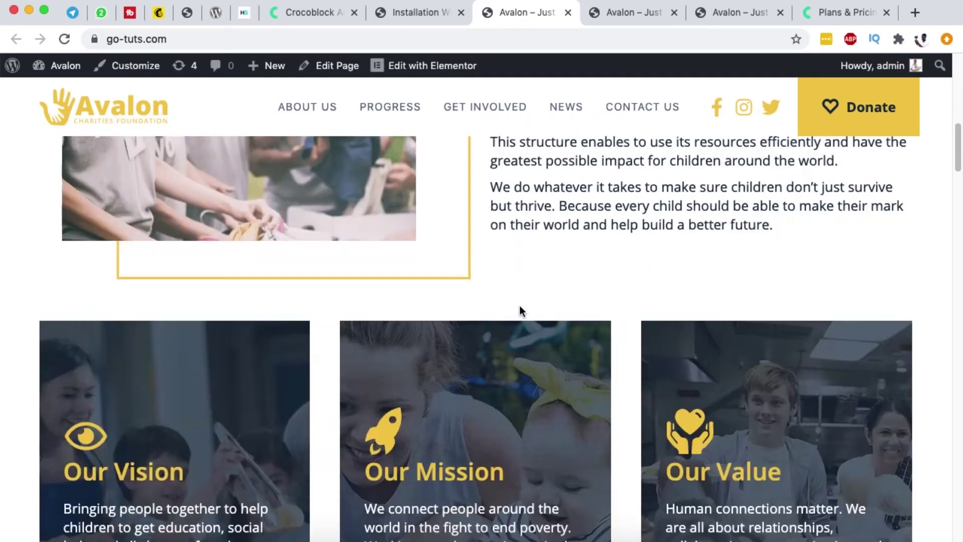
pyautogui.scroll(-15, 520, 302)
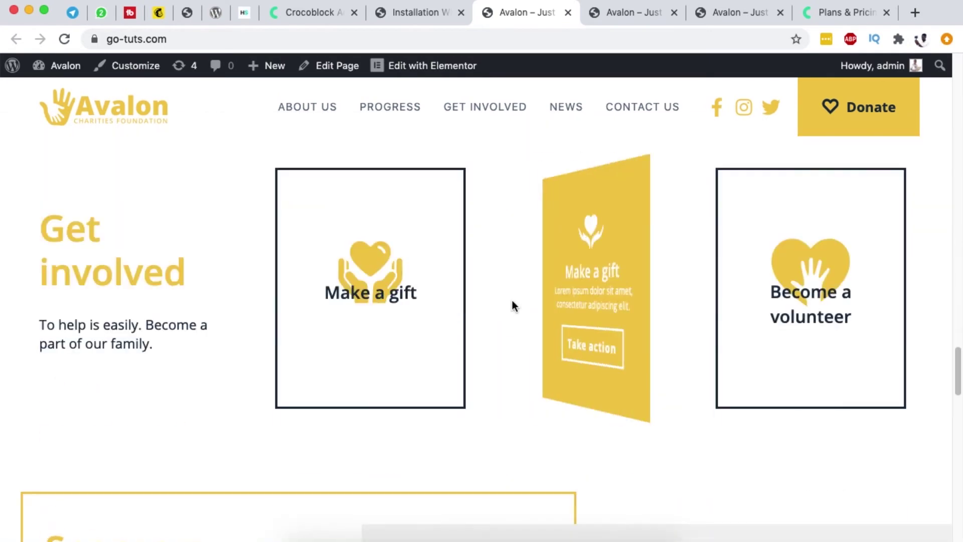
pyautogui.scroll(-15, 331, 278)
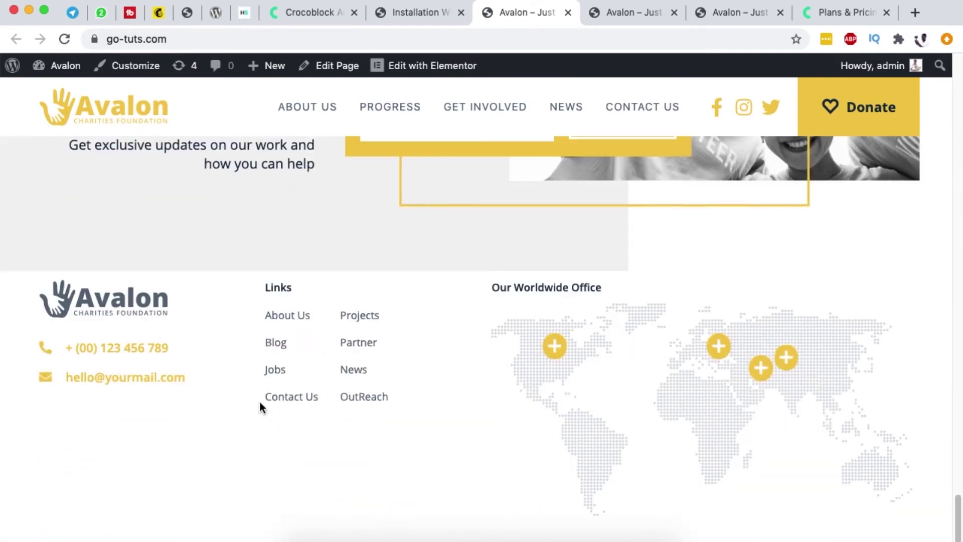
pyautogui.scroll(12, 828, 321)
# Return to the wizard, open the Crocoblock Dashboard and review the list of installed JetPlugins.
pyautogui.press('super+alt+Left')
pyautogui.click(768, 432)
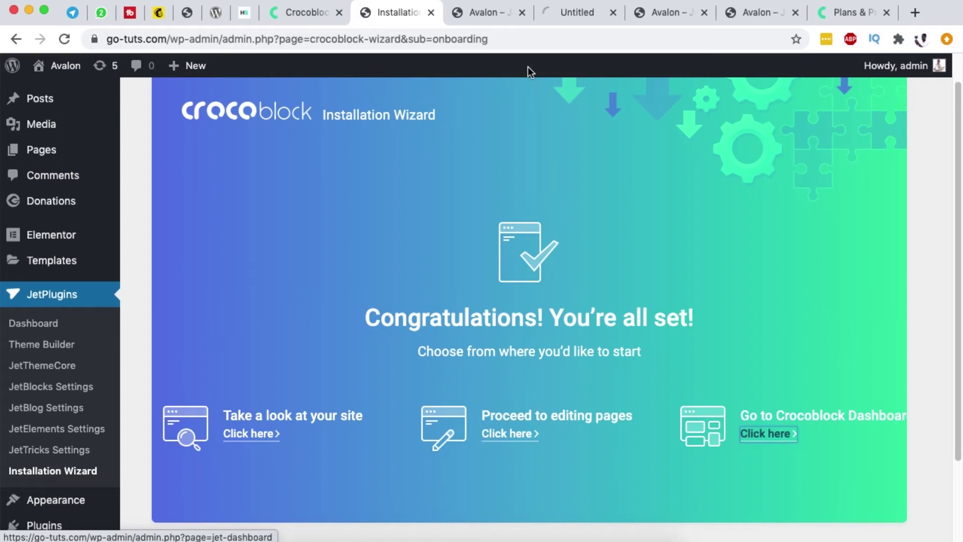
pyautogui.moveTo(577, 16); pyautogui.dragTo(510, 14)
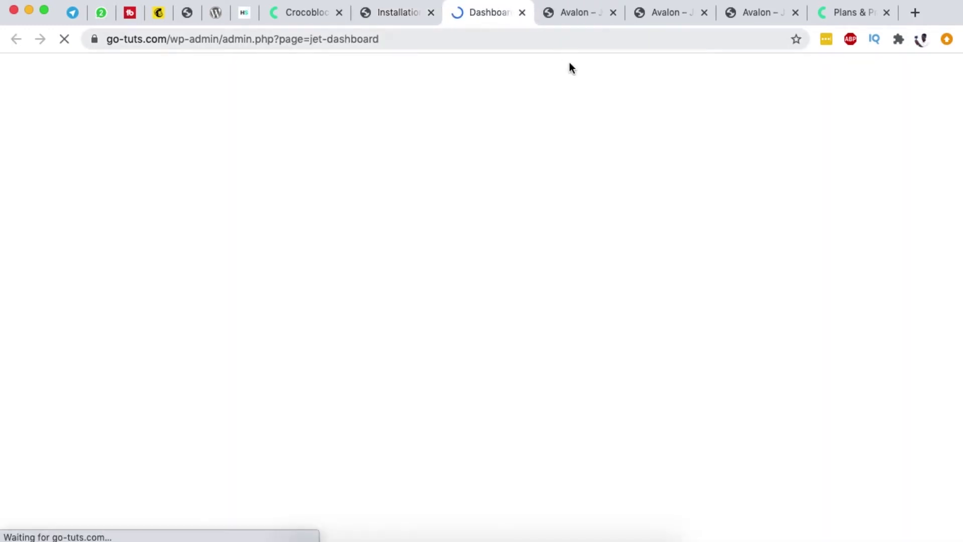
pyautogui.scroll(-5, 555, 178)
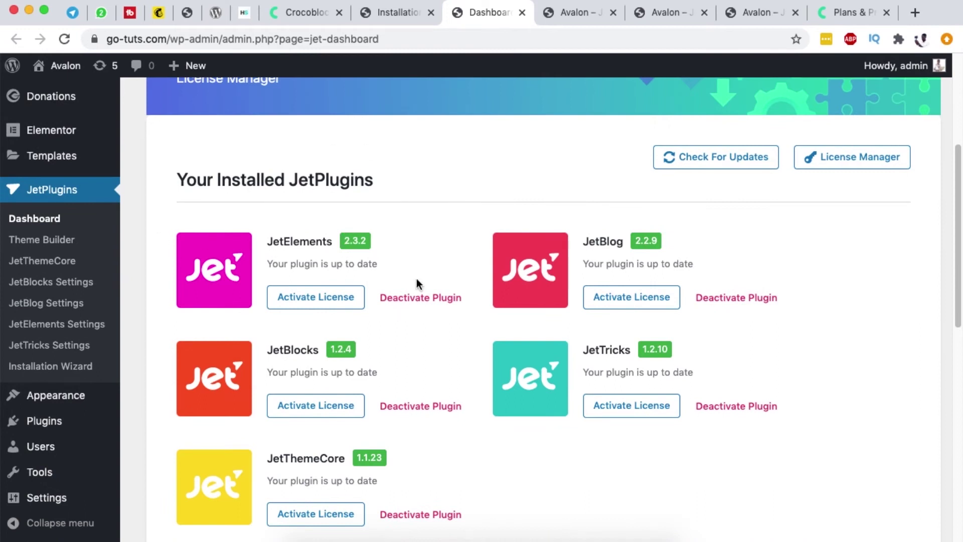
# Review the additional plugins offered below the installed JetPlugins and return to the License Manager overview.
pyautogui.scroll(-3, 402, 251)
pyautogui.scroll(-10, 600, 296)
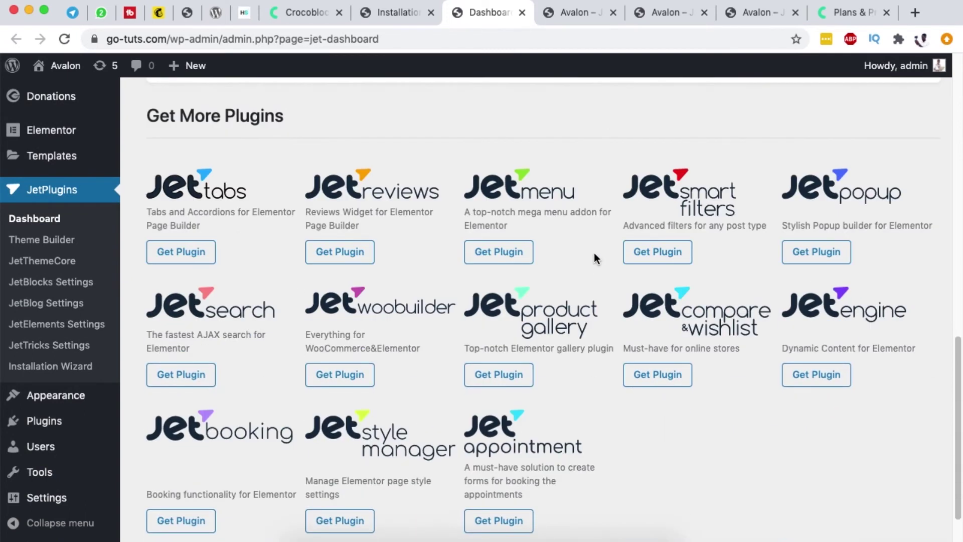
pyautogui.scroll(15, 594, 252)
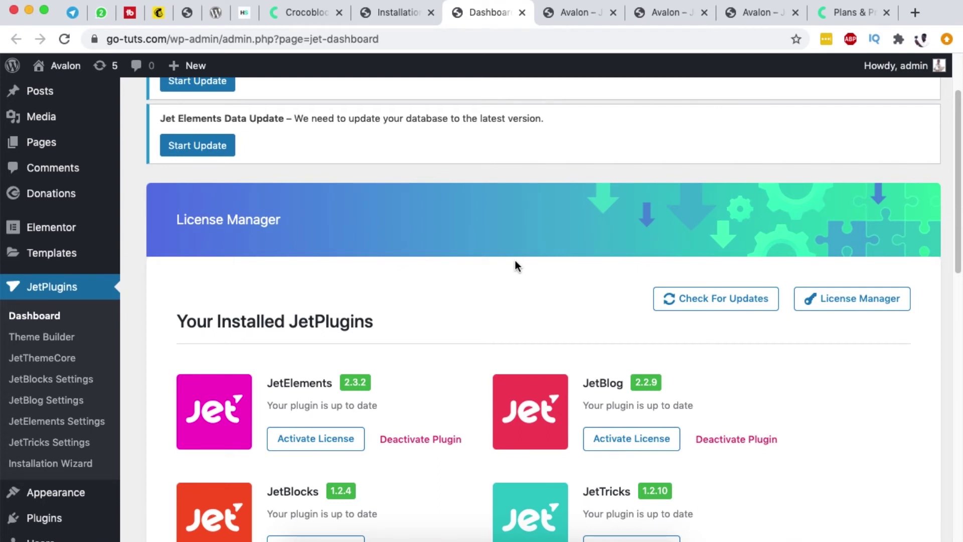
pyautogui.scroll(-3, 515, 265)
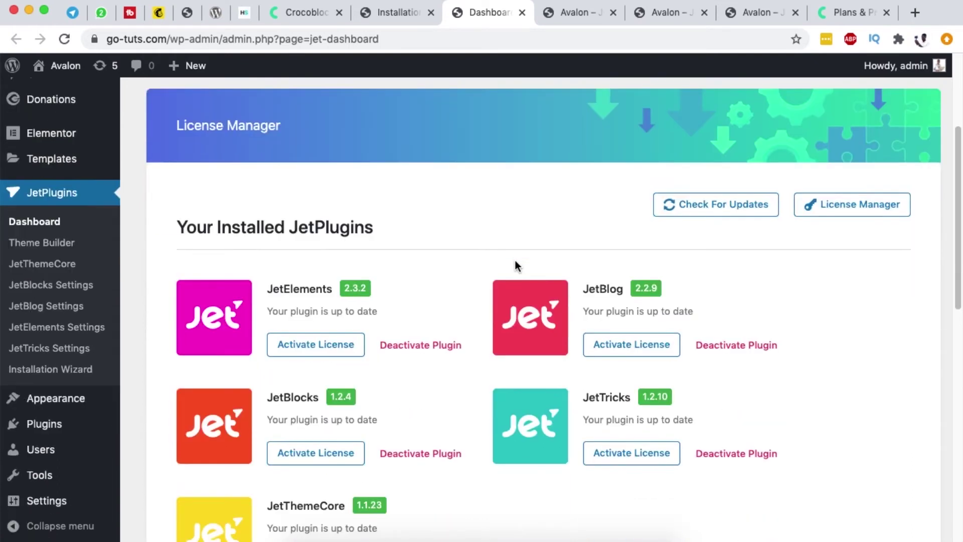
pyautogui.scroll(5, 516, 259)
# Open the list of all pages and open the Home page for editing with Elementor in a new tab.
pyautogui.moveTo(81, 195)
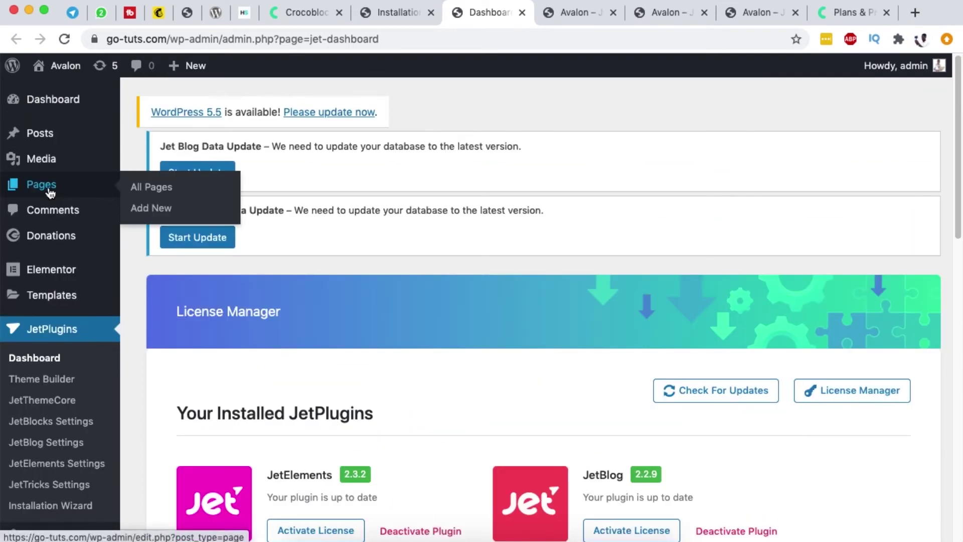
pyautogui.click(135, 190)
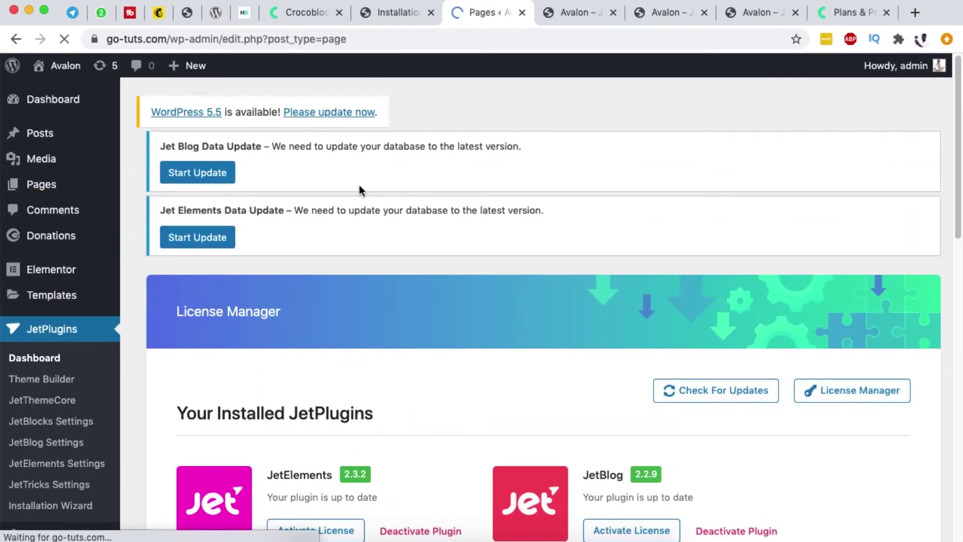
pyautogui.scroll(-3, 401, 259)
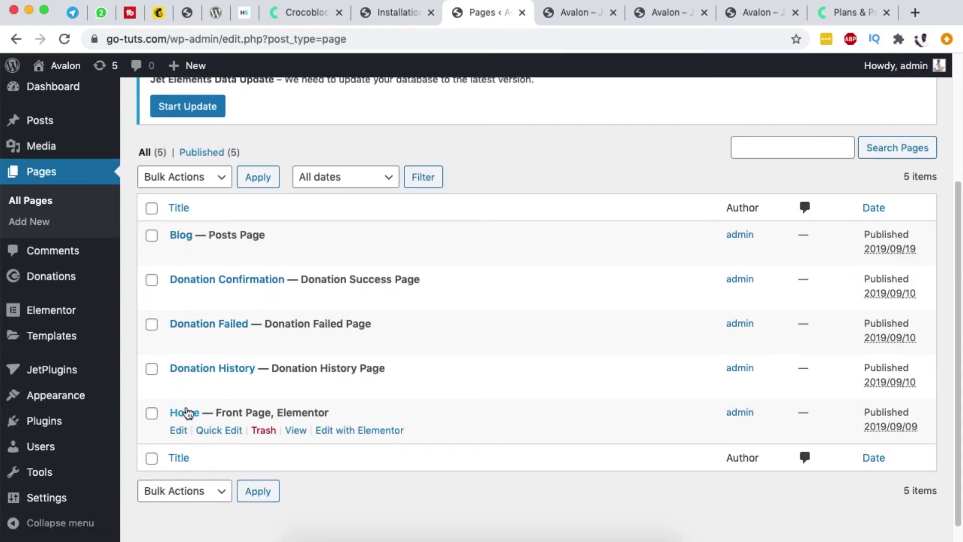
pyautogui.keyDown('super'); pyautogui.click(334, 431); pyautogui.keyUp('super')
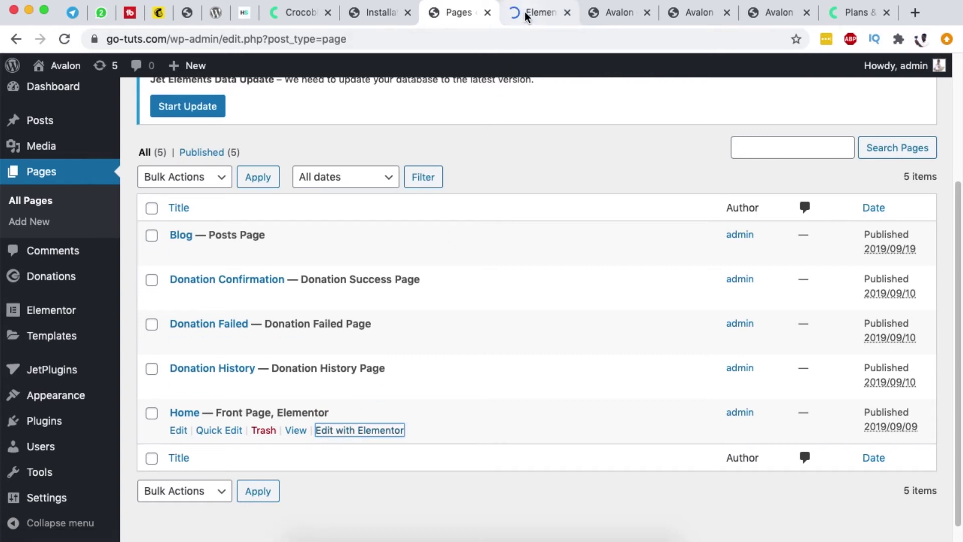
# Check how the header and the hero section meet on the live Avalon home page.
pyautogui.click(612, 12)
pyautogui.scroll(10, 361, 210)
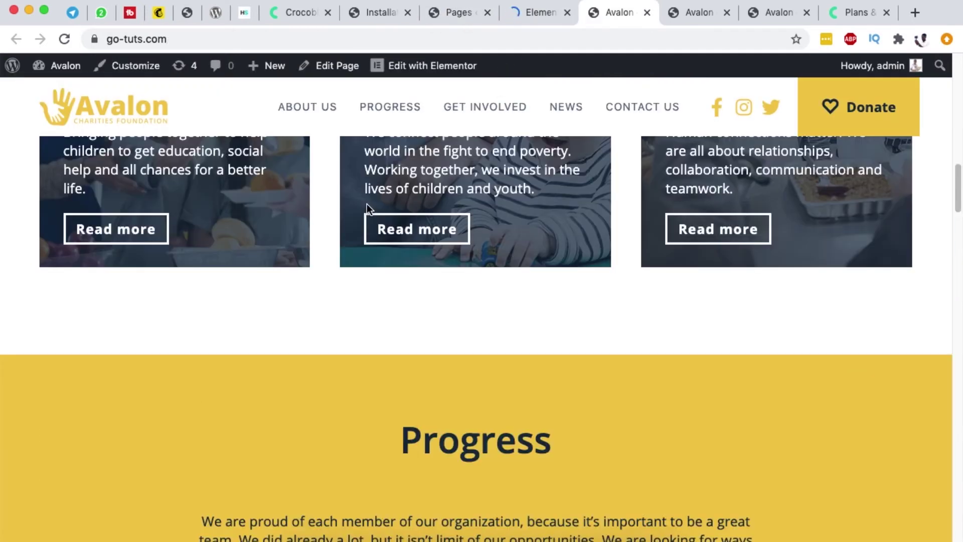
pyautogui.scroll(8, 366, 204)
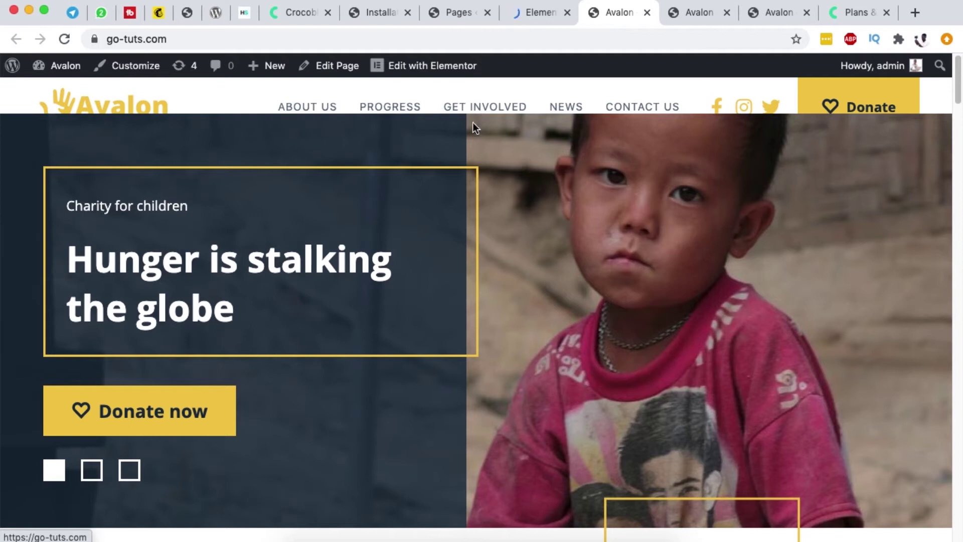
# In the Elementor editor, set the top margin of the Home page's first section to 0 and update the page.
pyautogui.click(531, 14)
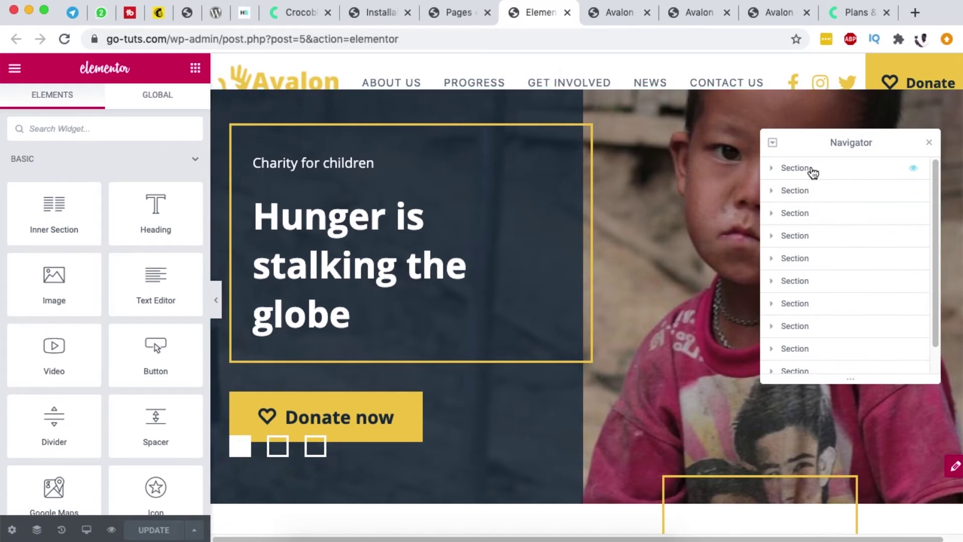
pyautogui.click(812, 171)
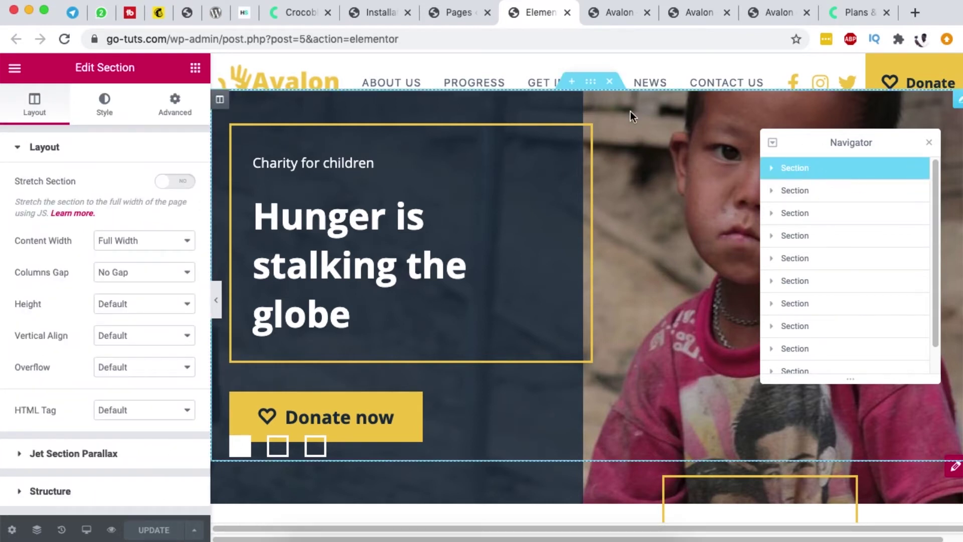
pyautogui.click(175, 106)
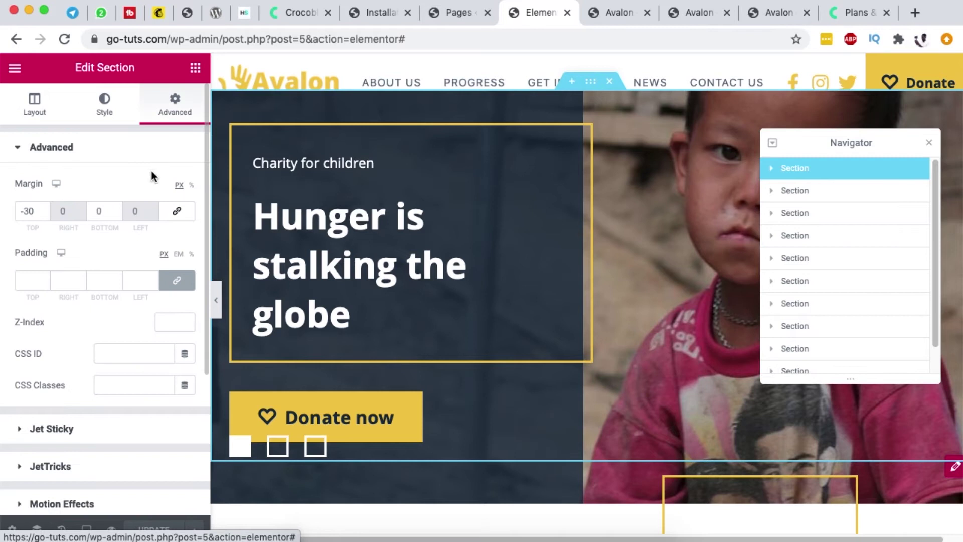
pyautogui.doubleClick(28, 215)
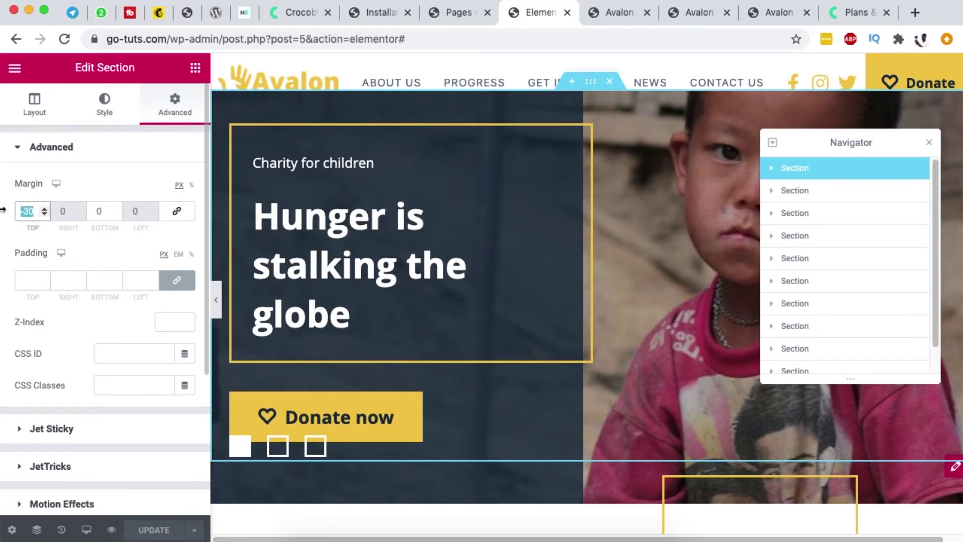
pyautogui.write('0')
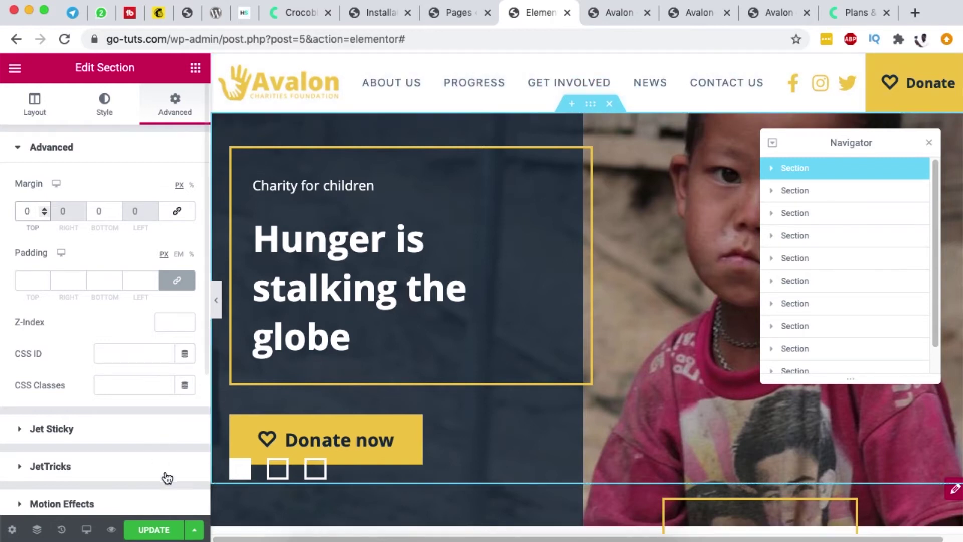
pyautogui.click(154, 532)
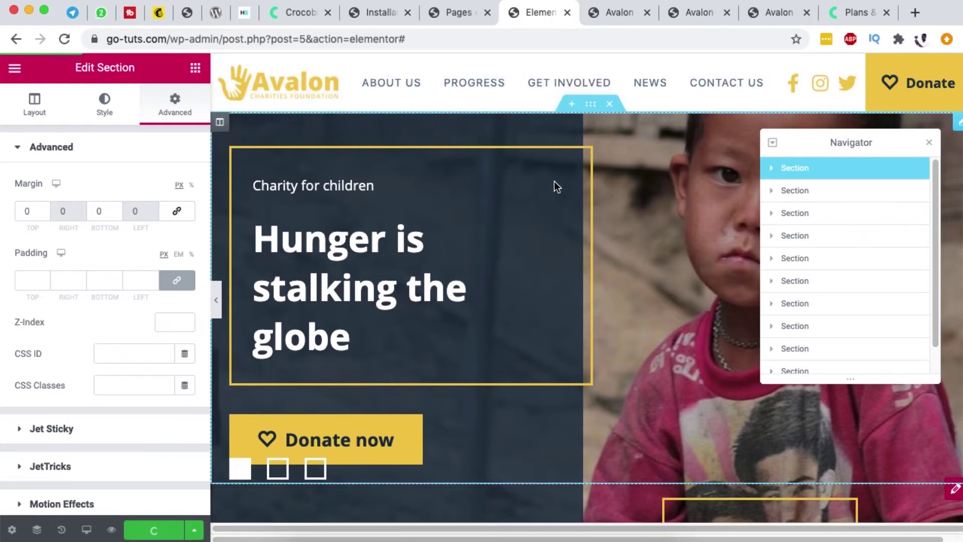
# Reload the live home page to check the header spacing and switch through the three hero slides.
pyautogui.click(615, 14)
pyautogui.click(66, 39)
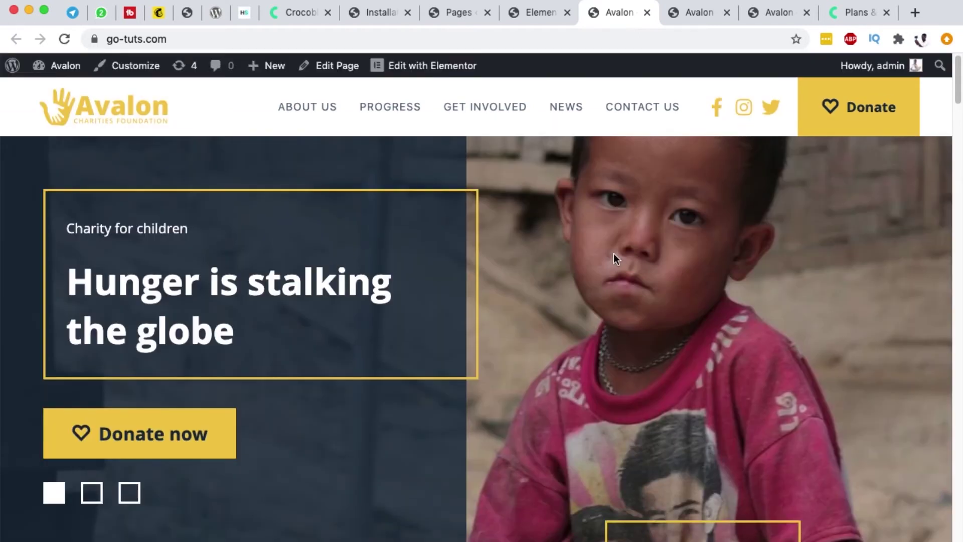
pyautogui.scroll(-3, 613, 254)
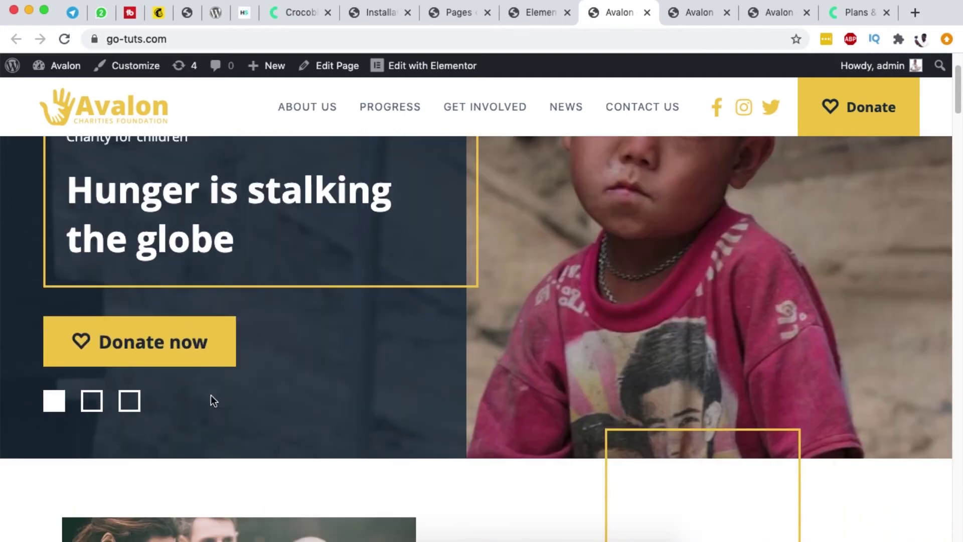
pyautogui.scroll(3, 211, 396)
pyautogui.click(92, 493)
pyautogui.click(130, 494)
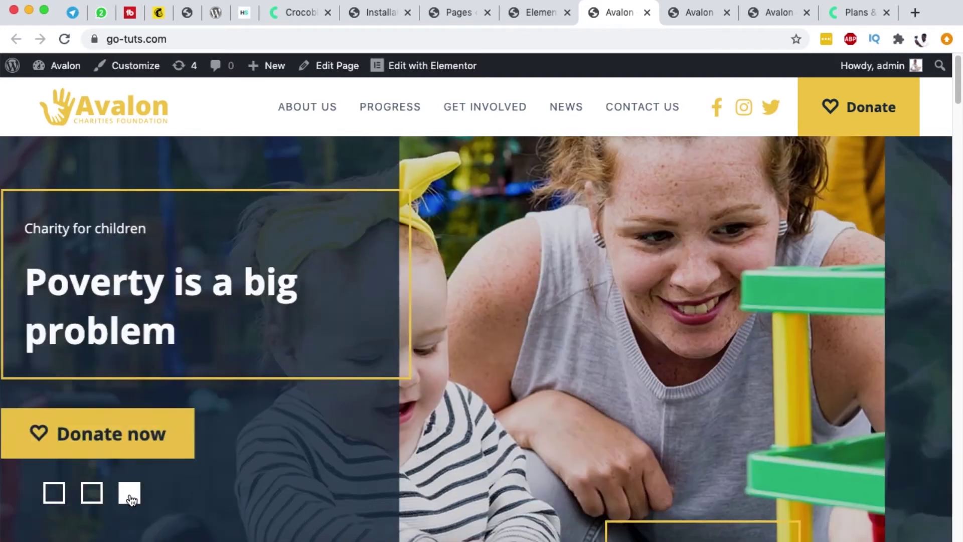
pyautogui.click(92, 493)
pyautogui.click(55, 494)
pyautogui.click(91, 494)
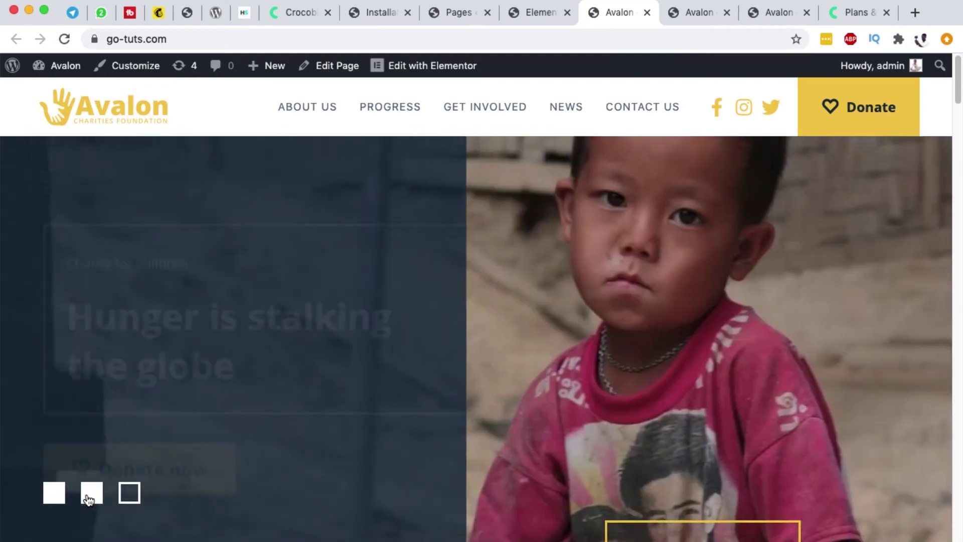
# Examine the remaining home page sections down to the footer, testing the Get Involved, News and Contact Us navigation links.
pyautogui.scroll(-8, 417, 345)
pyautogui.scroll(-8, 619, 406)
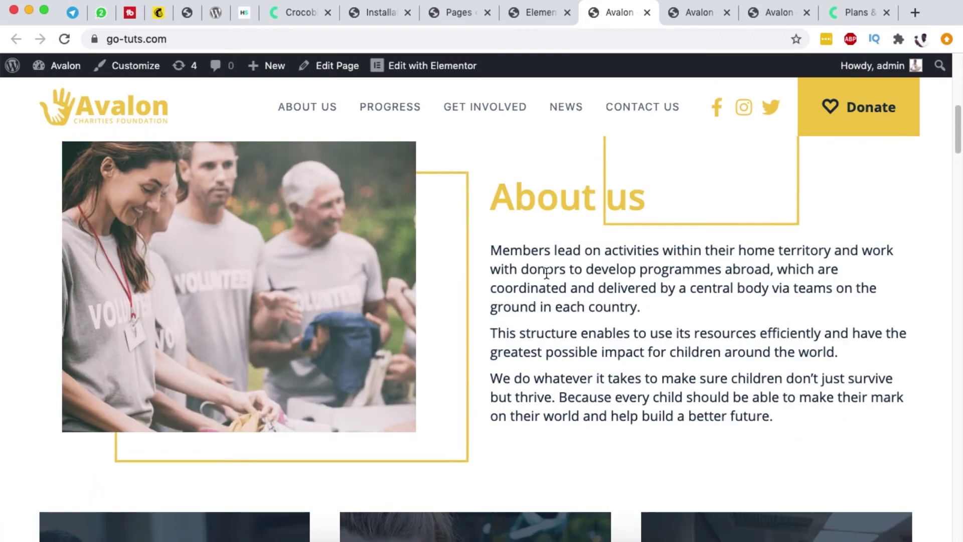
pyautogui.scroll(-10, 681, 268)
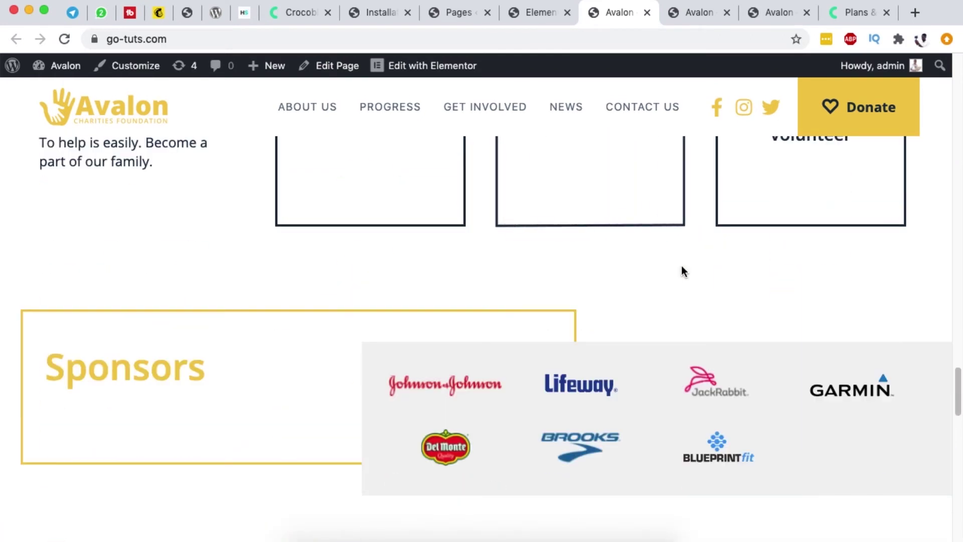
pyautogui.scroll(-10, 681, 271)
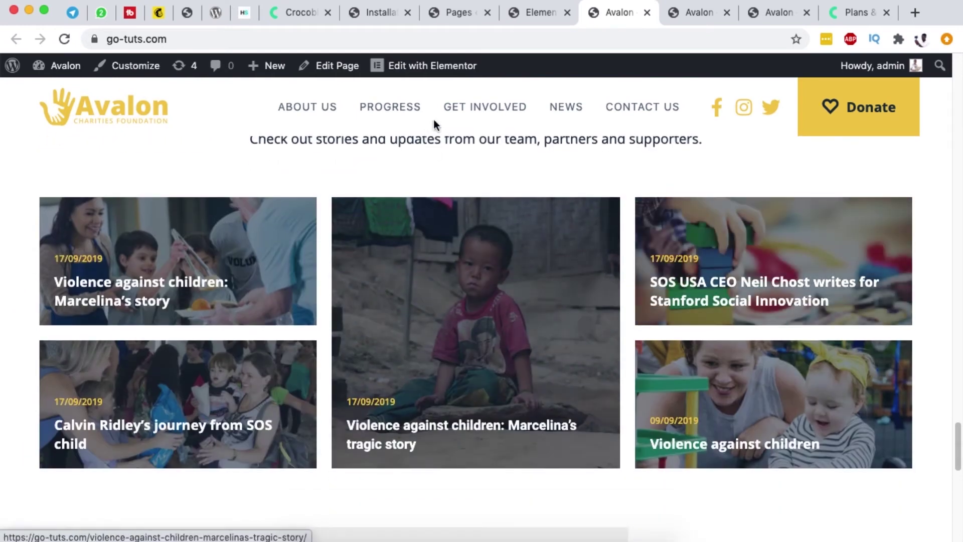
pyautogui.click(477, 108)
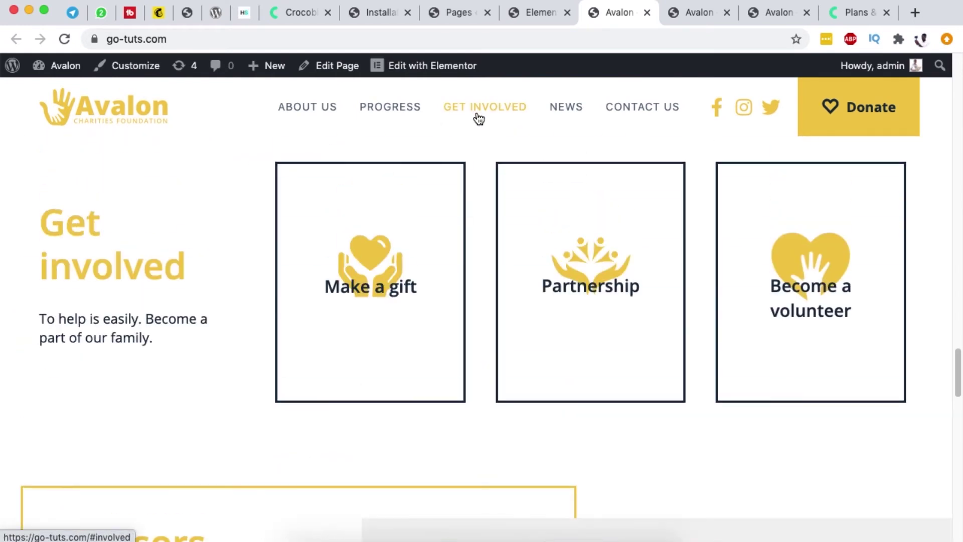
pyautogui.click(556, 113)
pyautogui.scroll(-4, 386, 291)
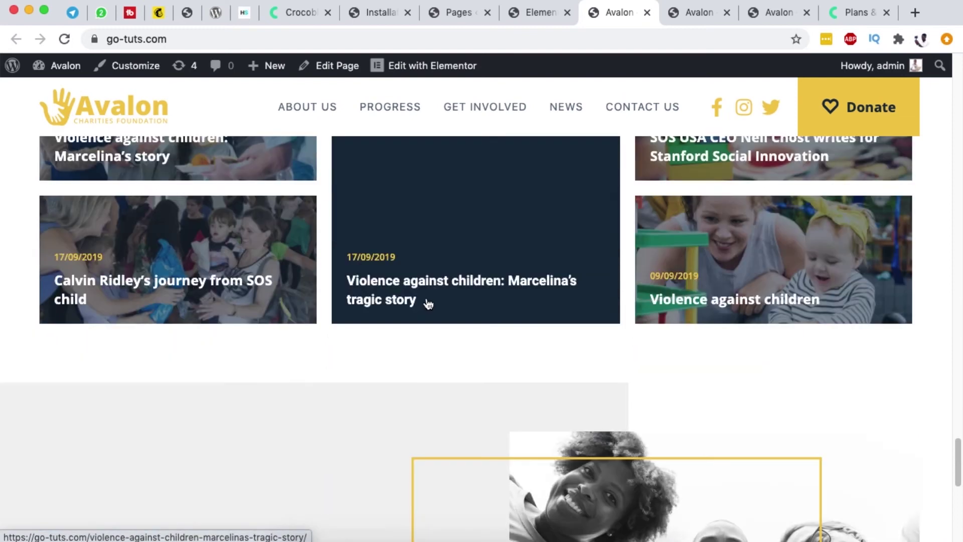
pyautogui.scroll(3, 775, 287)
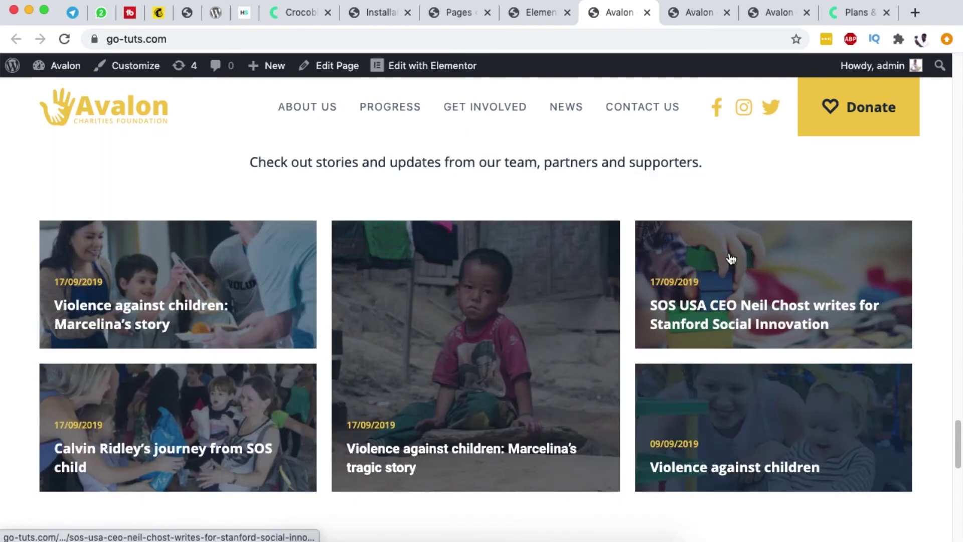
pyautogui.click(639, 104)
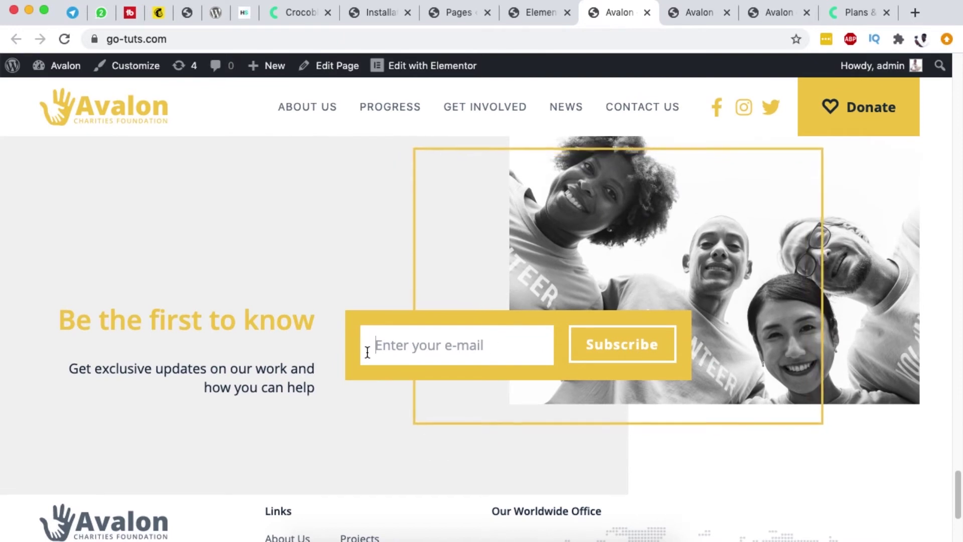
pyautogui.scroll(-5, 359, 322)
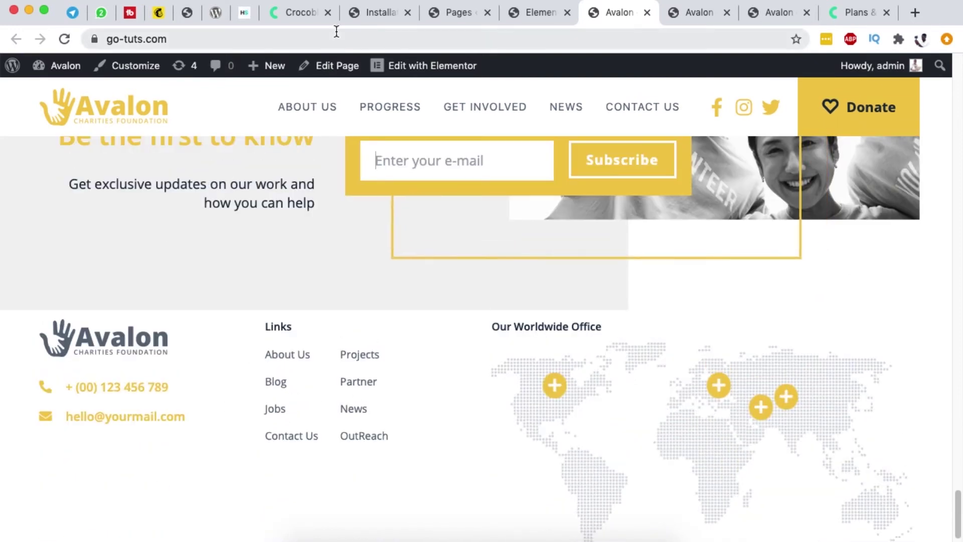
# Return to the WordPress admin and open the JetPlugins Theme Builder to list the theme parts.
pyautogui.click(536, 13)
pyautogui.click(458, 14)
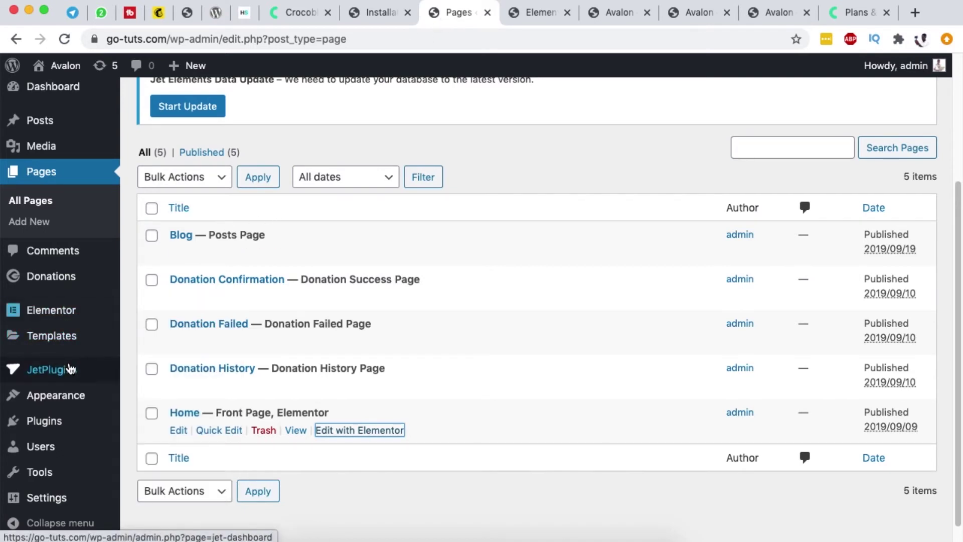
pyautogui.moveTo(63, 374)
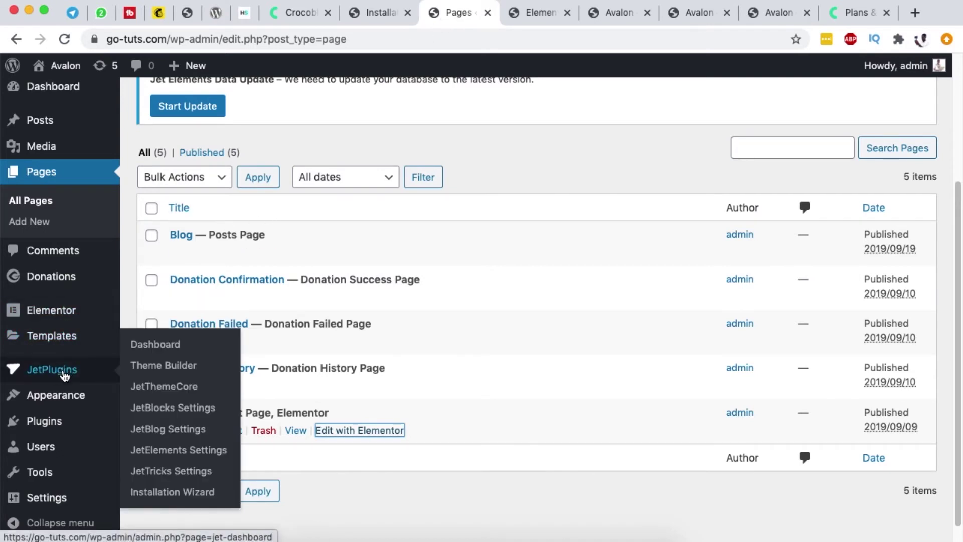
pyautogui.click(173, 369)
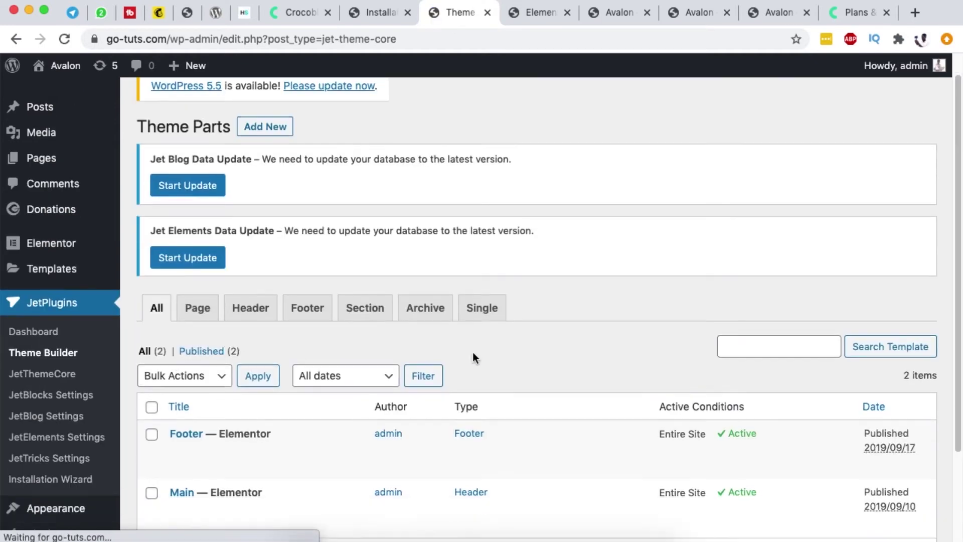
pyautogui.scroll(-3, 259, 326)
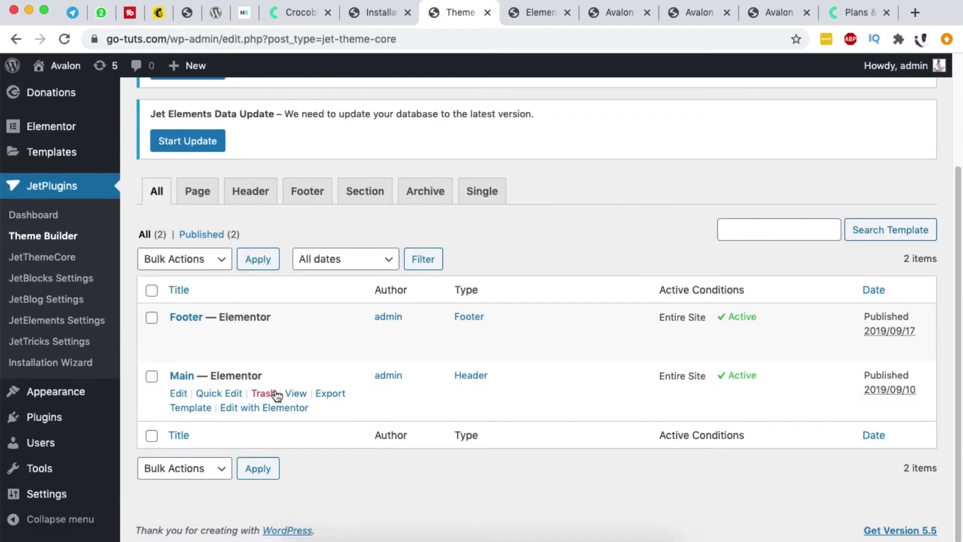
# View the Main header template in a new tab, examine it, and close that tab.
pyautogui.keyDown('super'); pyautogui.click(296, 394); pyautogui.keyUp('super')
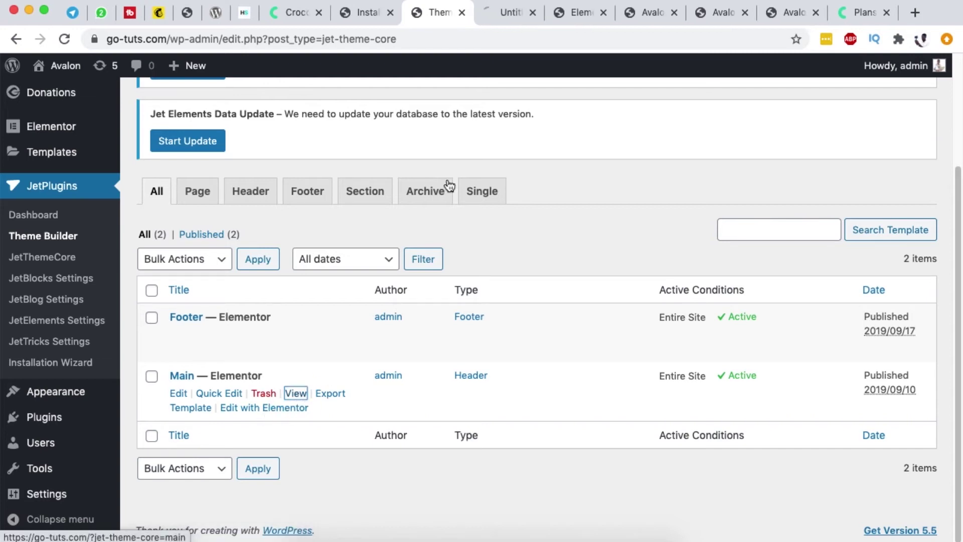
pyautogui.click(507, 20)
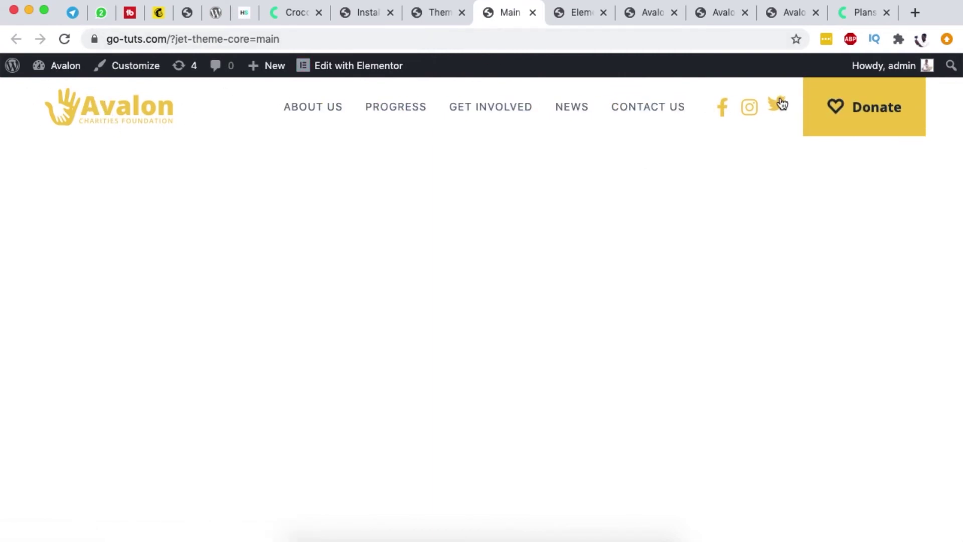
pyautogui.click(533, 12)
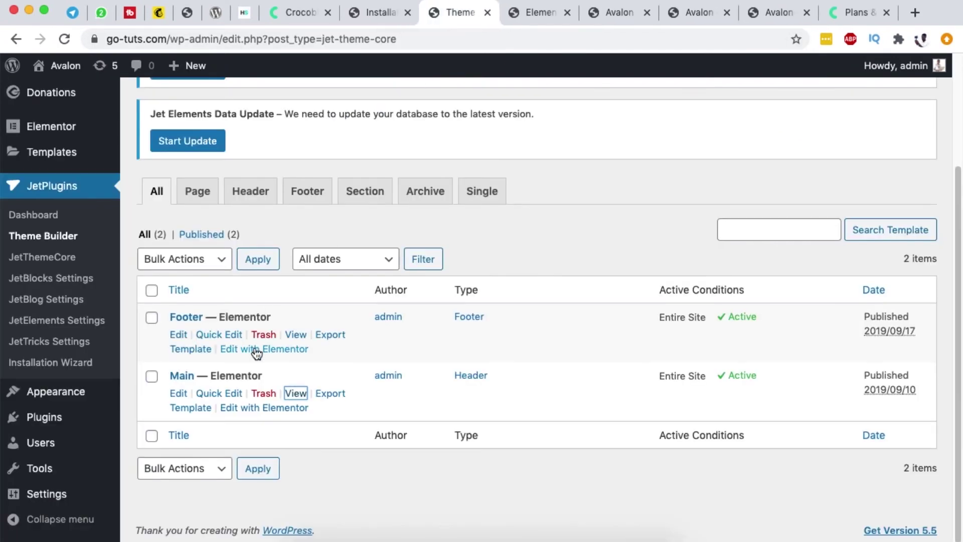
# Open the Footer template with Elementor in a new tab, compare it with the live site's footer, and close that tab.
pyautogui.keyDown('super'); pyautogui.click(258, 353); pyautogui.keyUp('super')
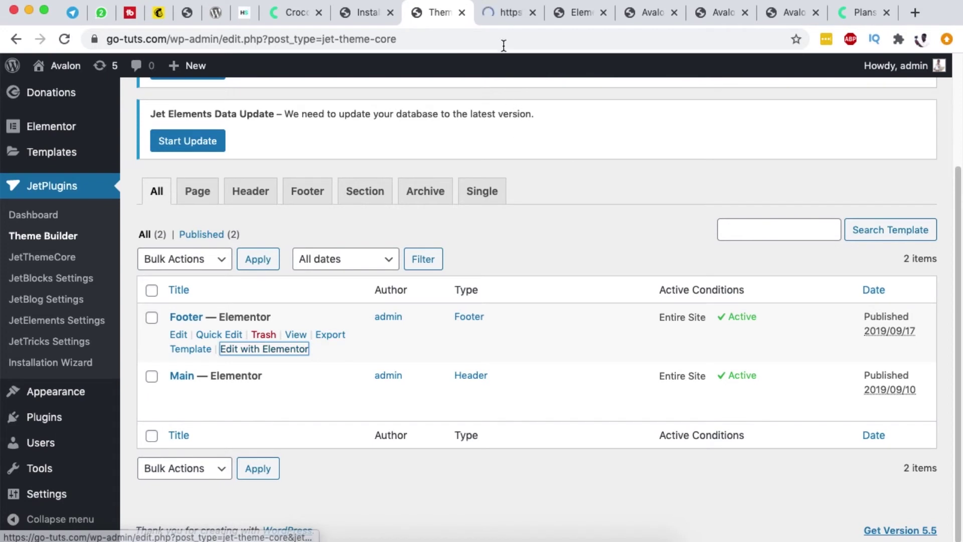
pyautogui.click(637, 14)
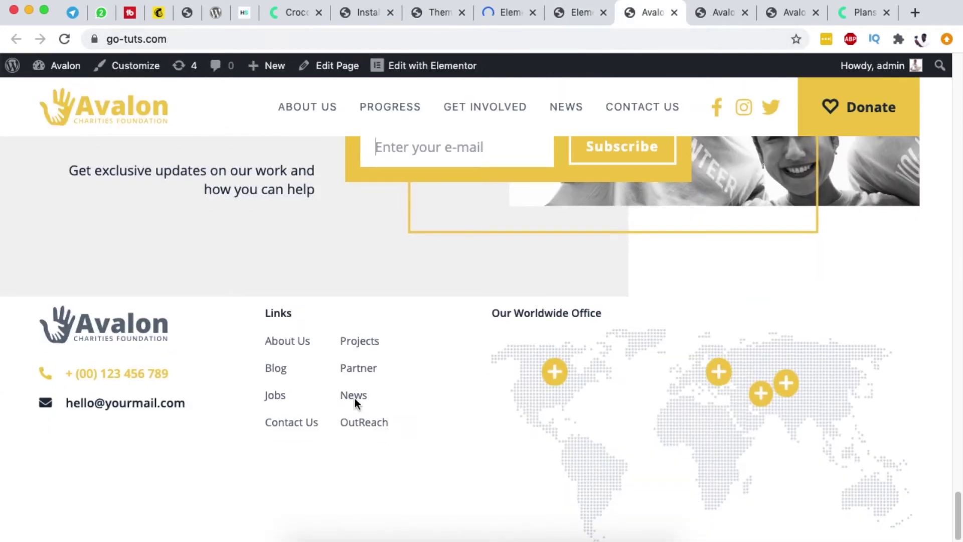
pyautogui.click(508, 15)
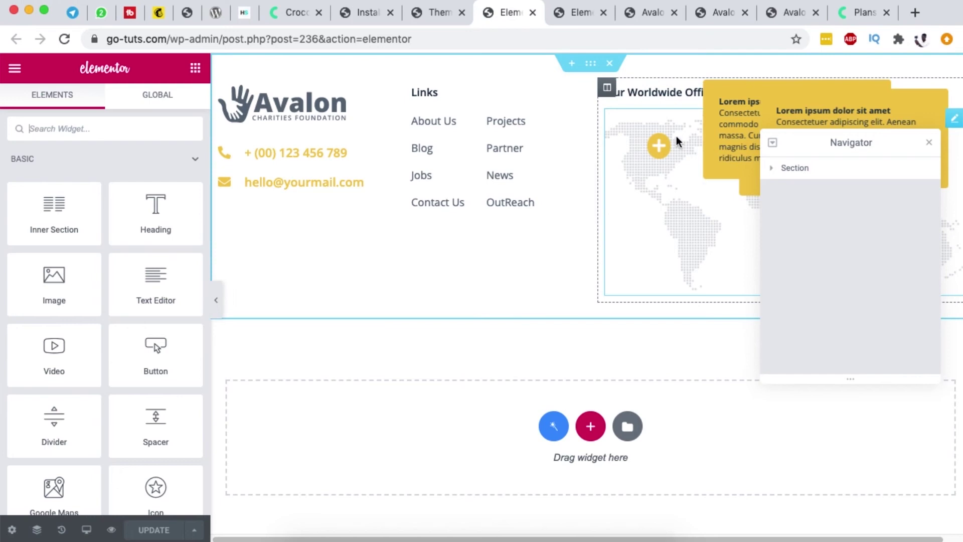
pyautogui.click(533, 12)
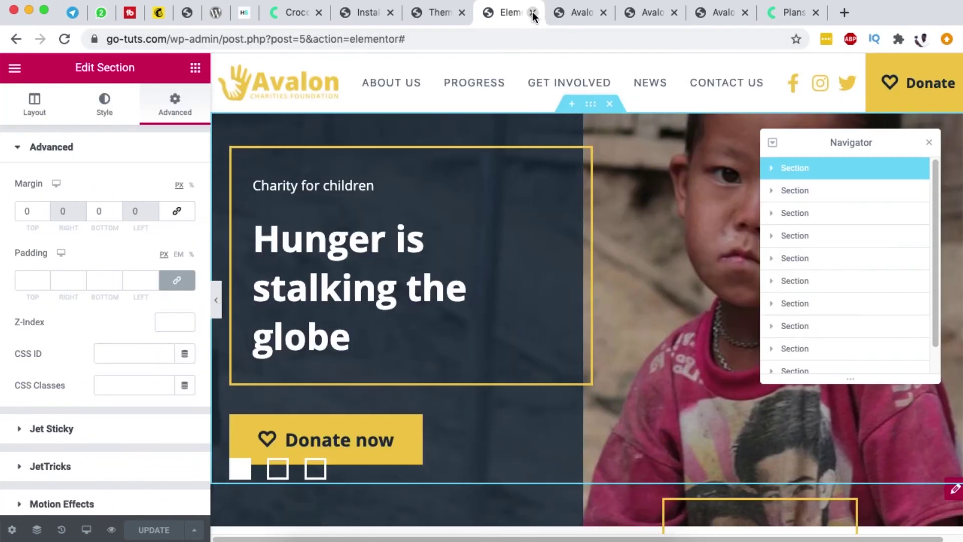
# Open the hero Slider widget's content settings in the home page's Elementor editor.
pyautogui.scroll(-3, 504, 223)
pyautogui.scroll(3, 509, 216)
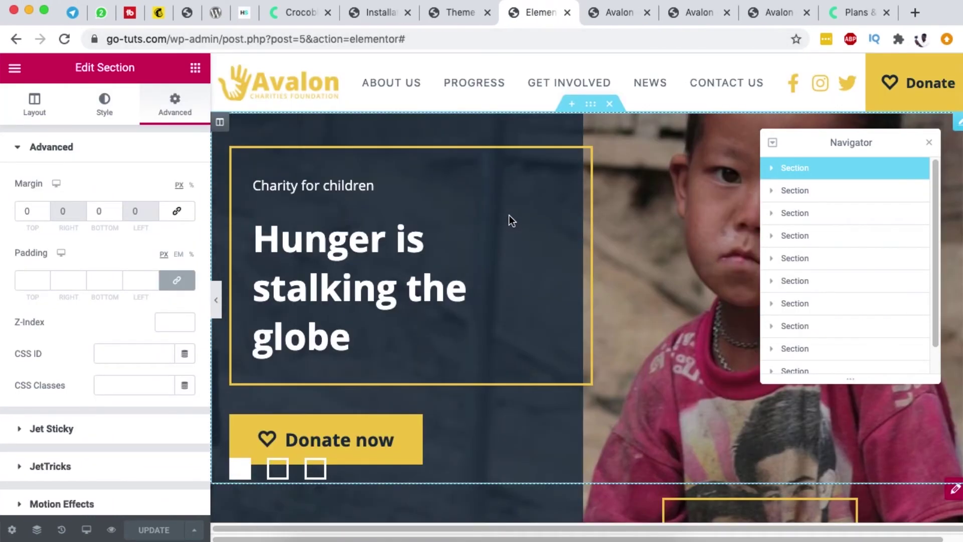
pyautogui.click(958, 124)
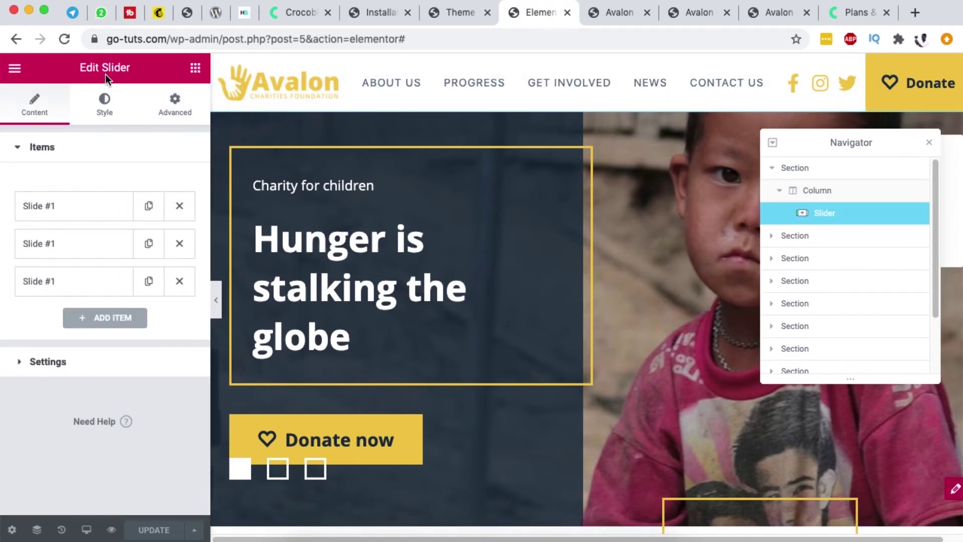
# Open the settings of the Our Mission Services widget and examine the home page sections down to Sponsors.
pyautogui.scroll(-10, 522, 261)
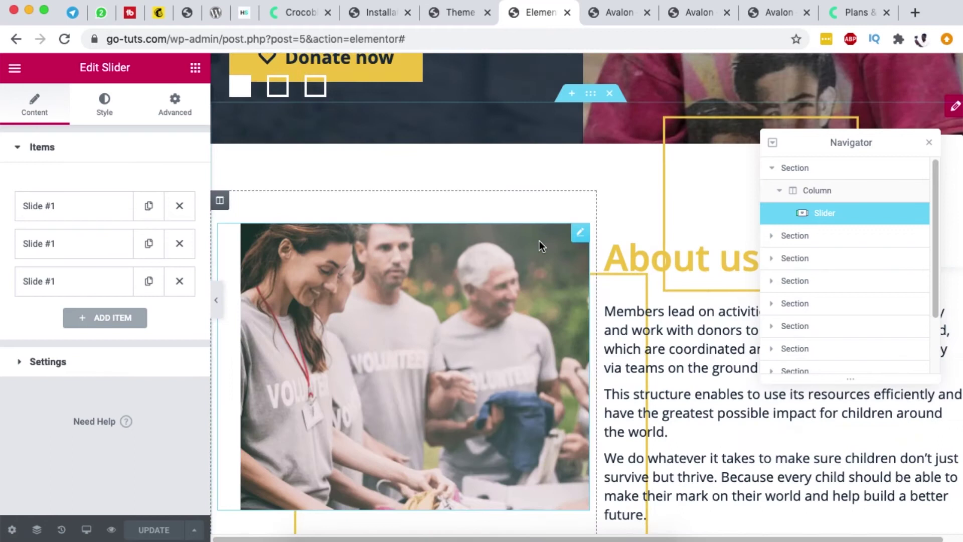
pyautogui.scroll(4, 612, 160)
pyautogui.scroll(-10, 630, 149)
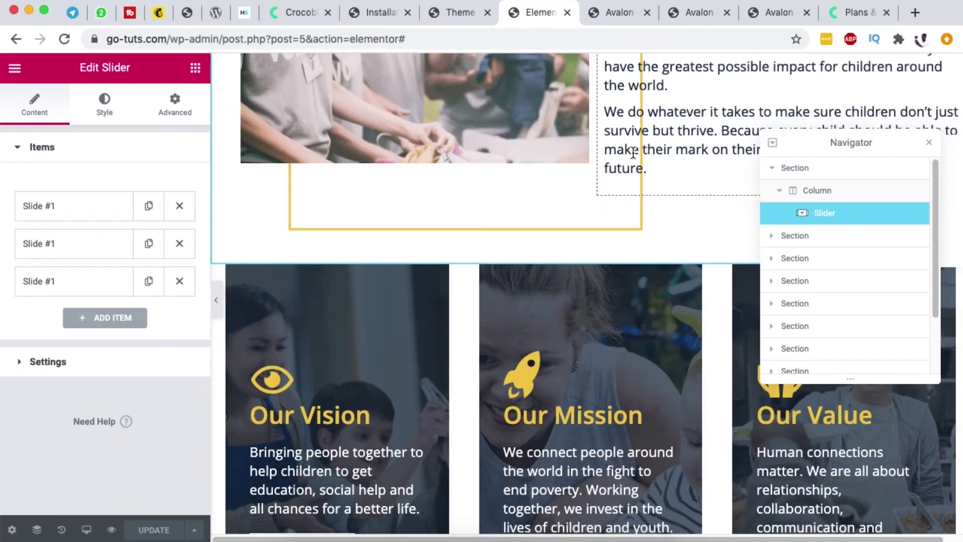
pyautogui.scroll(-3, 557, 218)
pyautogui.scroll(8, 567, 213)
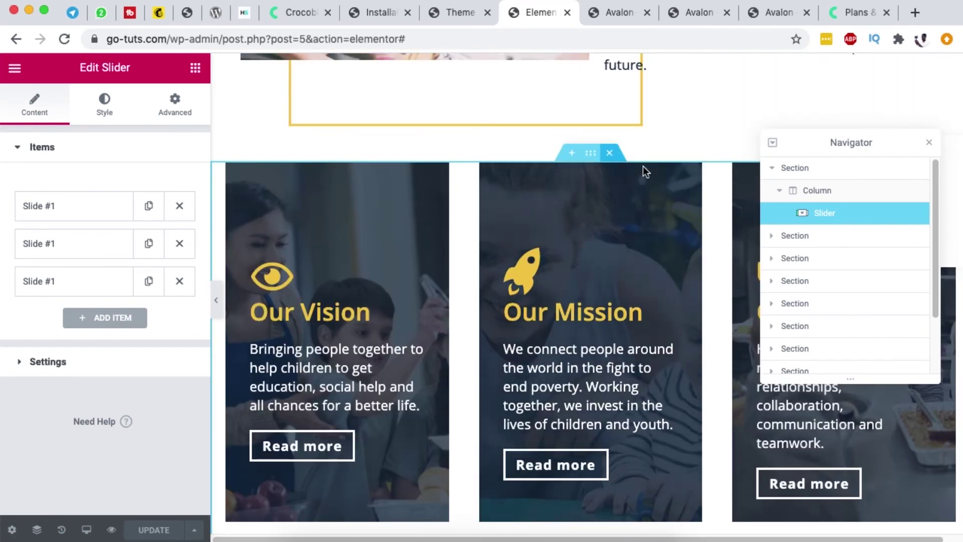
pyautogui.click(686, 179)
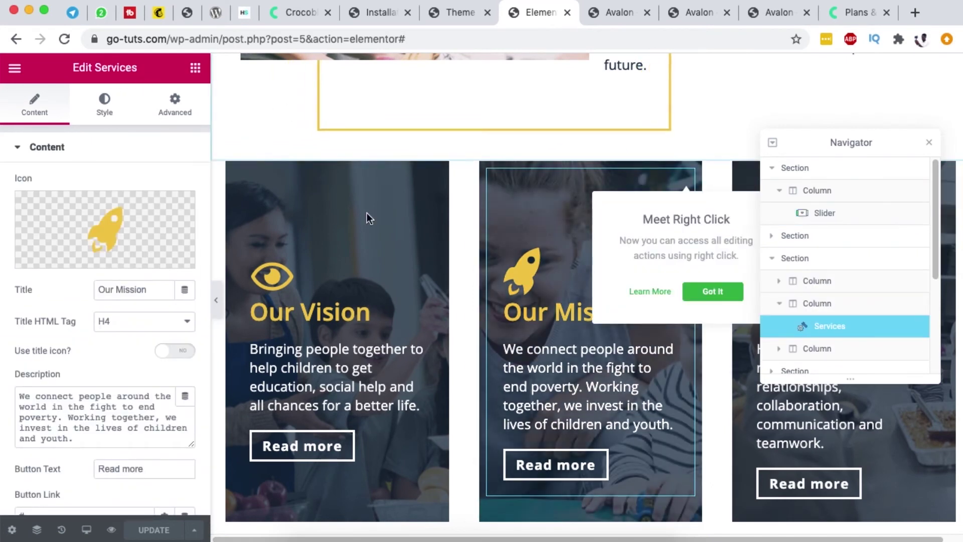
pyautogui.scroll(-6, 483, 239)
pyautogui.scroll(-10, 477, 226)
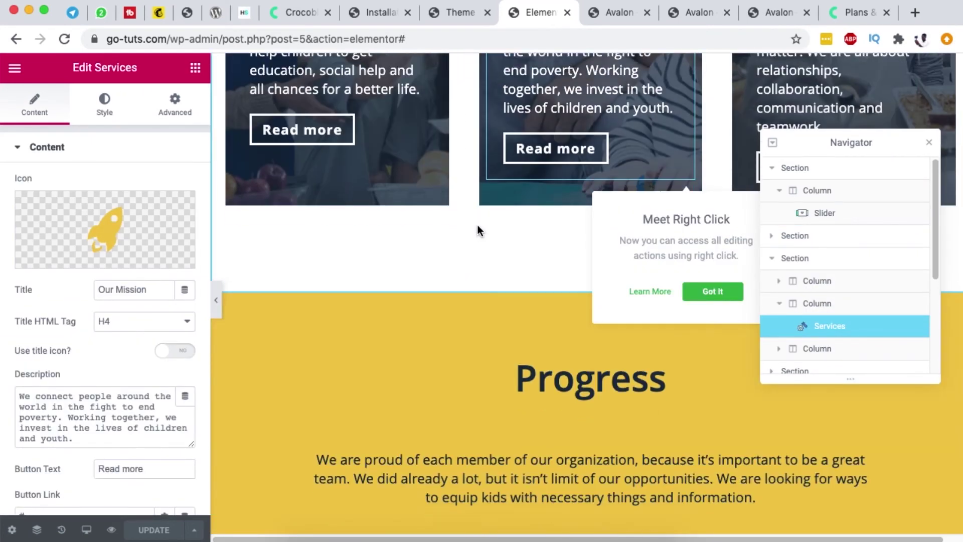
pyautogui.scroll(-12, 412, 300)
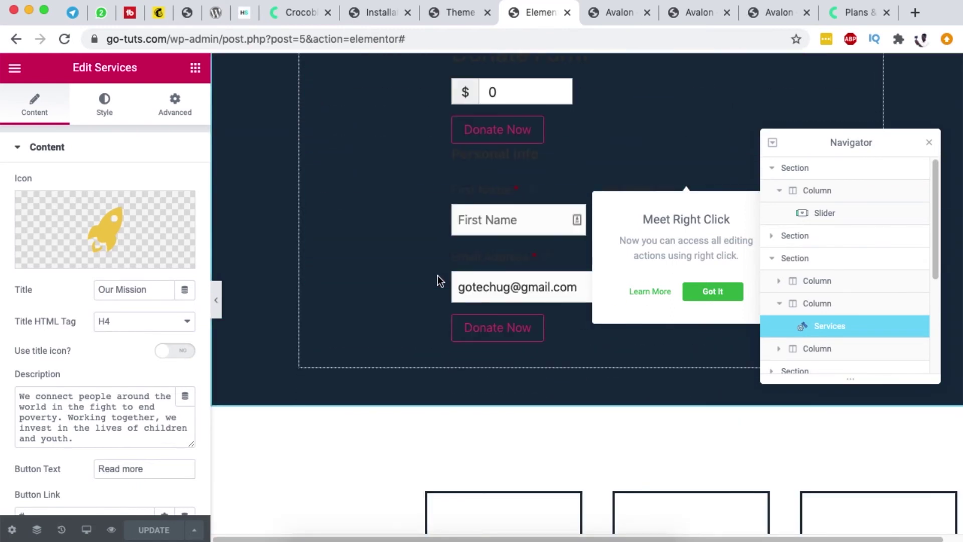
pyautogui.scroll(4, 441, 261)
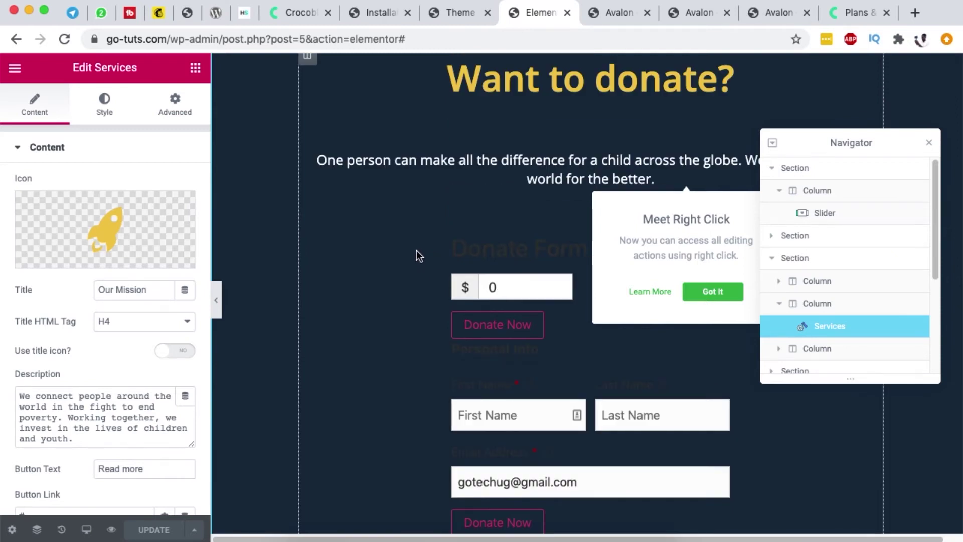
pyautogui.scroll(-12, 419, 254)
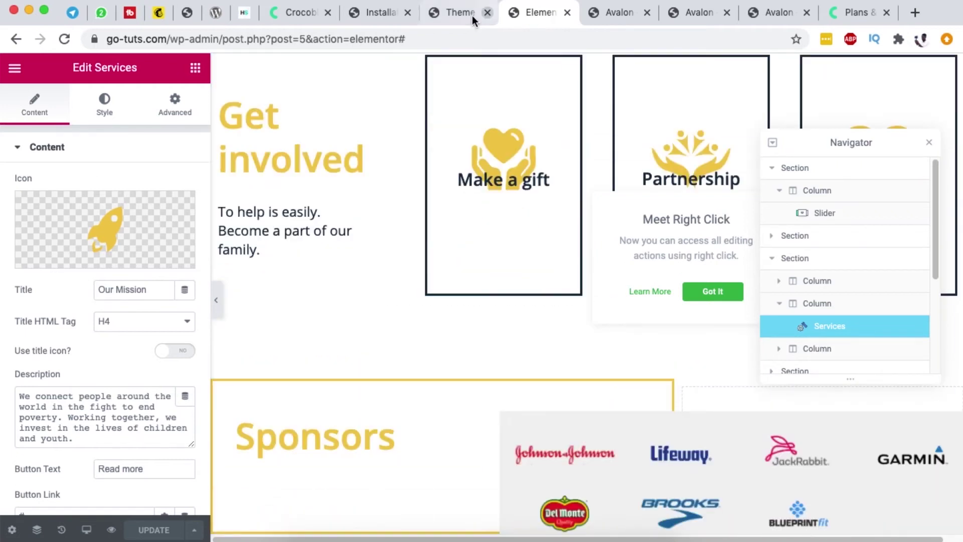
# Close the Theme Builder, Elementor editor and surplus Avalon site tabs to return to the Installation Wizard page.
pyautogui.click(472, 16)
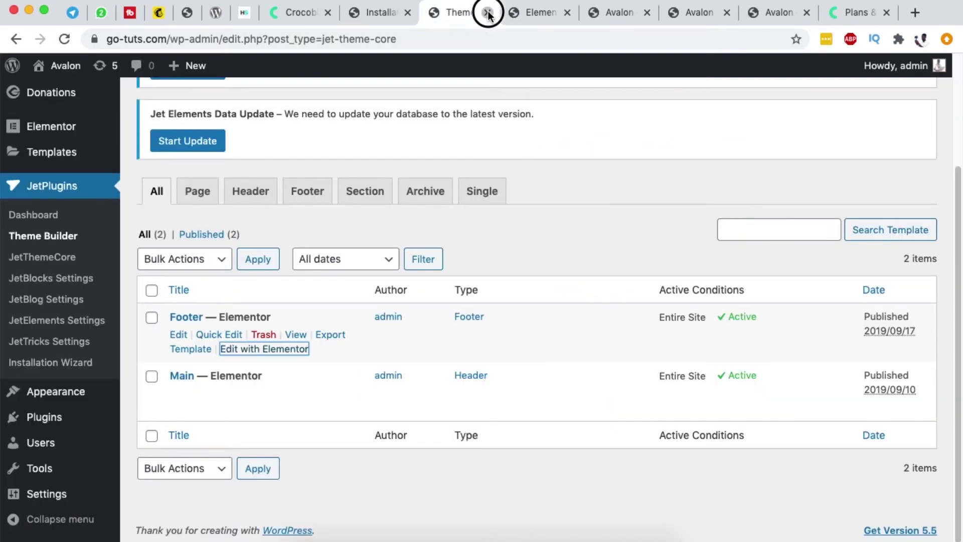
pyautogui.click(487, 13)
pyautogui.click(487, 14)
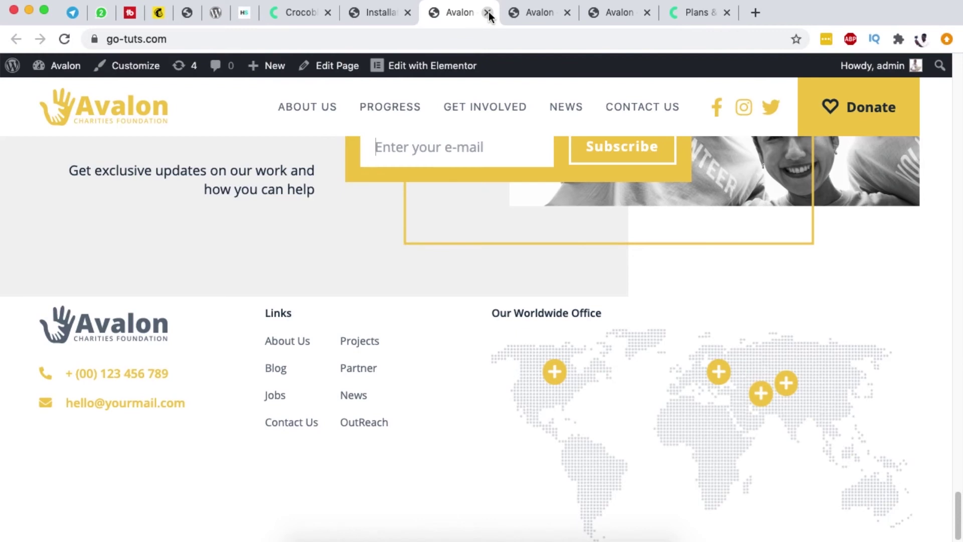
pyautogui.click(488, 13)
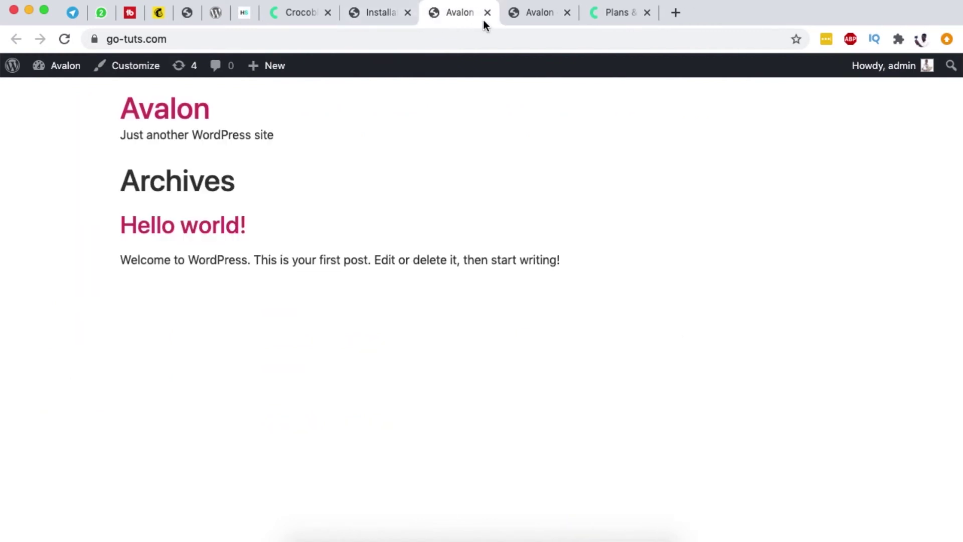
pyautogui.click(488, 13)
pyautogui.hotkey('ctrl', 'w')
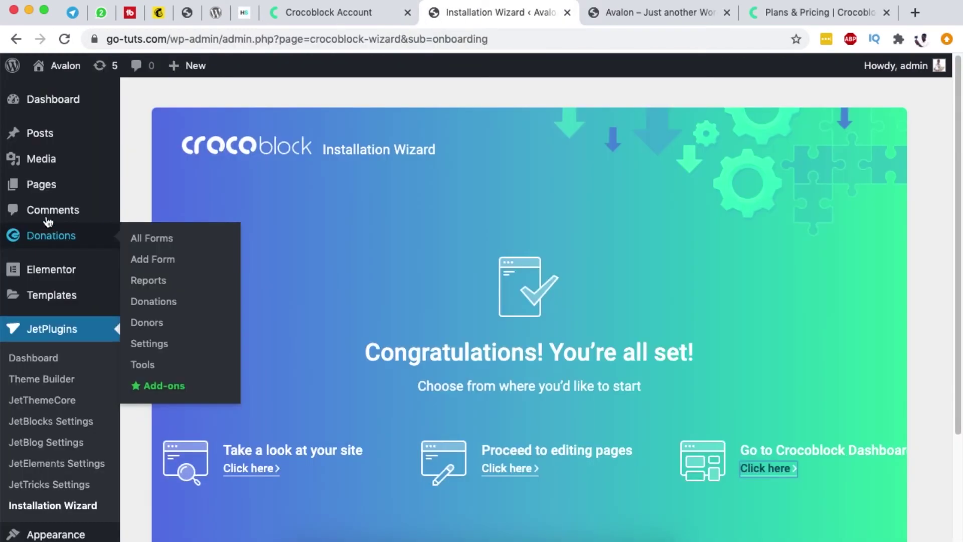
# Open the list of all donation forms and look over the Donate Form entry.
pyautogui.moveTo(36, 241)
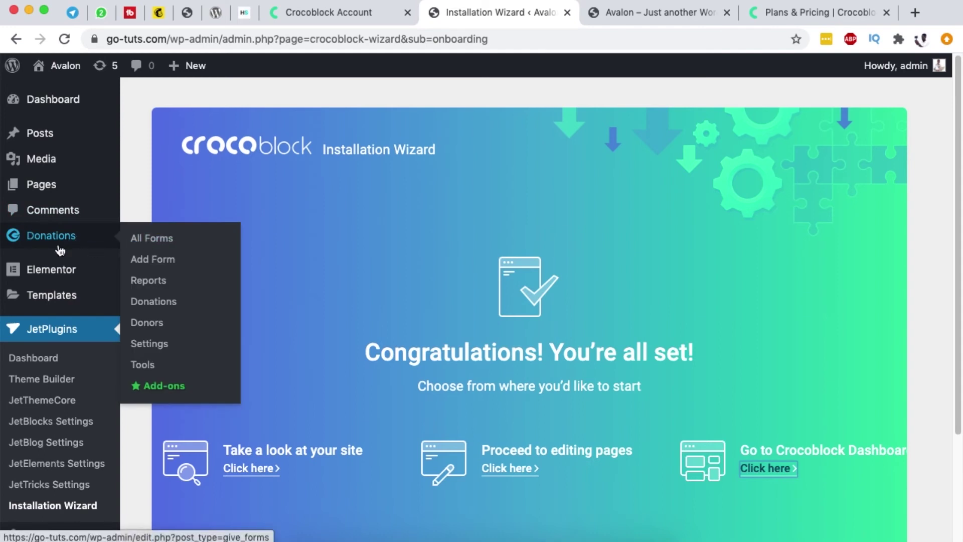
pyautogui.click(153, 240)
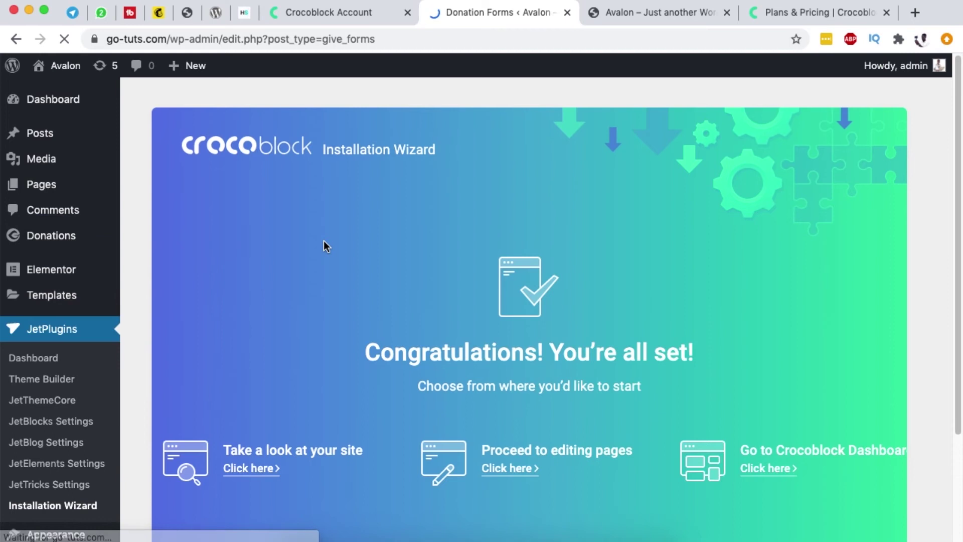
pyautogui.scroll(-3, 319, 326)
pyautogui.scroll(-1, 319, 326)
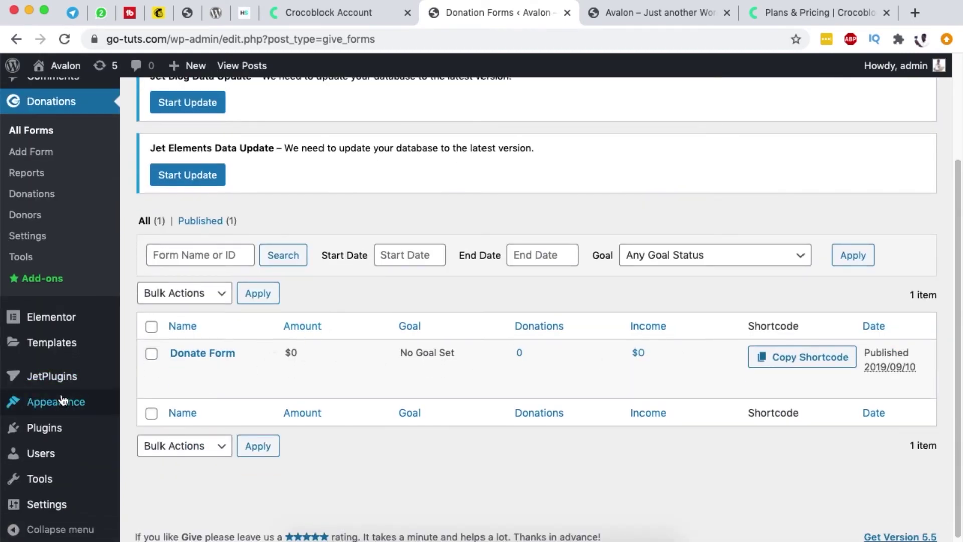
# Open the installed plugins list and review the Give - Donation Plugin, the Jet plugins and Crocoblock Wizard.
pyautogui.click(44, 427)
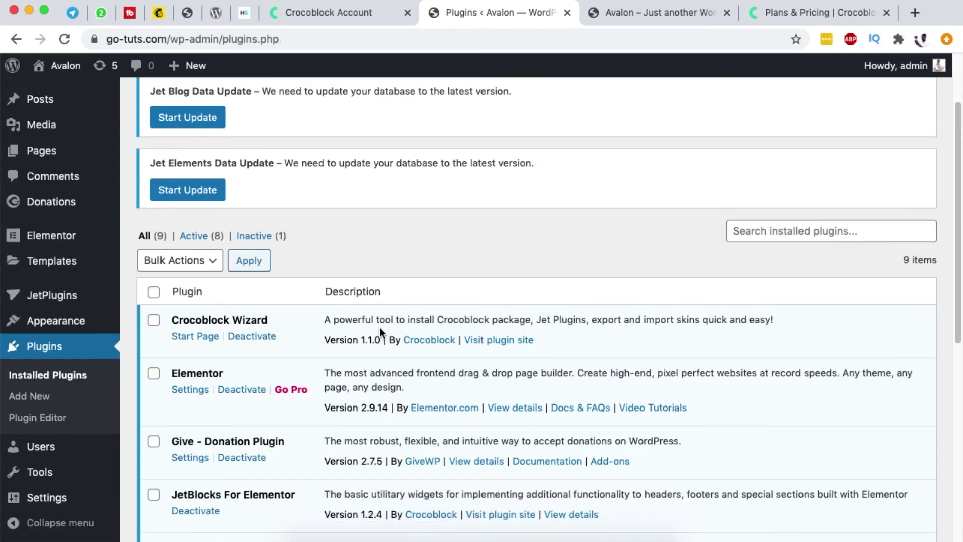
pyautogui.scroll(-2, 379, 328)
pyautogui.scroll(-2, 265, 253)
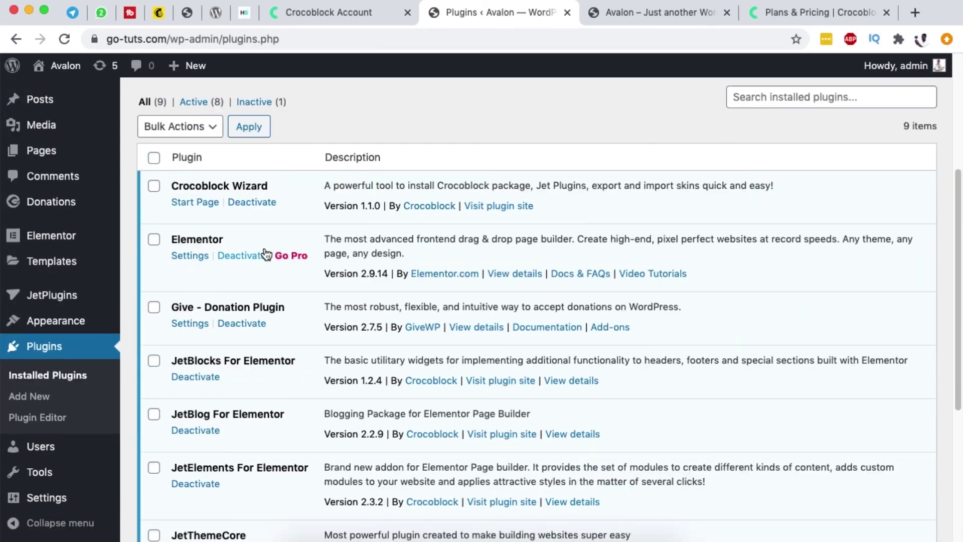
pyautogui.moveTo(171, 308); pyautogui.dragTo(283, 308)
pyautogui.scroll(-5, 288, 389)
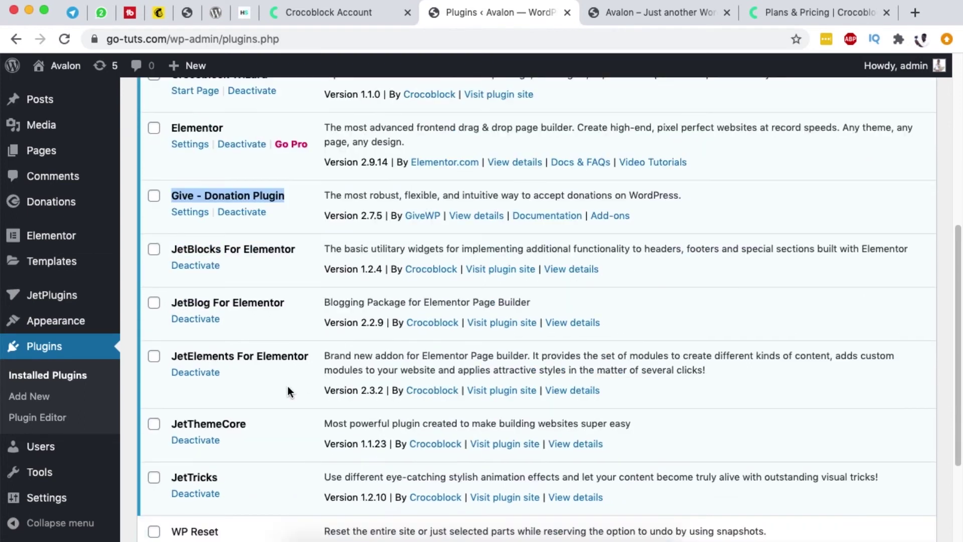
pyautogui.scroll(3, 287, 388)
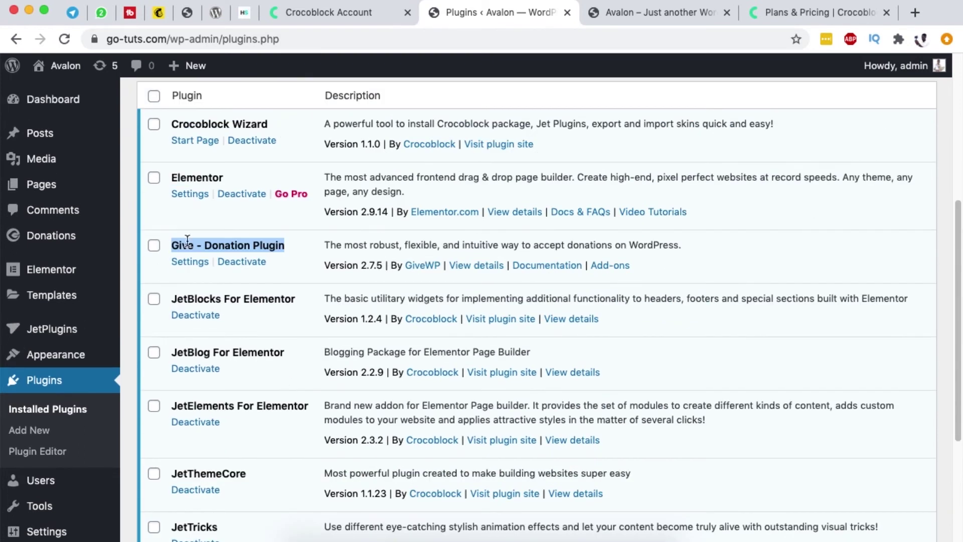
pyautogui.moveTo(174, 248); pyautogui.dragTo(263, 245)
pyautogui.scroll(-4, 219, 335)
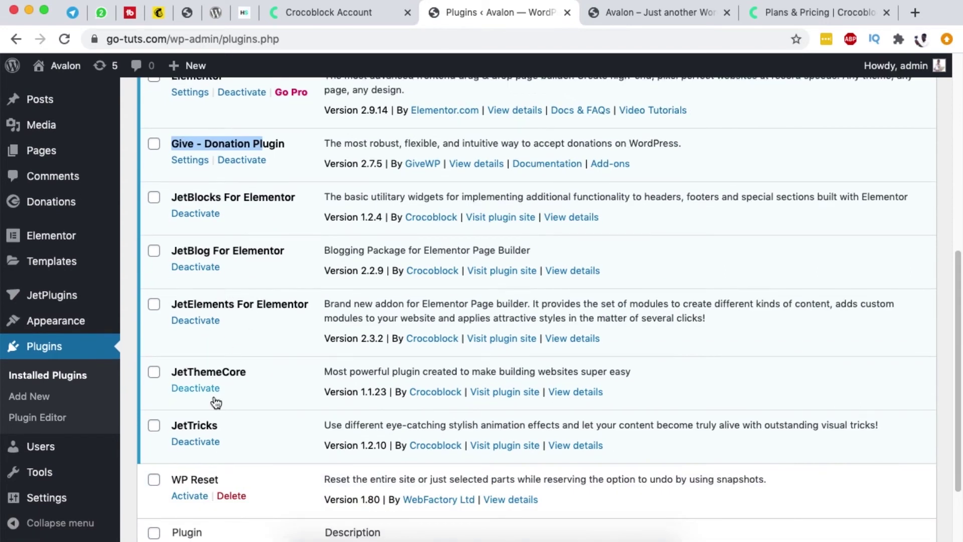
pyautogui.moveTo(203, 435); pyautogui.dragTo(198, 282)
pyautogui.scroll(6, 199, 282)
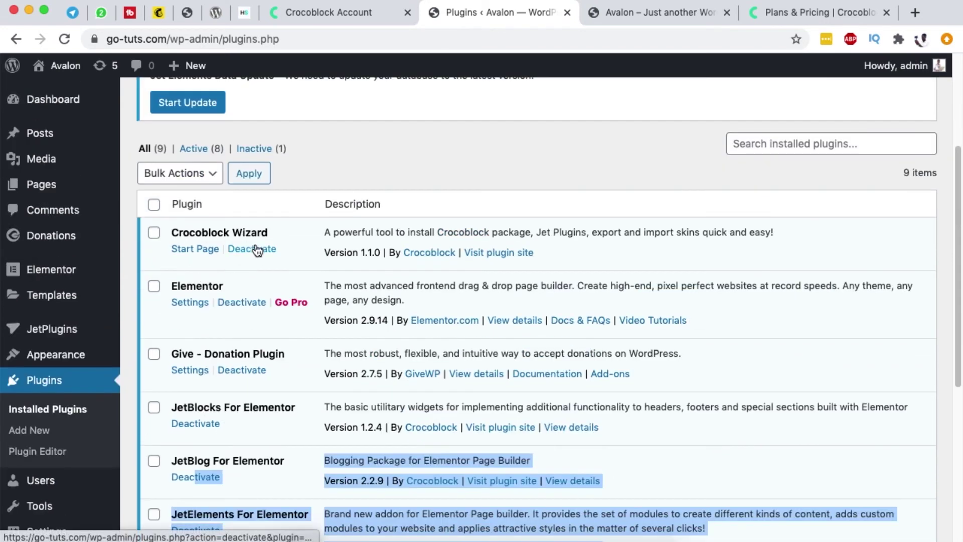
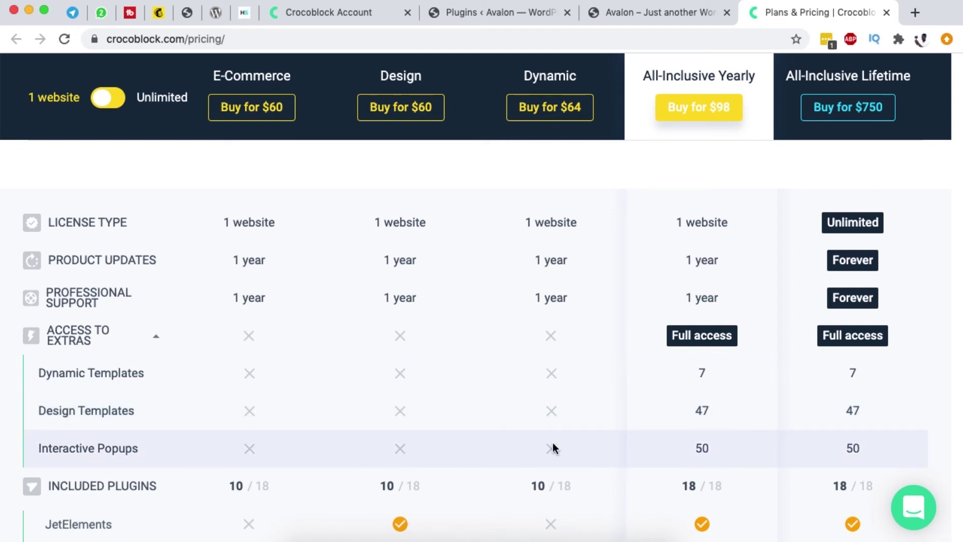
# Compare the Crocoblock pricing plans by price, license type, access to extras and included plugins.
pyautogui.click(699, 107)
pyautogui.scroll(-2, 675, 374)
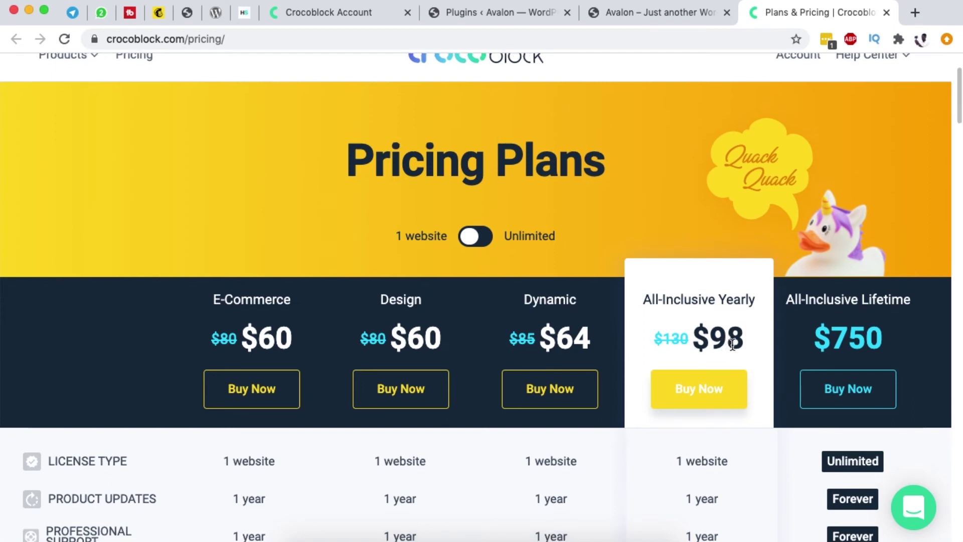
pyautogui.scroll(-6, 733, 344)
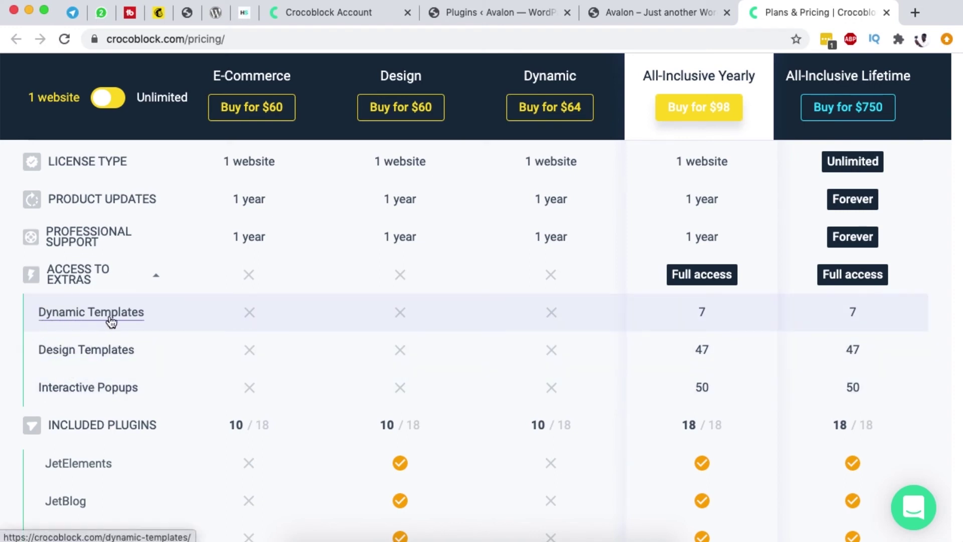
pyautogui.scroll(2, 738, 306)
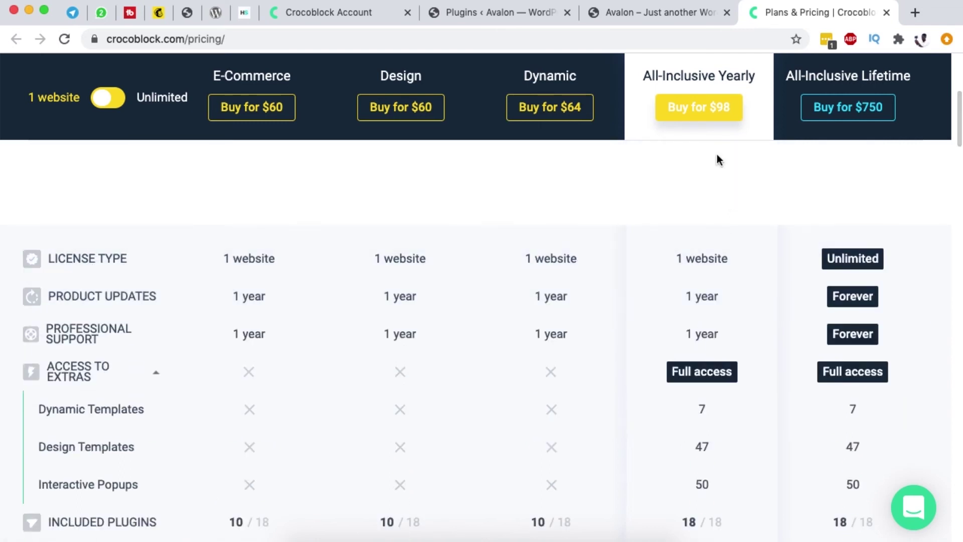
pyautogui.scroll(2, 717, 296)
pyautogui.scroll(-1, 720, 311)
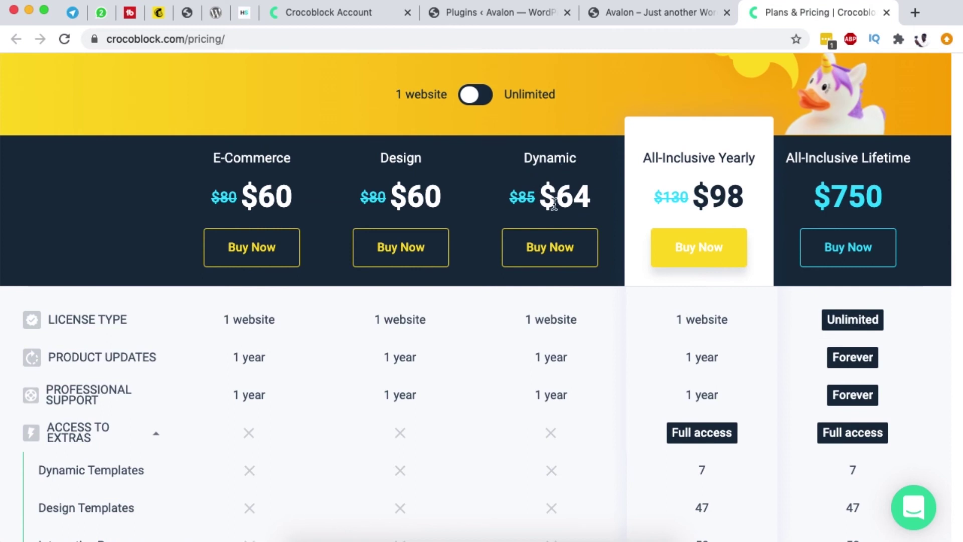
pyautogui.scroll(-1, 559, 376)
pyautogui.scroll(1, 409, 222)
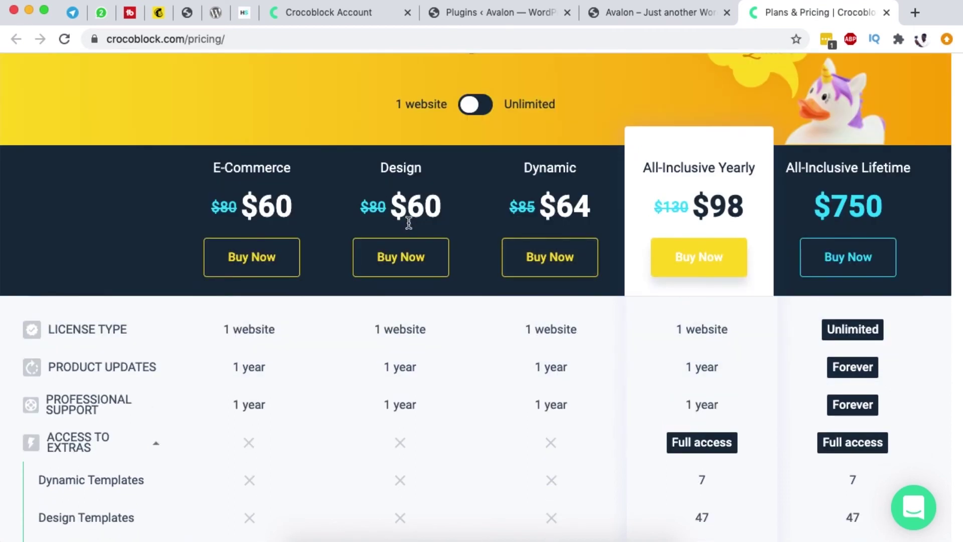
pyautogui.scroll(-5, 510, 296)
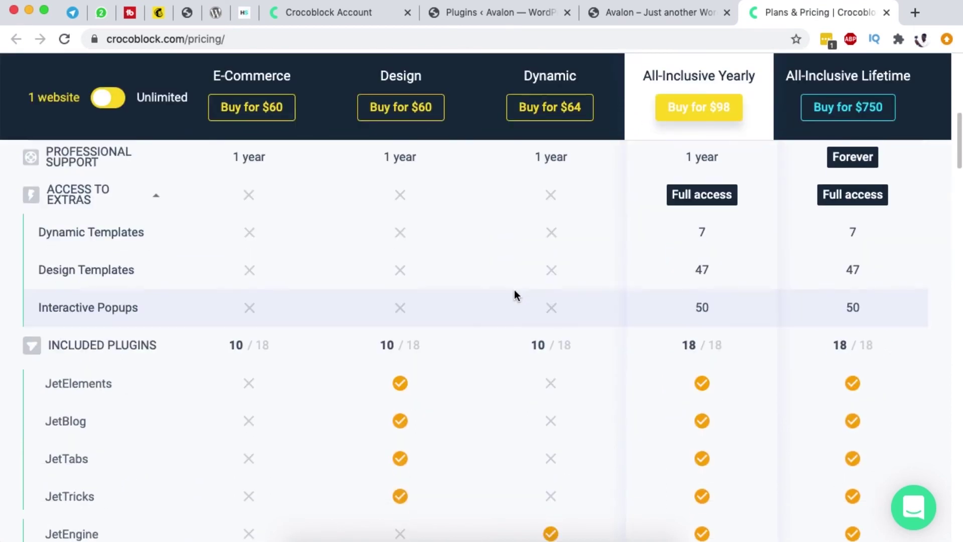
pyautogui.scroll(-2, 515, 286)
pyautogui.scroll(-1, 515, 286)
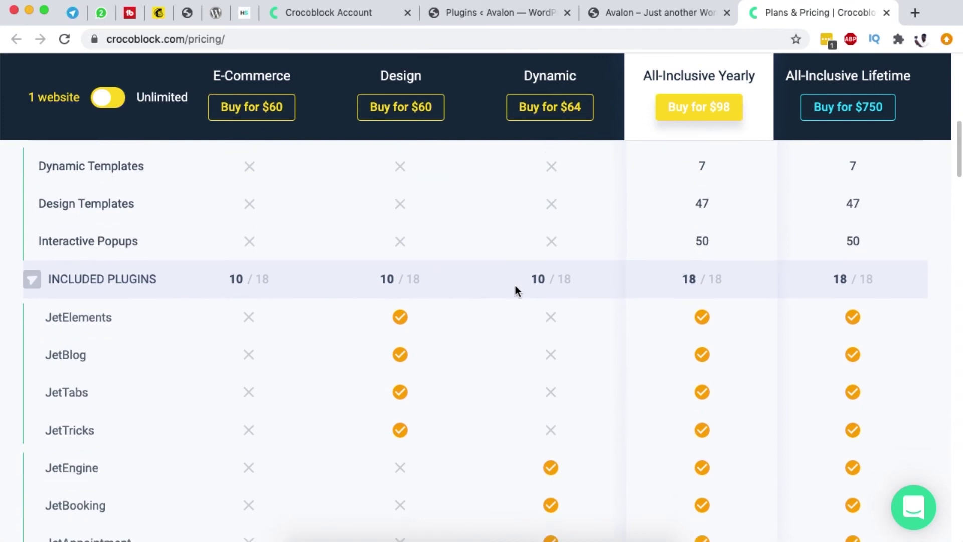
# Compare which Jet plugins each Crocoblock plan includes, from JetElements through JetPopup, and return to the plan prices.
pyautogui.scroll(-1, 621, 456)
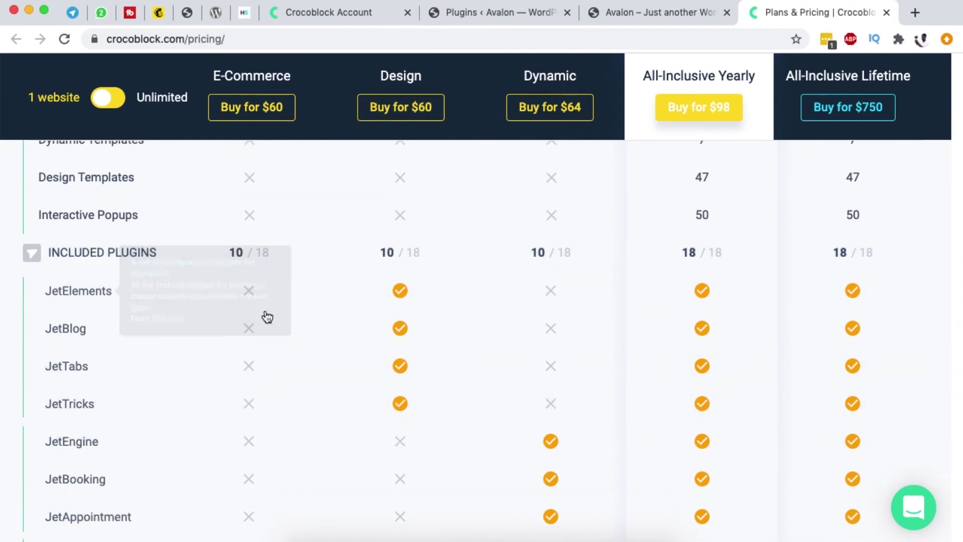
pyautogui.scroll(-5, 460, 433)
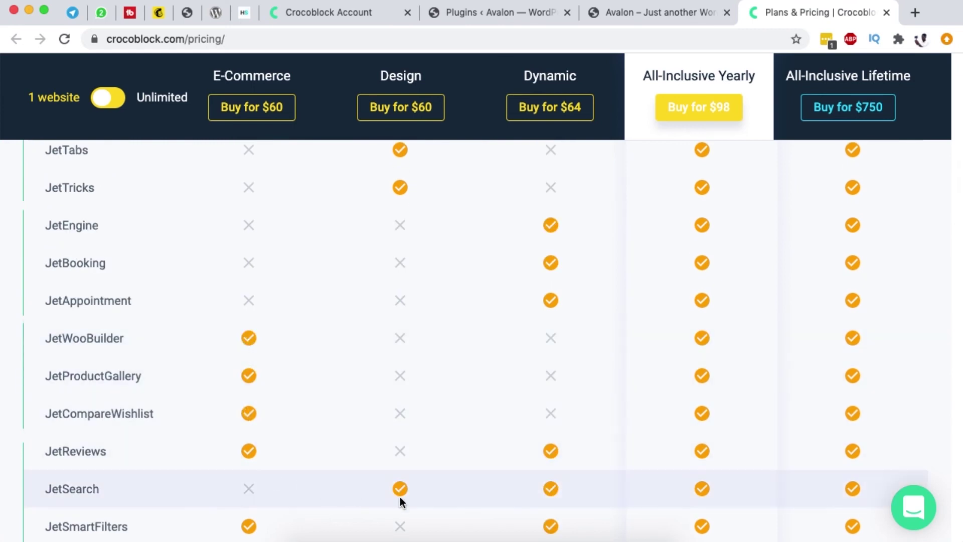
pyautogui.scroll(-1, 540, 452)
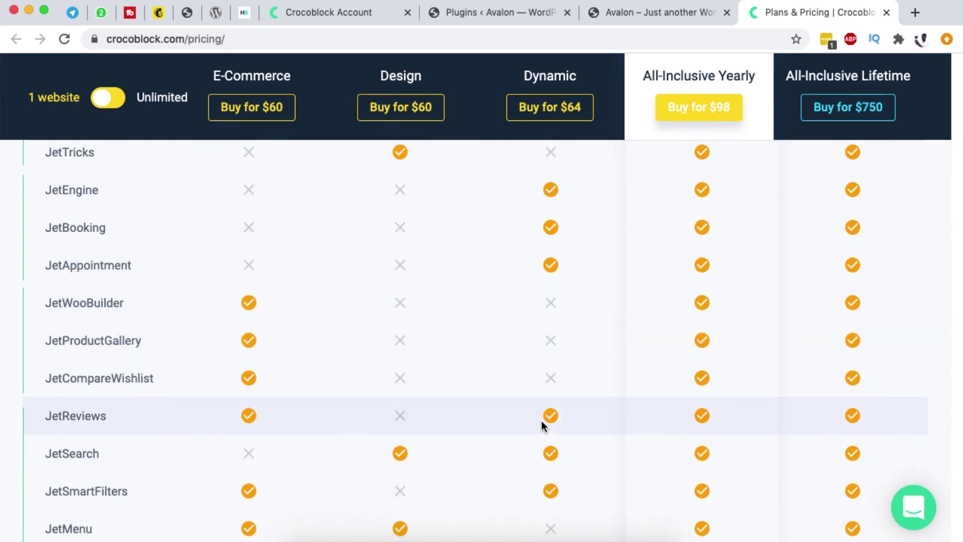
pyautogui.scroll(-4, 544, 421)
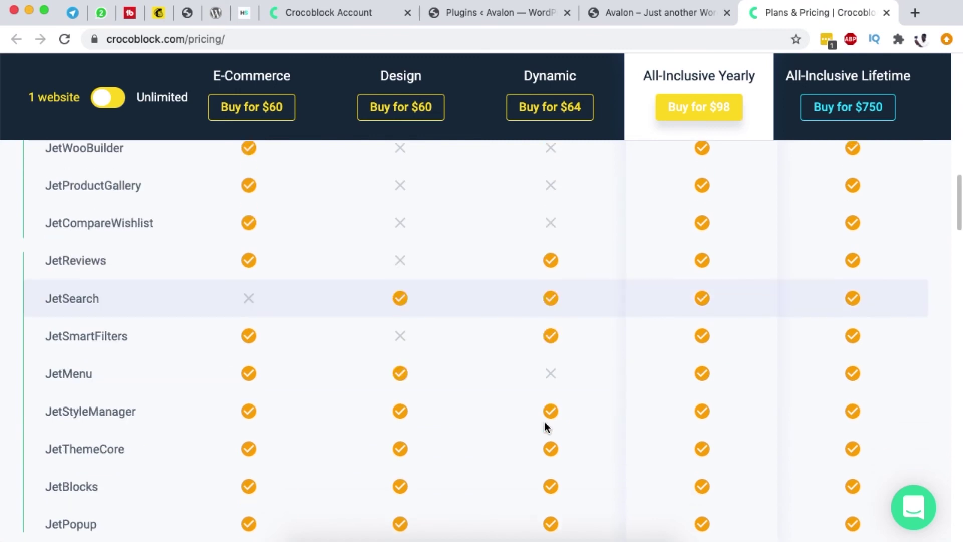
pyautogui.scroll(8, 689, 412)
pyautogui.scroll(10, 690, 411)
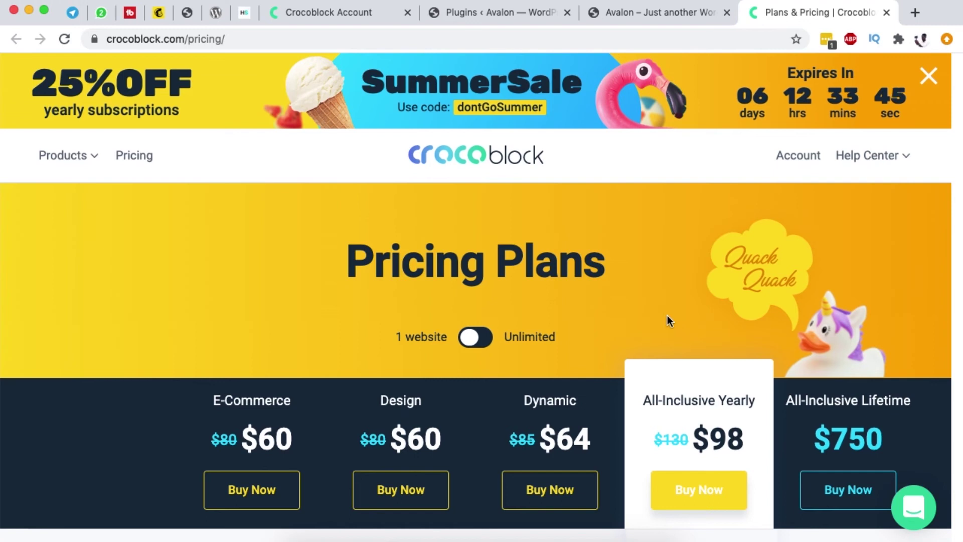
# Return to the WordPress admin, list all pages and open the Home page for editing with Elementor.
pyautogui.click(636, 16)
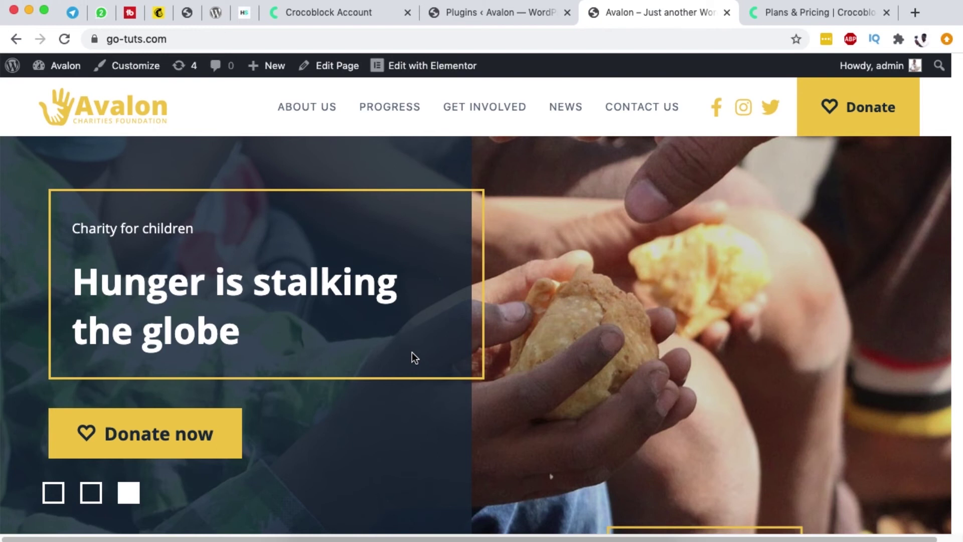
pyautogui.click(489, 15)
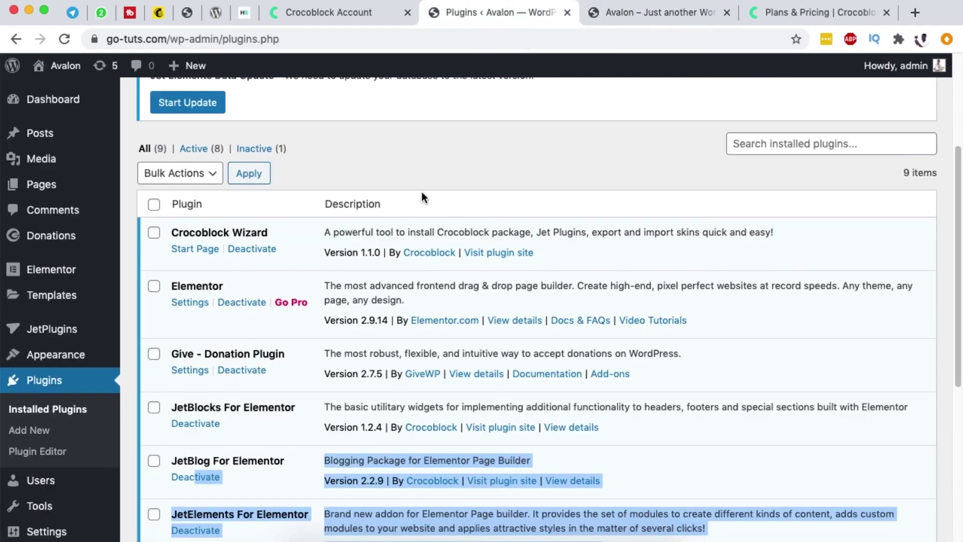
pyautogui.click(428, 149)
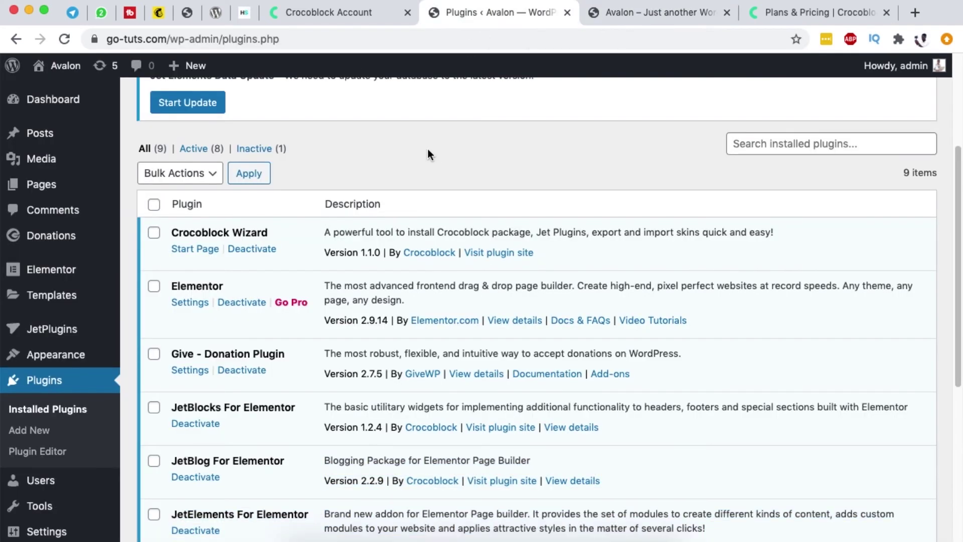
pyautogui.click(66, 187)
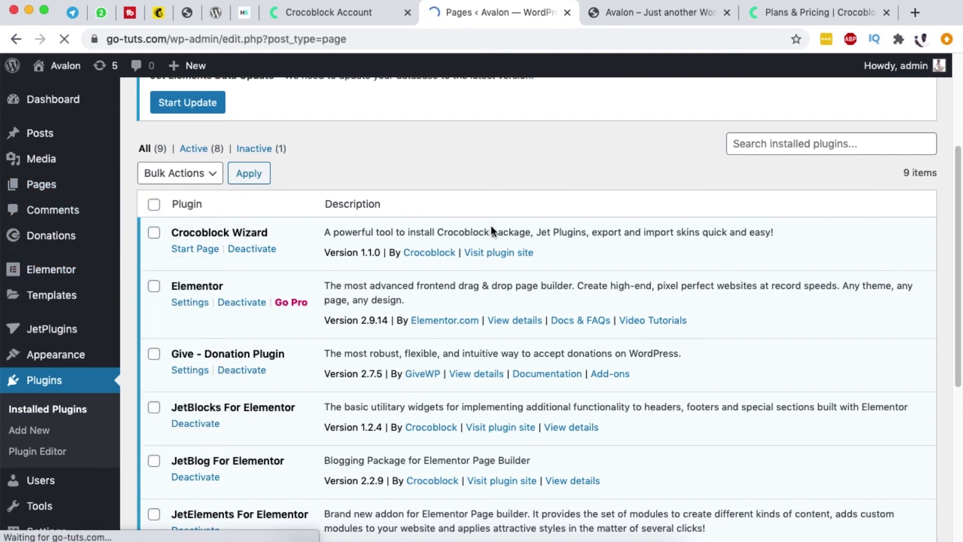
pyautogui.scroll(-5, 449, 416)
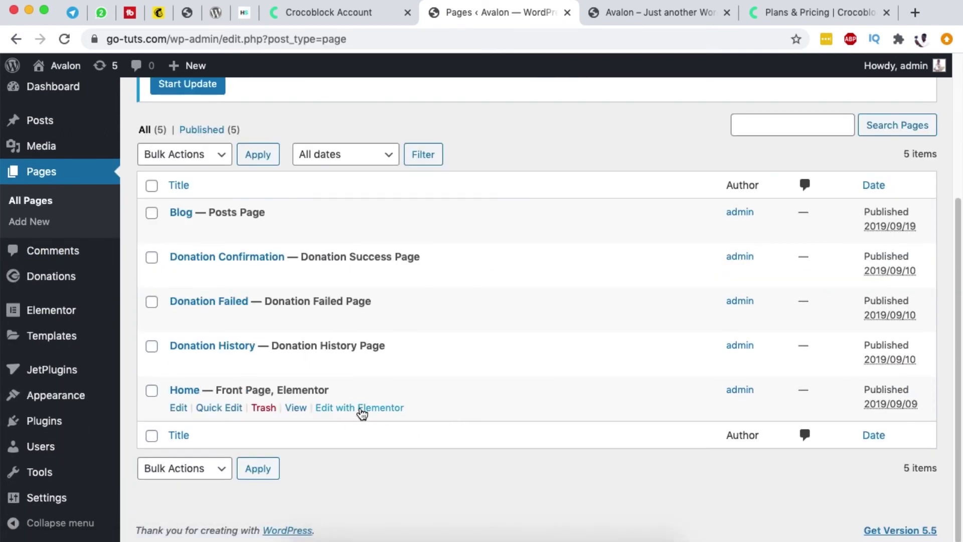
pyautogui.click(360, 411)
pyautogui.click(562, 13)
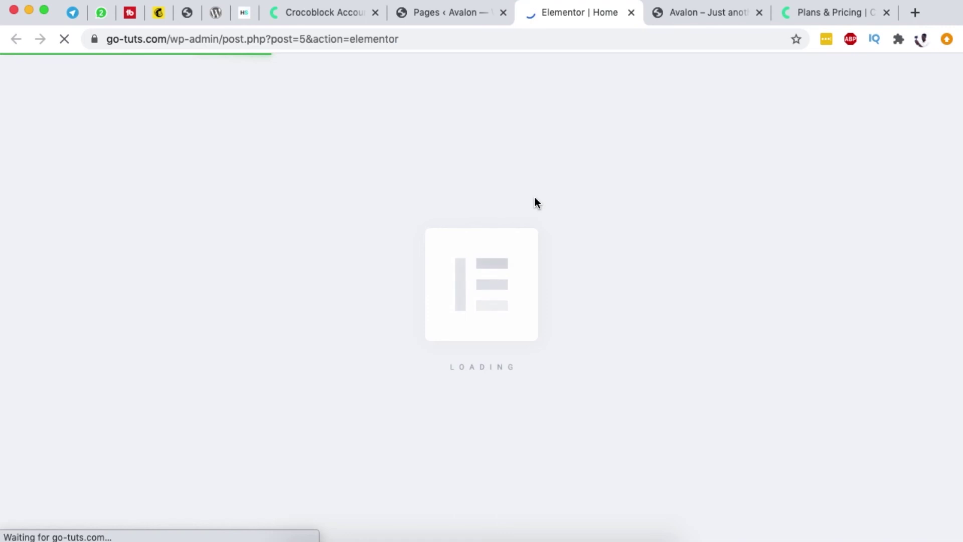
# Open the Jet template library from the empty section below the Home page's content.
pyautogui.scroll(-20, 534, 282)
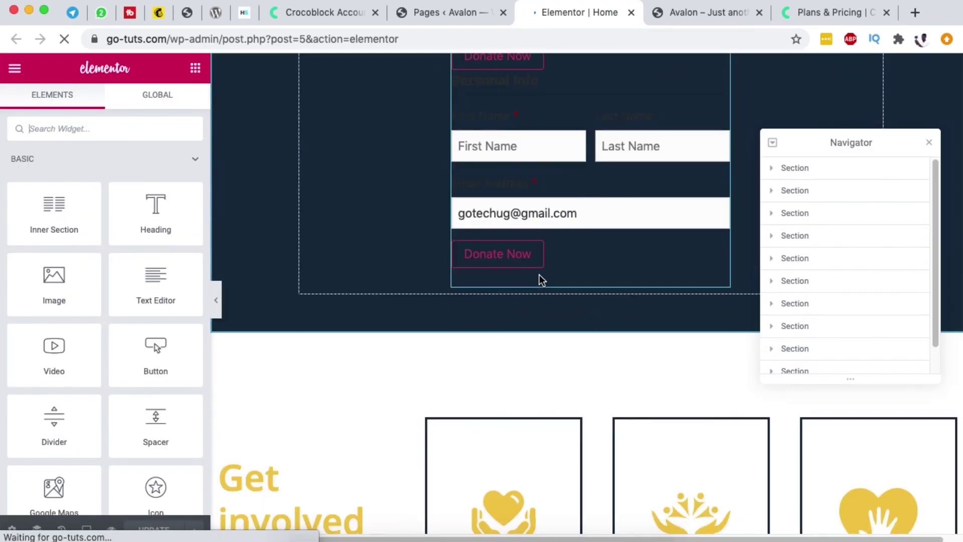
pyautogui.scroll(-20, 540, 275)
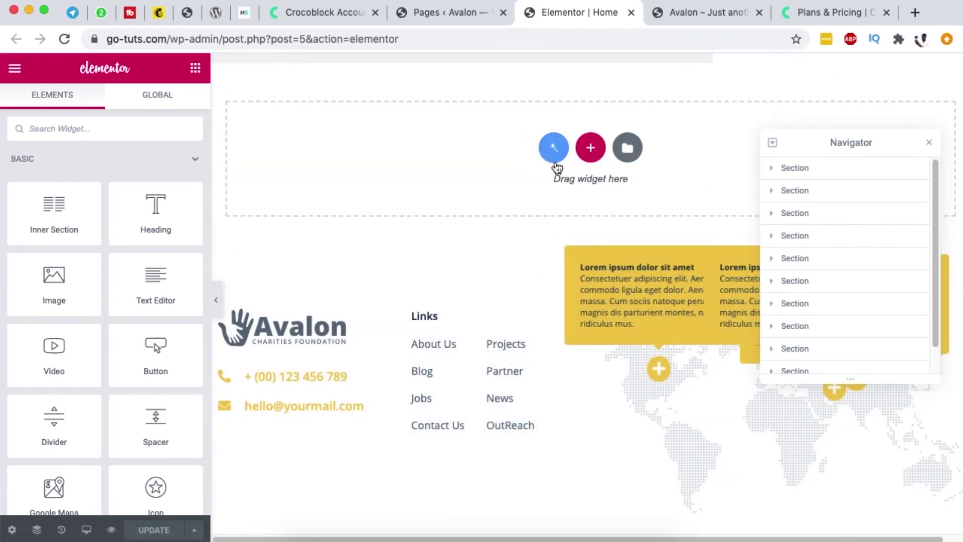
pyautogui.click(550, 148)
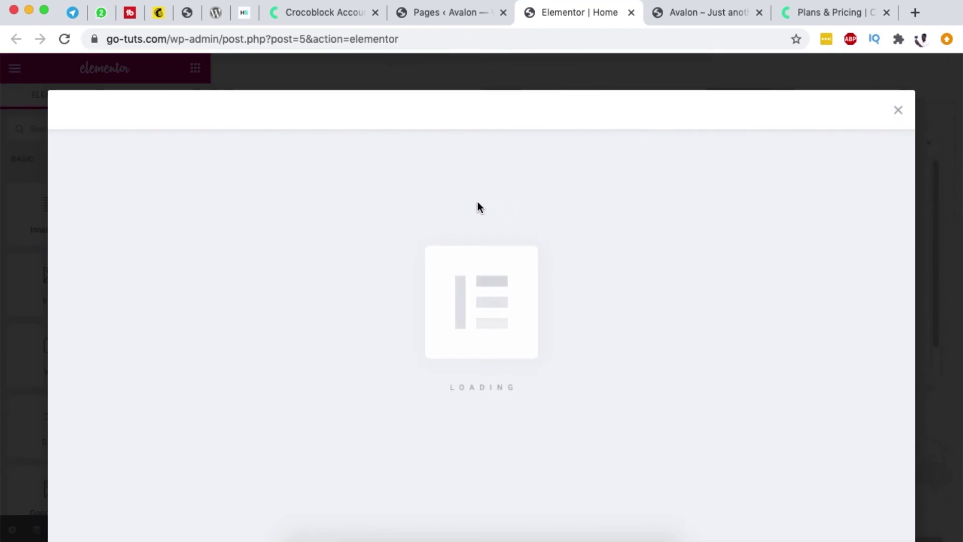
# Browse the full collection of ready-made page templates in the library.
pyautogui.scroll(-5, 895, 348)
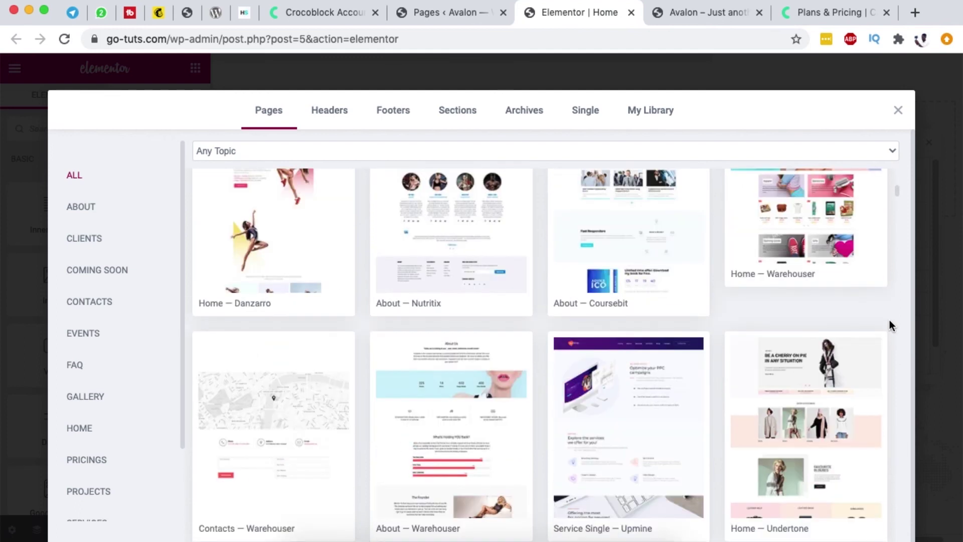
pyautogui.scroll(10, 890, 319)
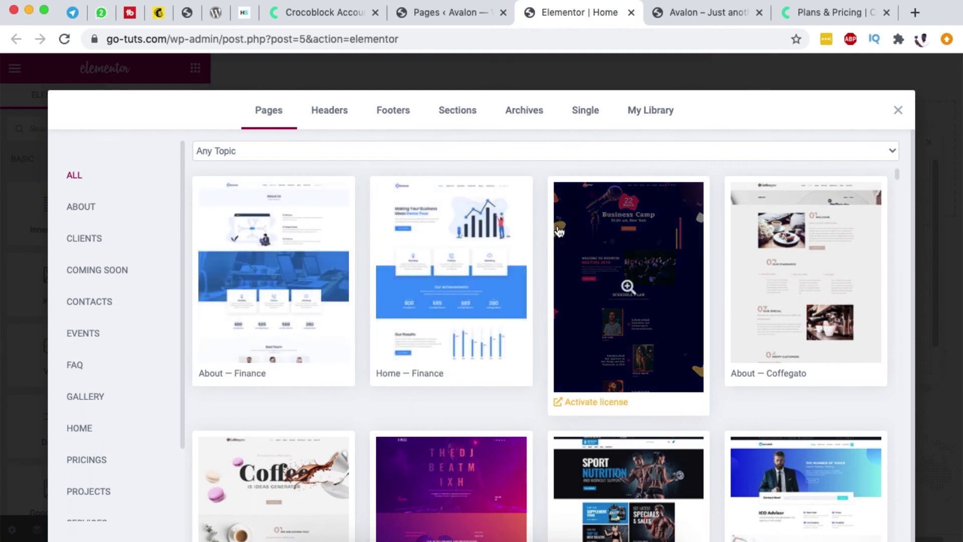
pyautogui.scroll(-1, 832, 296)
pyautogui.scroll(-10, 833, 294)
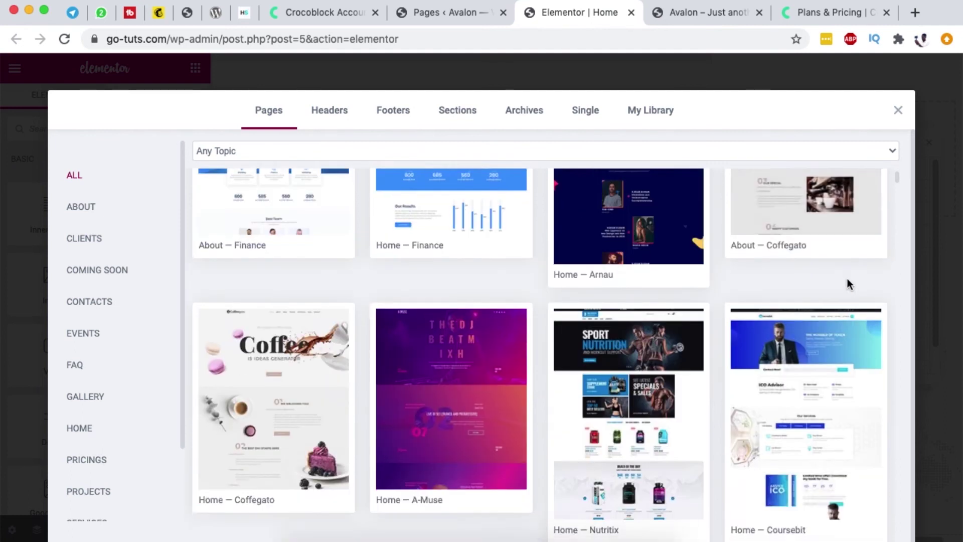
pyautogui.scroll(-15, 602, 361)
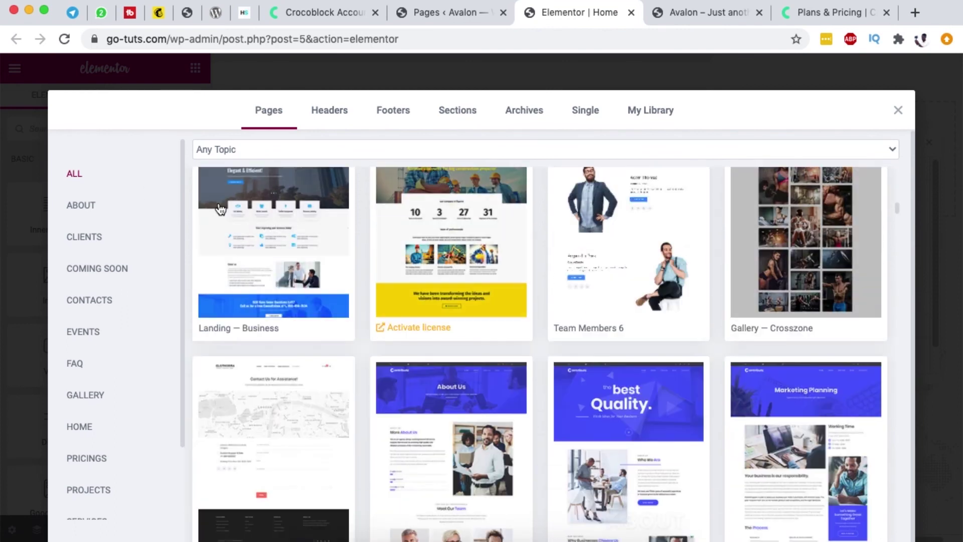
# Look through the page templates by category, including About, Clients, Coming Soon, Contacts, Gallery, FAQ and Pricings.
pyautogui.click(83, 206)
pyautogui.click(83, 236)
pyautogui.click(83, 269)
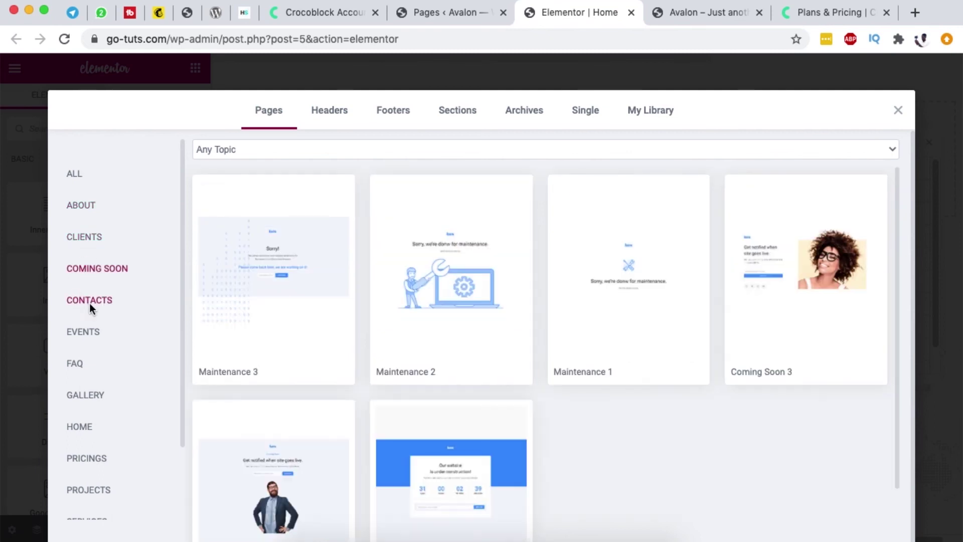
pyautogui.click(89, 302)
pyautogui.scroll(-3, 106, 360)
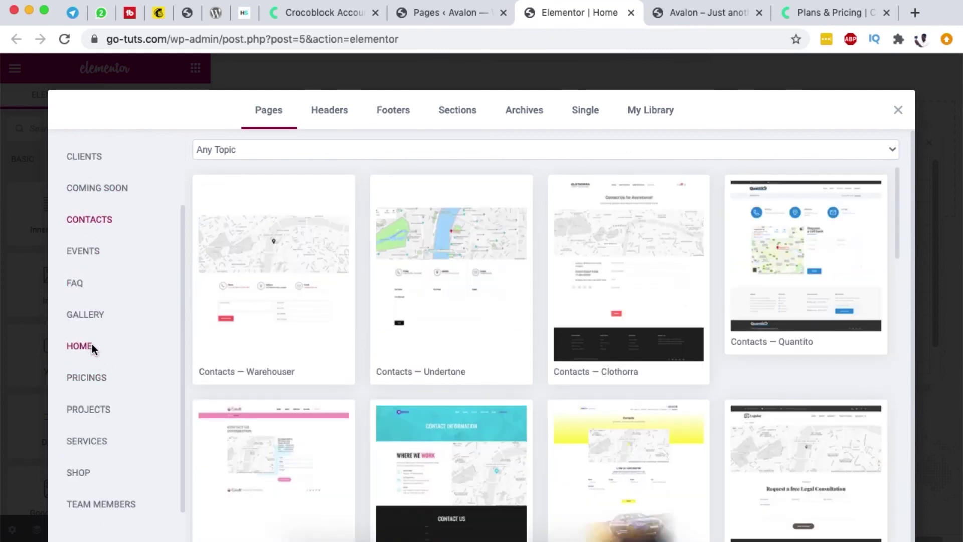
pyautogui.click(86, 315)
pyautogui.click(75, 281)
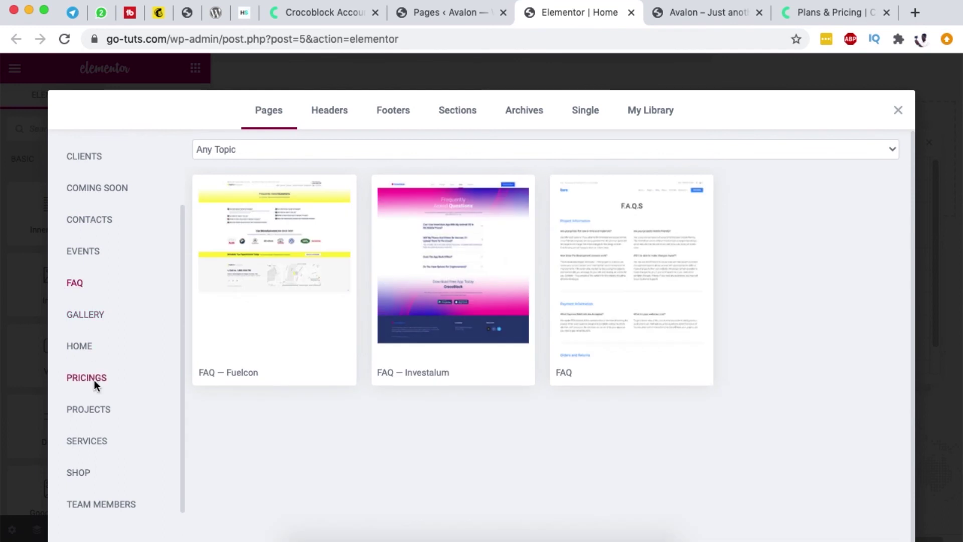
pyautogui.click(95, 379)
pyautogui.scroll(-2, 673, 346)
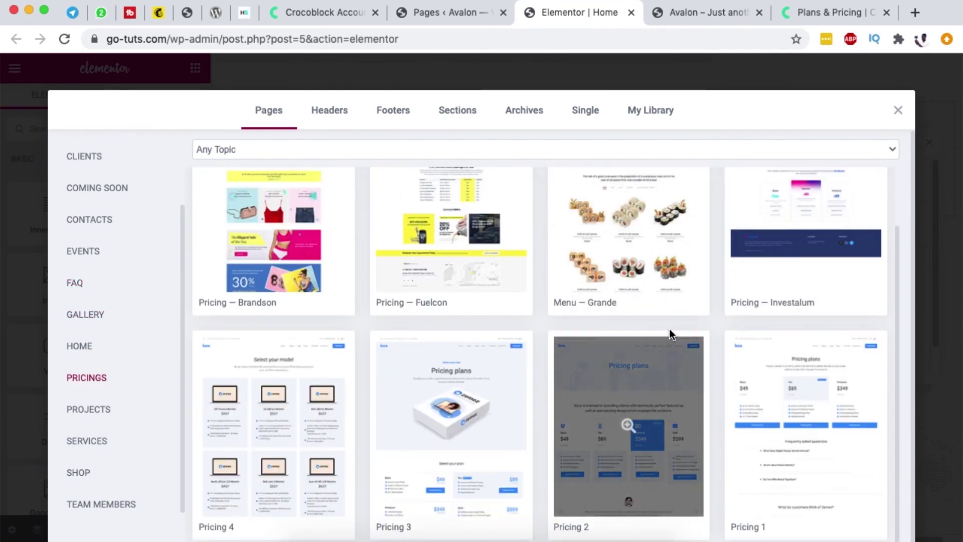
# Browse the header templates and compare the All, Default and Skins categories.
pyautogui.click(330, 110)
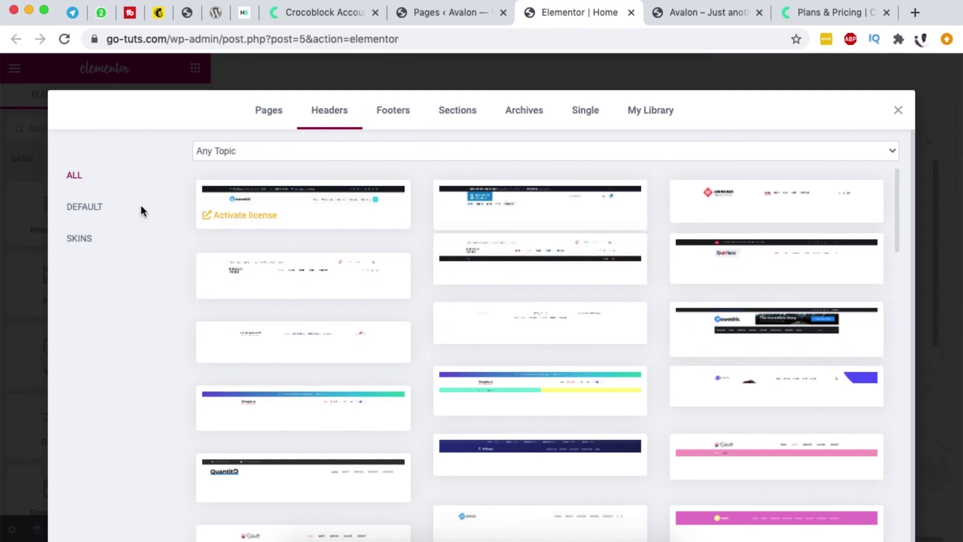
pyautogui.scroll(-8, 446, 363)
pyautogui.scroll(-2, 557, 359)
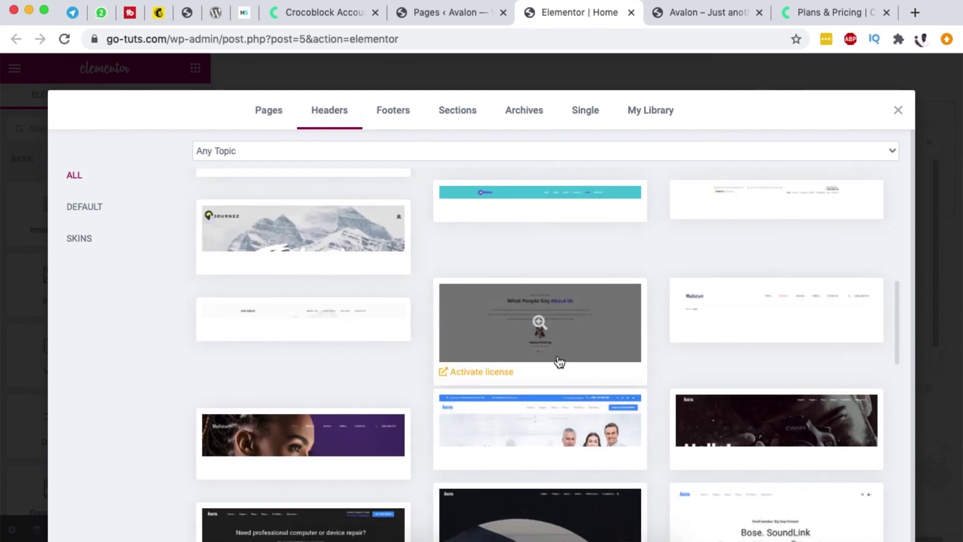
pyautogui.scroll(15, 486, 286)
pyautogui.click(75, 205)
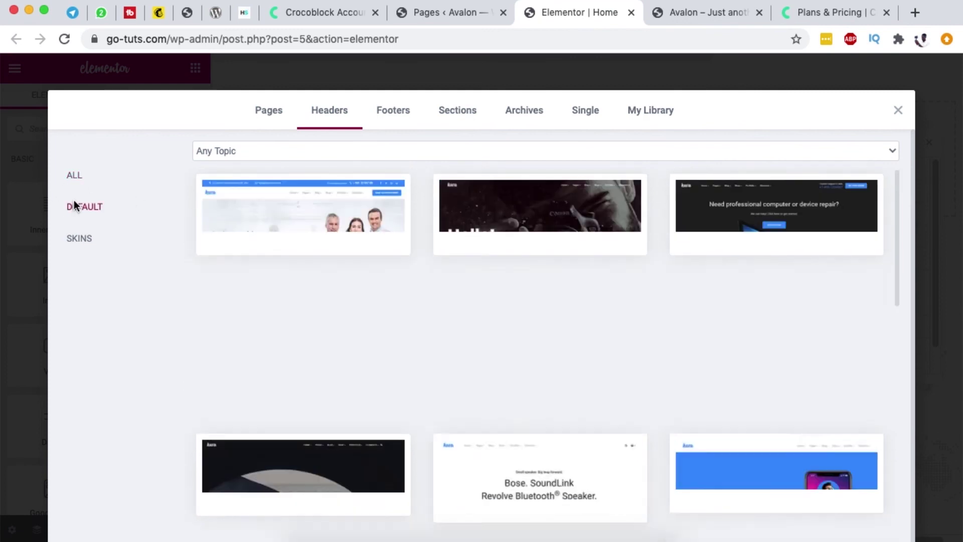
pyautogui.click(72, 239)
pyautogui.click(88, 212)
pyautogui.click(84, 182)
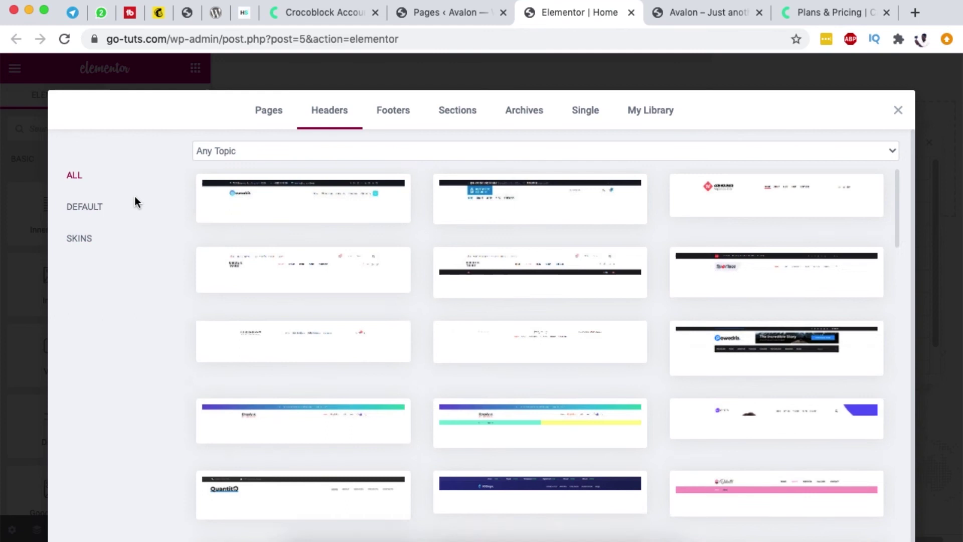
# Browse the full collection of footer templates in the library.
pyautogui.click(405, 111)
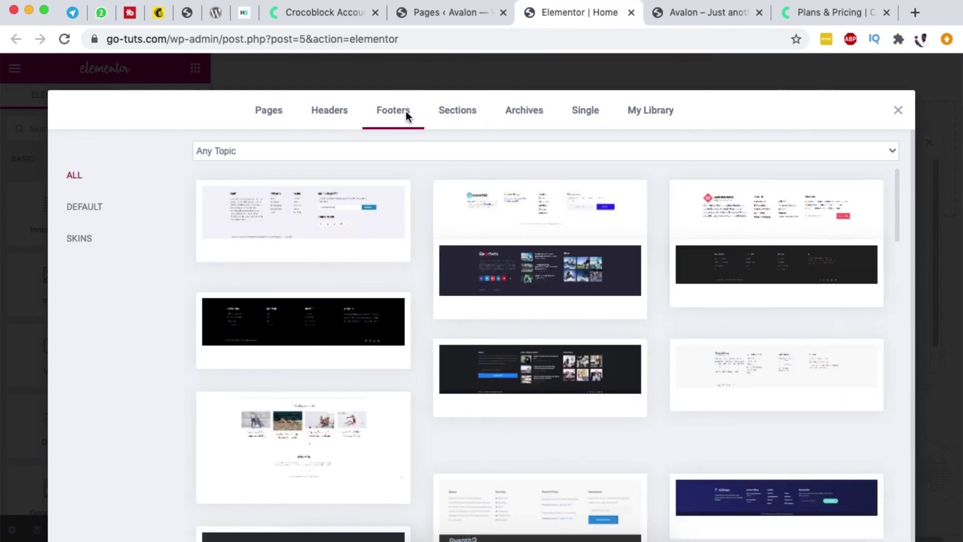
pyautogui.scroll(-10, 640, 332)
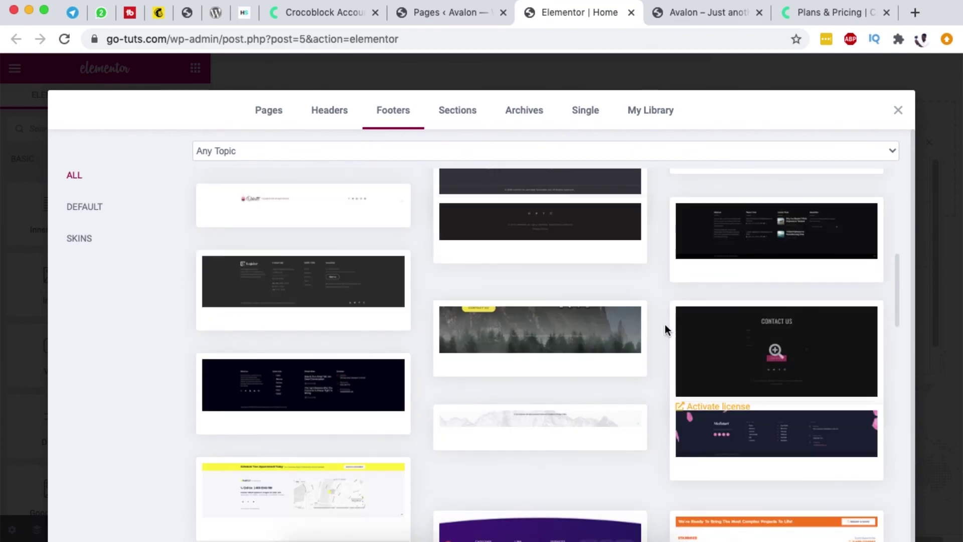
pyautogui.scroll(-5, 652, 326)
pyautogui.scroll(3, 411, 233)
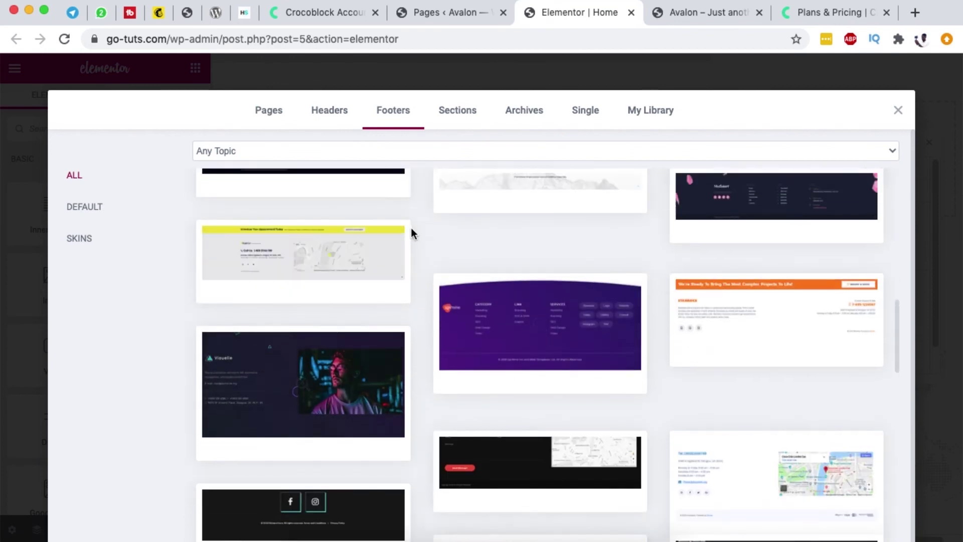
# Show the Blog section templates, preview the first one and return to the library.
pyautogui.click(454, 109)
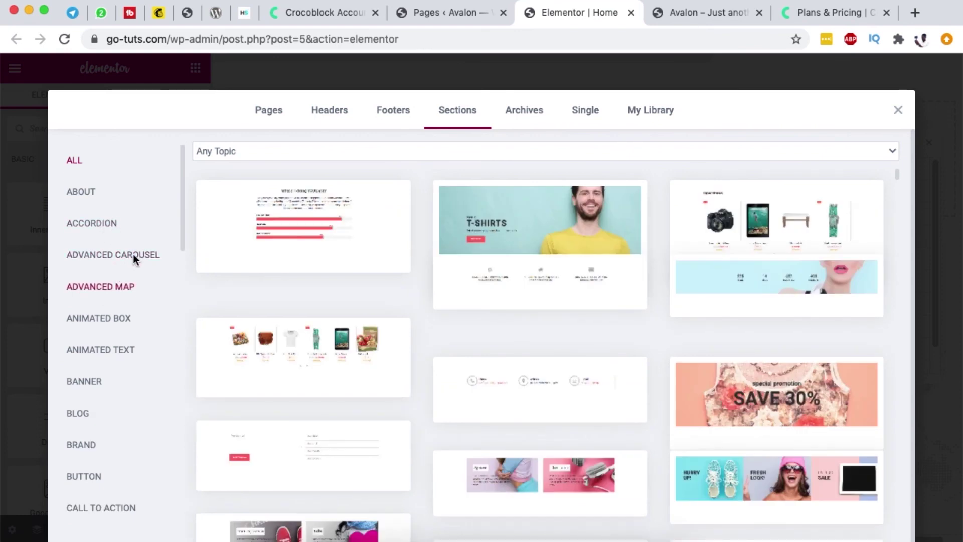
pyautogui.scroll(-2, 134, 254)
pyautogui.scroll(-3, 130, 251)
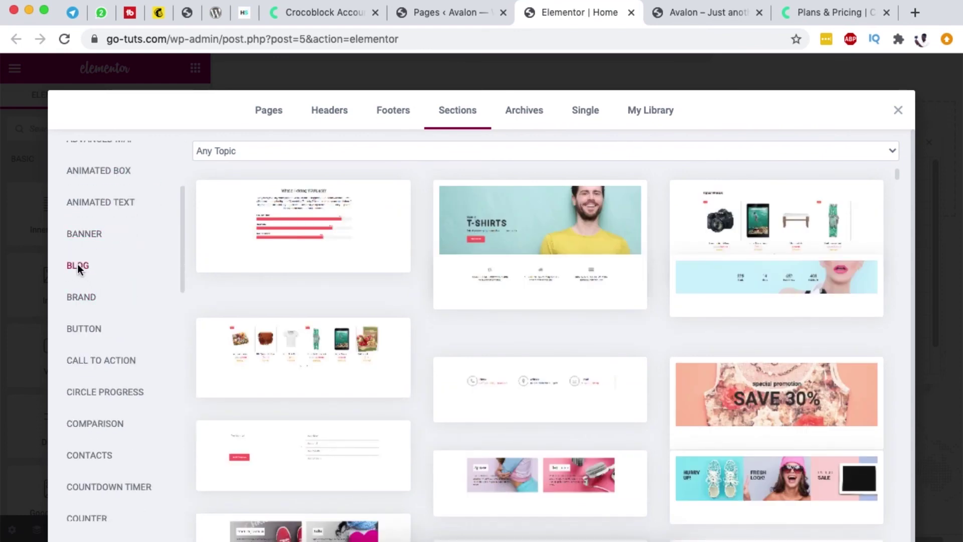
pyautogui.click(104, 268)
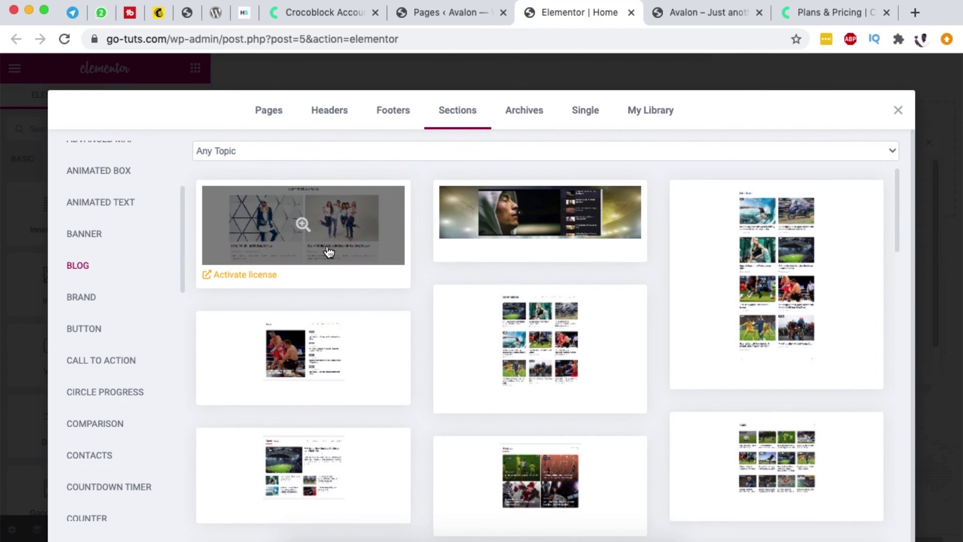
pyautogui.click(284, 233)
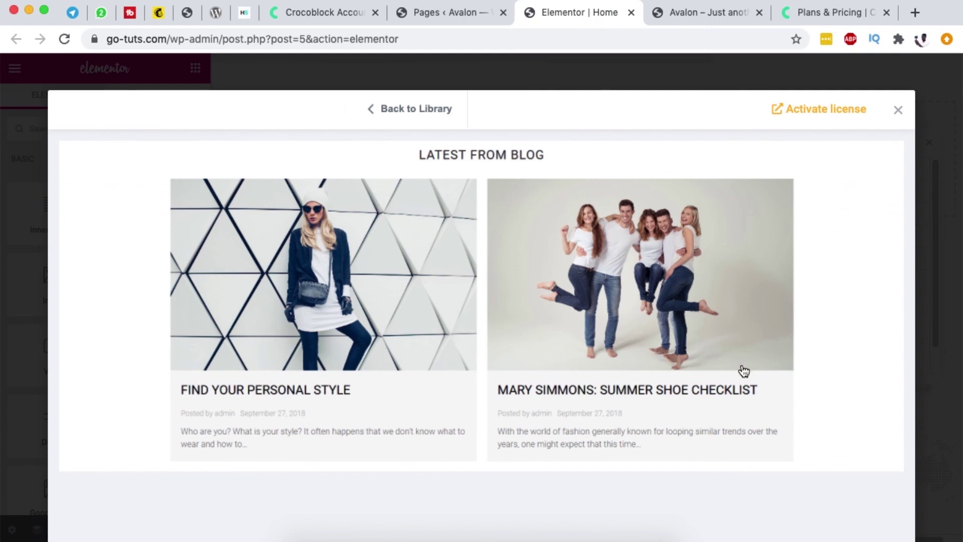
pyautogui.click(384, 115)
# Look over the archive and single templates and the templates saved in My Library.
pyautogui.scroll(-4, 652, 404)
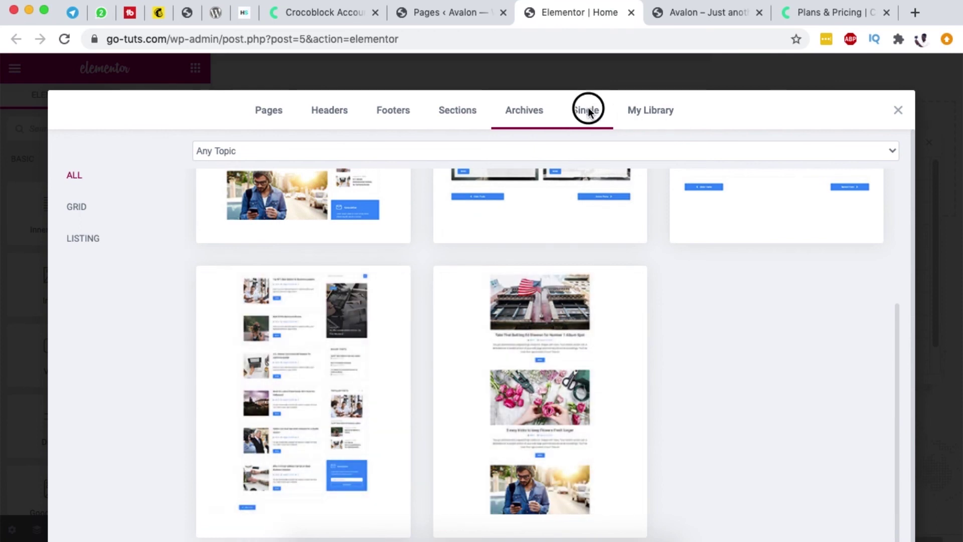
pyautogui.click(588, 111)
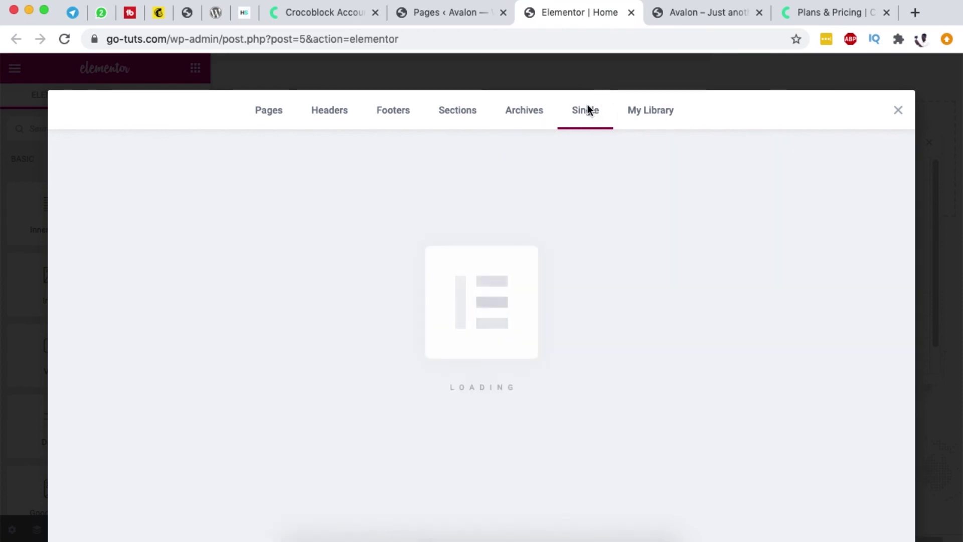
pyautogui.click(647, 111)
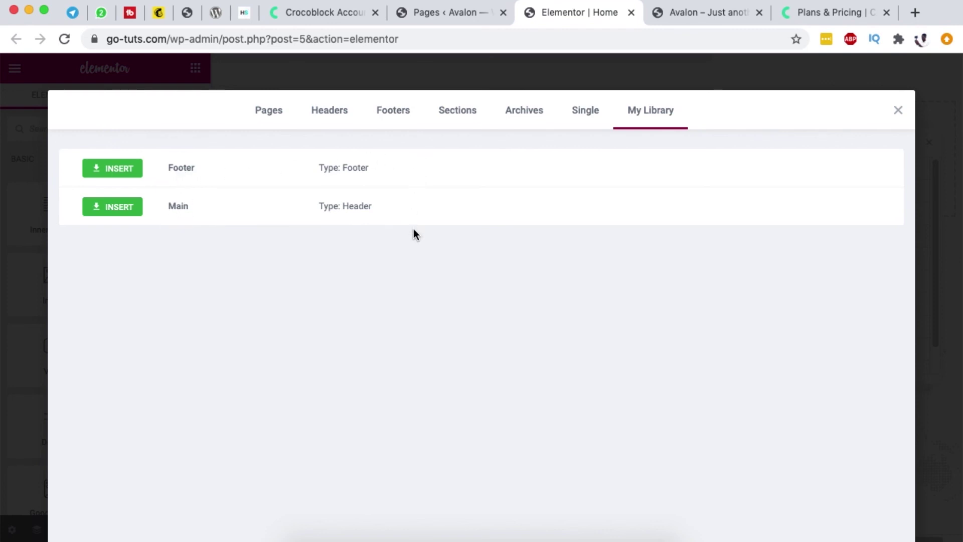
# Return to the Crocoblock pricing page and look over the plan prices and license types.
pyautogui.click(802, 11)
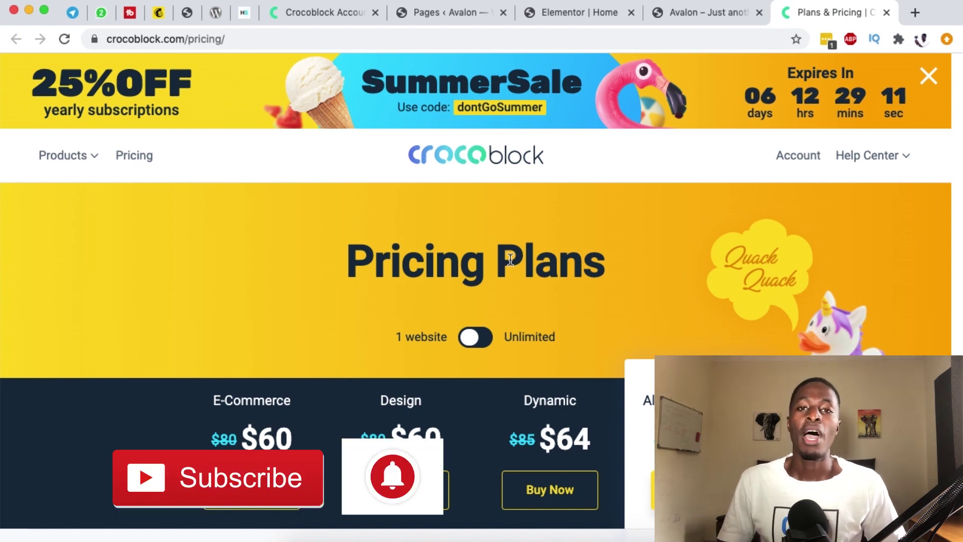
pyautogui.scroll(-5, 511, 252)
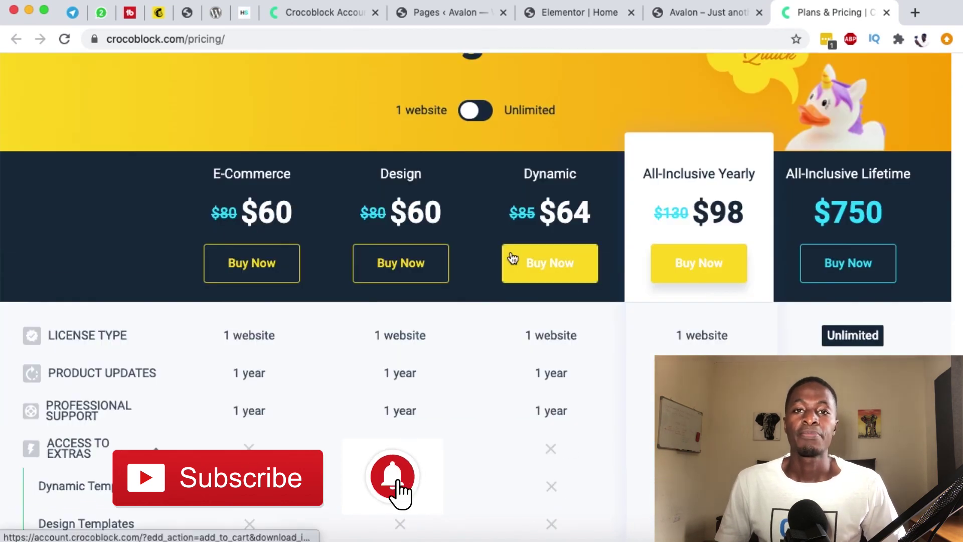